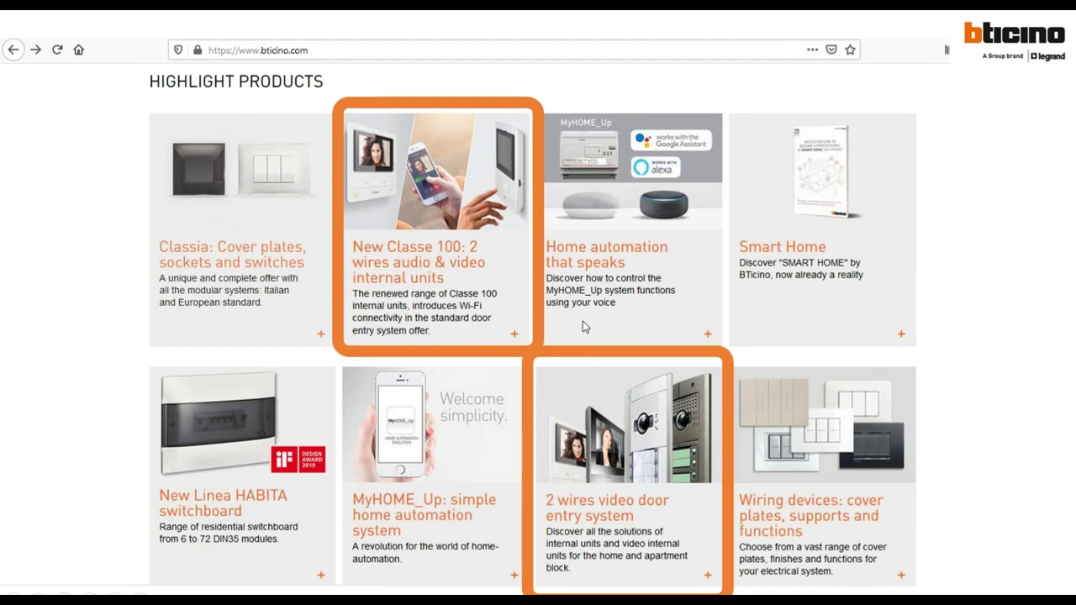
Advance the slideshow to slide 12 with the configurator link, then exit to Normal view.
scroll(582, 321, up, 5)
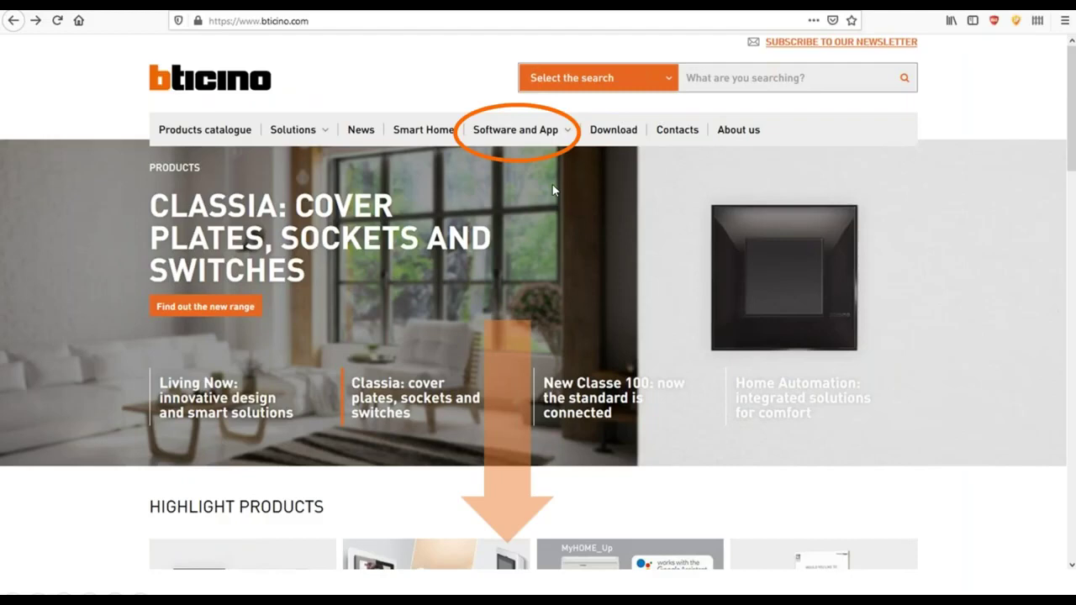
scroll(553, 190, down, 5)
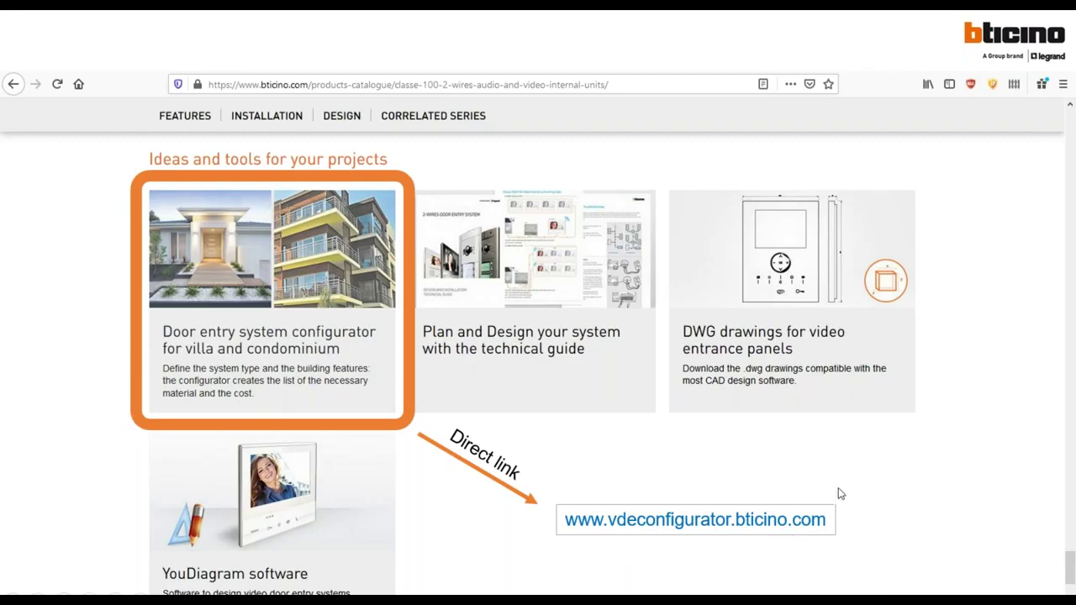
key(Escape)
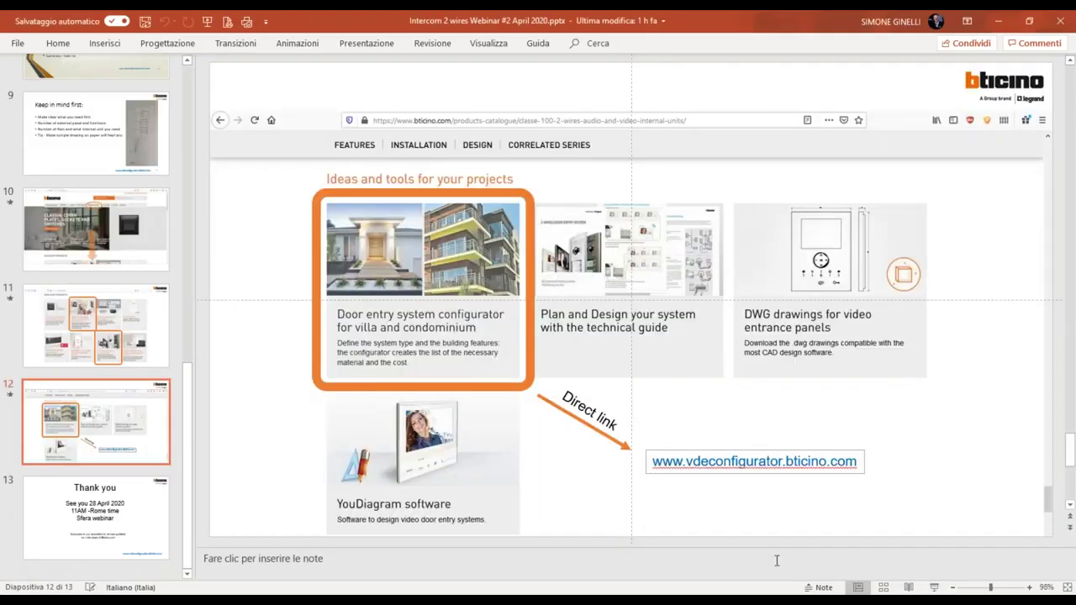
Switch to Chrome and move through the Outlook and Configurator tabs to the Bticino International tab.
key(alt+Tab)
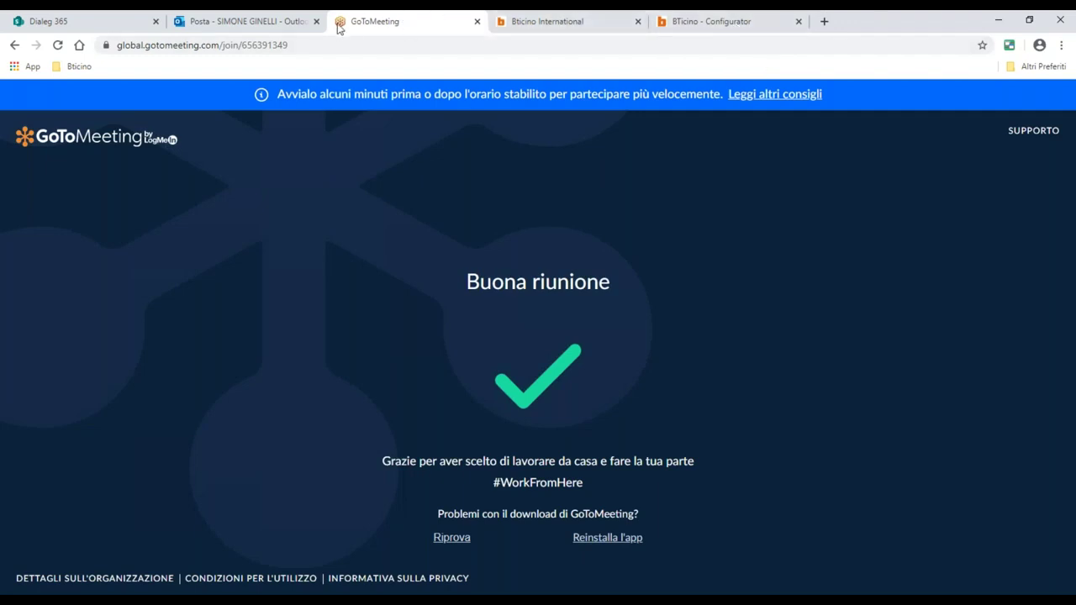
click(303, 21)
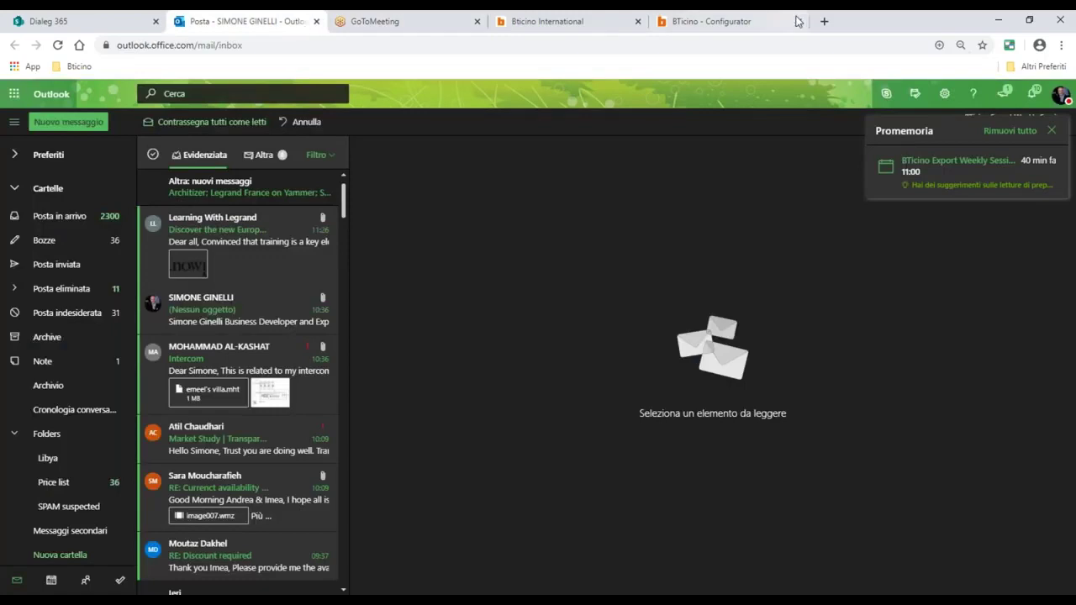
click(750, 25)
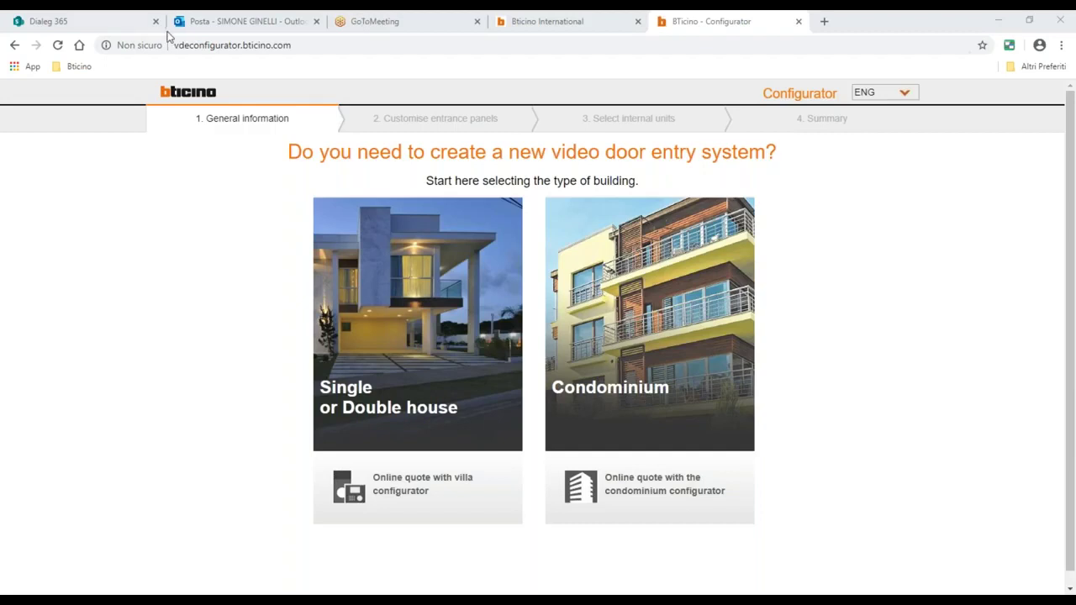
click(581, 26)
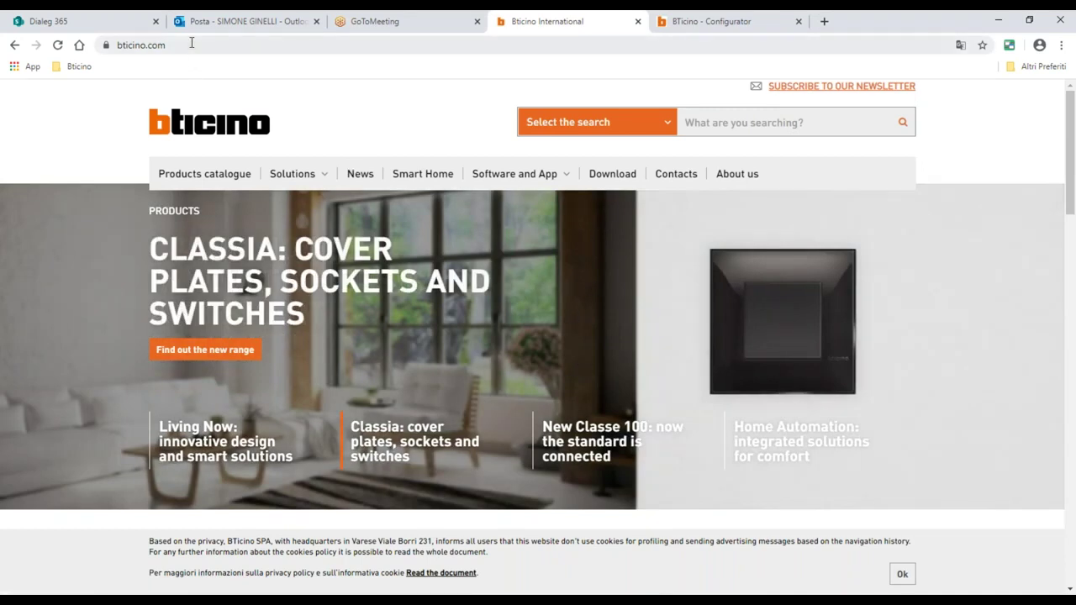
Scroll down to Highlight Products and open the New Classe 100 product page.
mouse_move(600, 402)
scroll(615, 412, down, 1)
scroll(616, 412, down, 5)
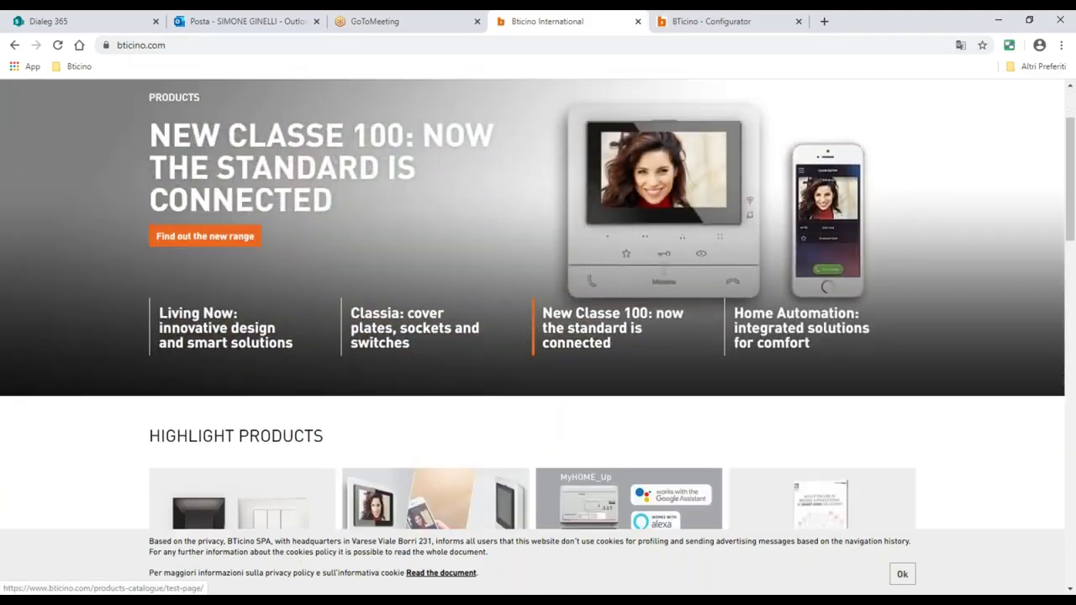
scroll(430, 286, down, 2)
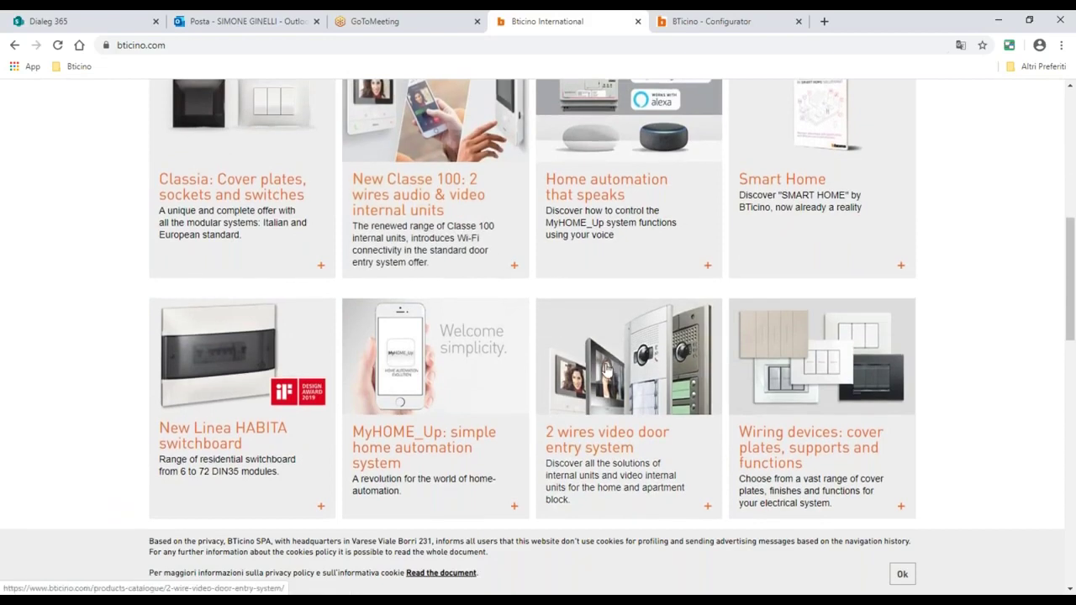
click(425, 187)
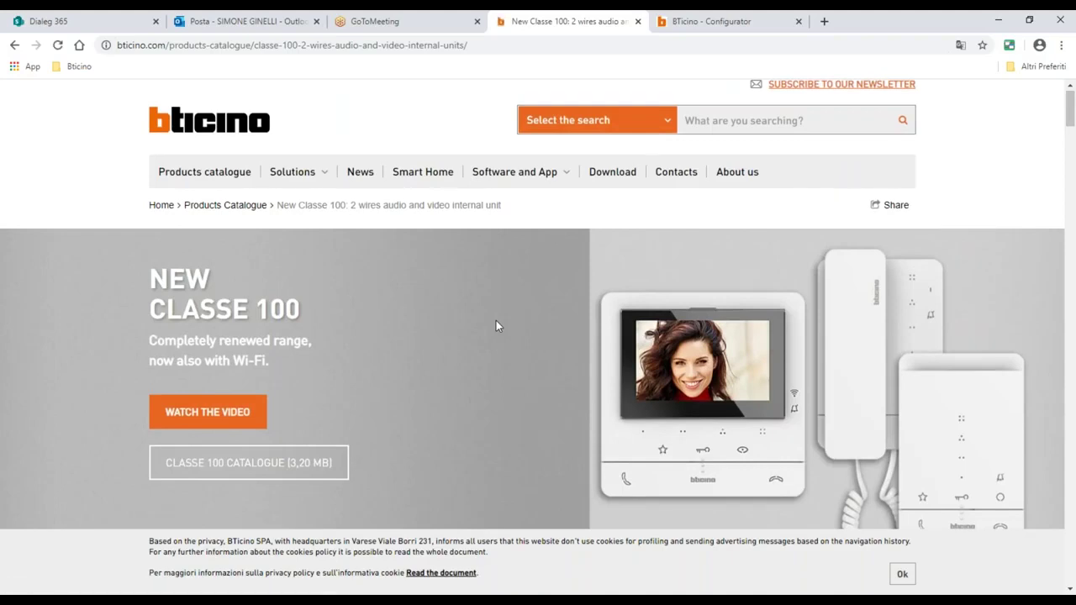
Scroll the New Classe 100 page down to the 'Ideas and tools for your projects' cards.
scroll(549, 454, down, 5)
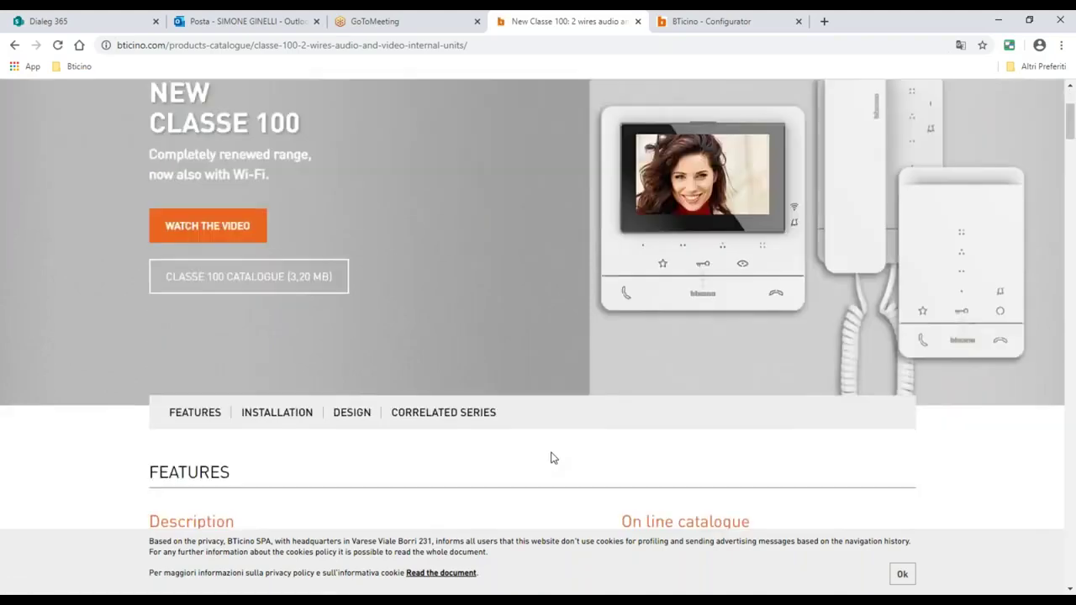
scroll(538, 336, down, 15)
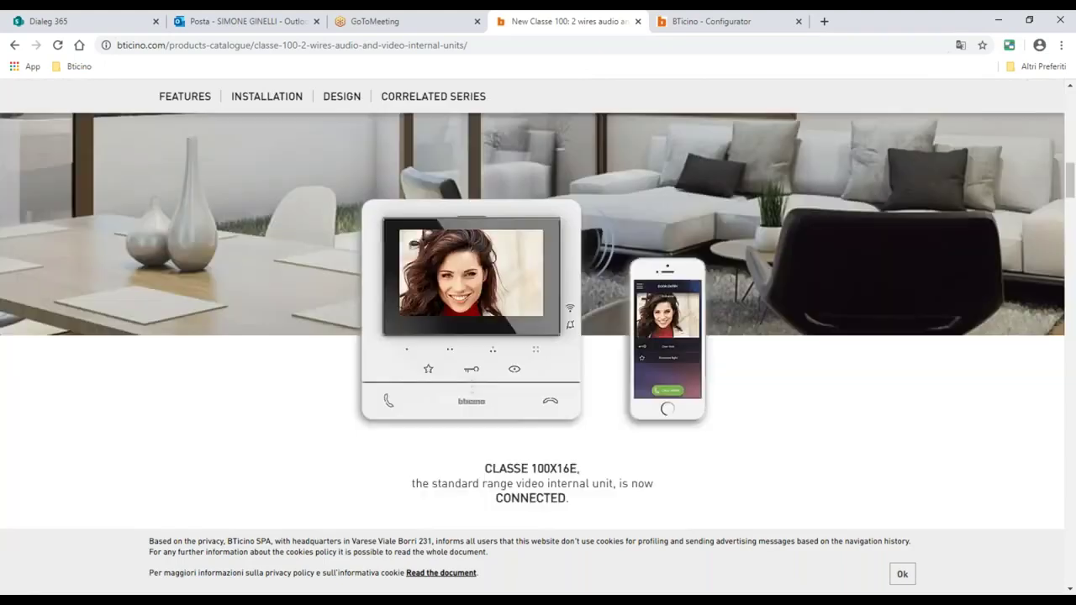
scroll(538, 336, down, 10)
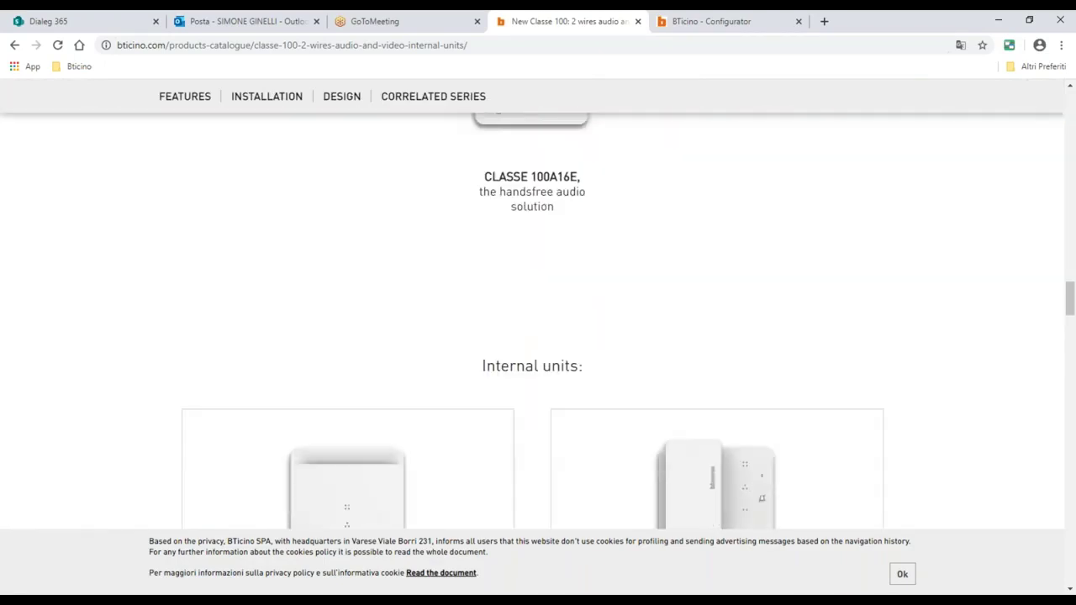
scroll(538, 336, down, 10)
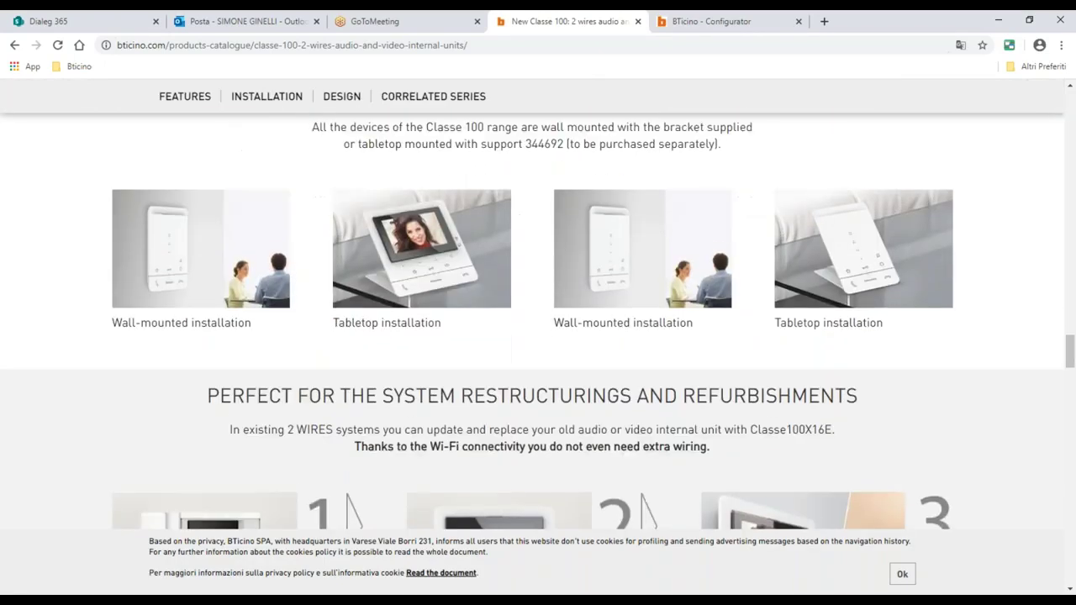
scroll(538, 336, down, 10)
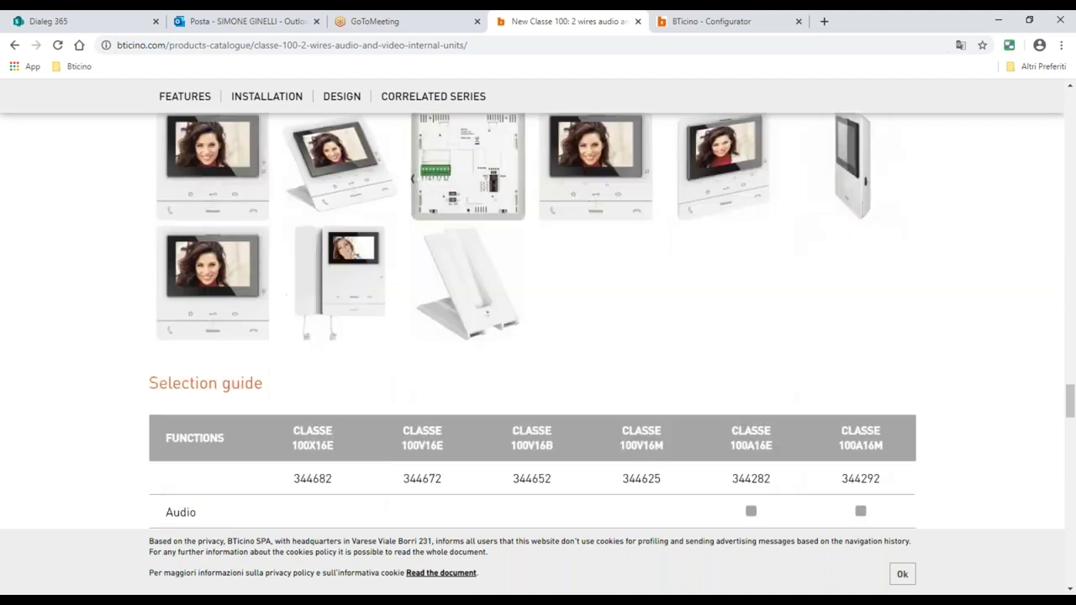
scroll(538, 336, down, 7)
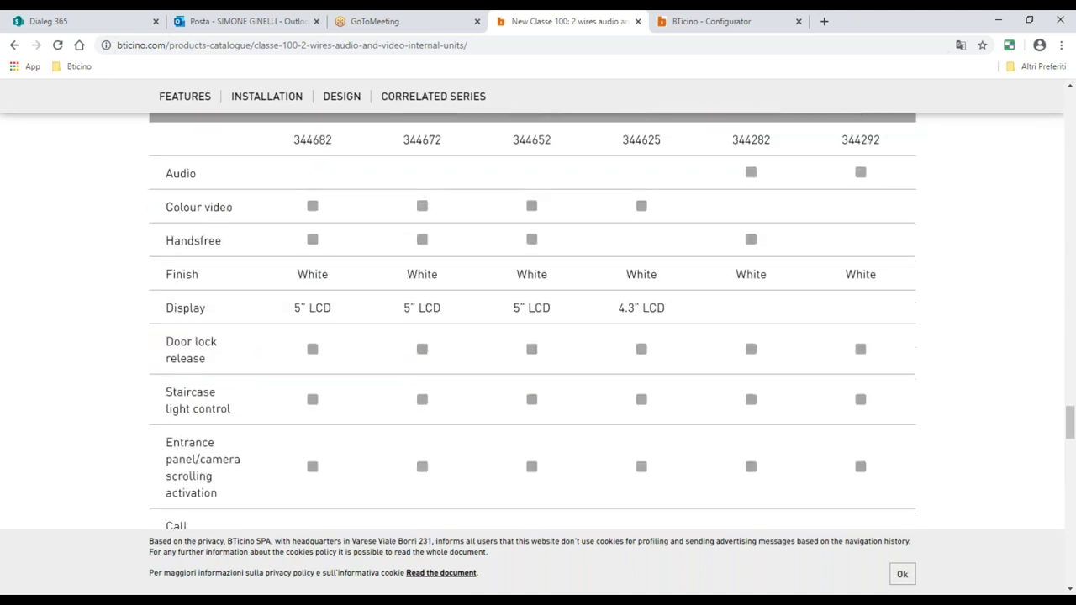
scroll(538, 336, down, 10)
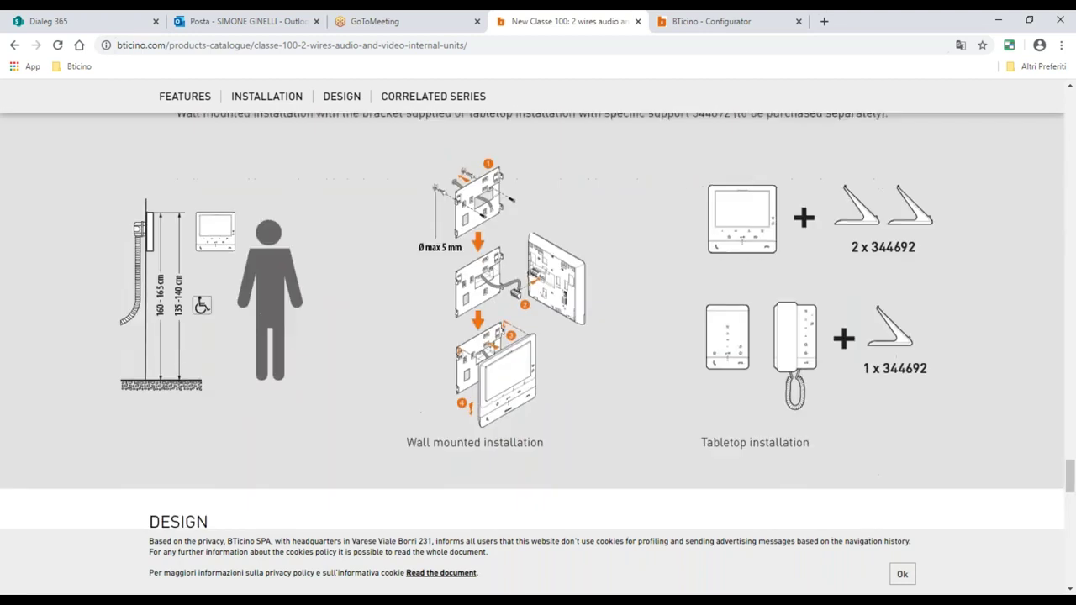
scroll(538, 337, up, 3)
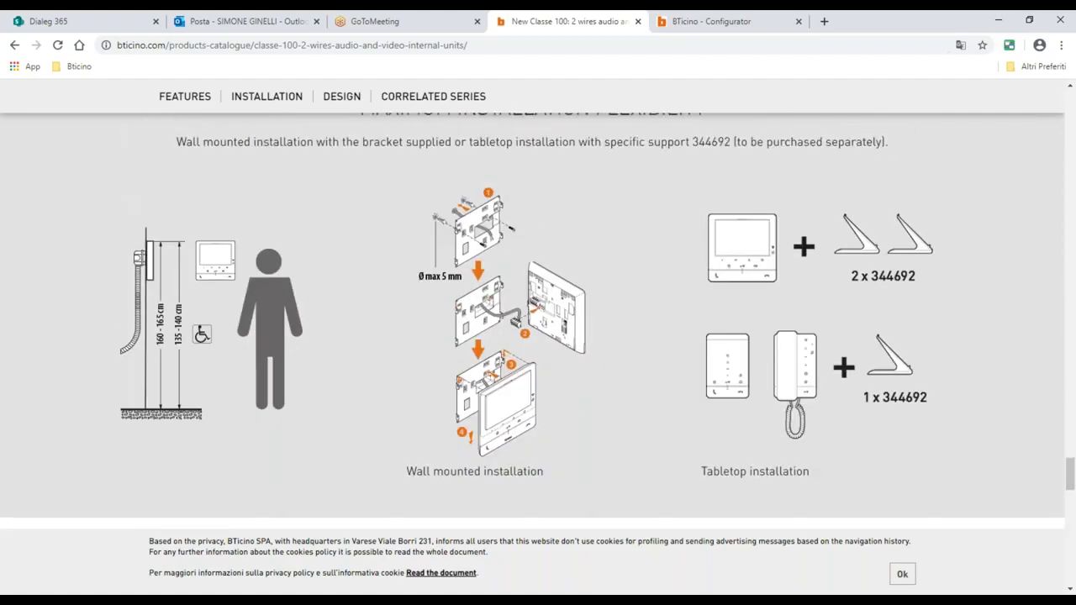
scroll(538, 336, down, 10)
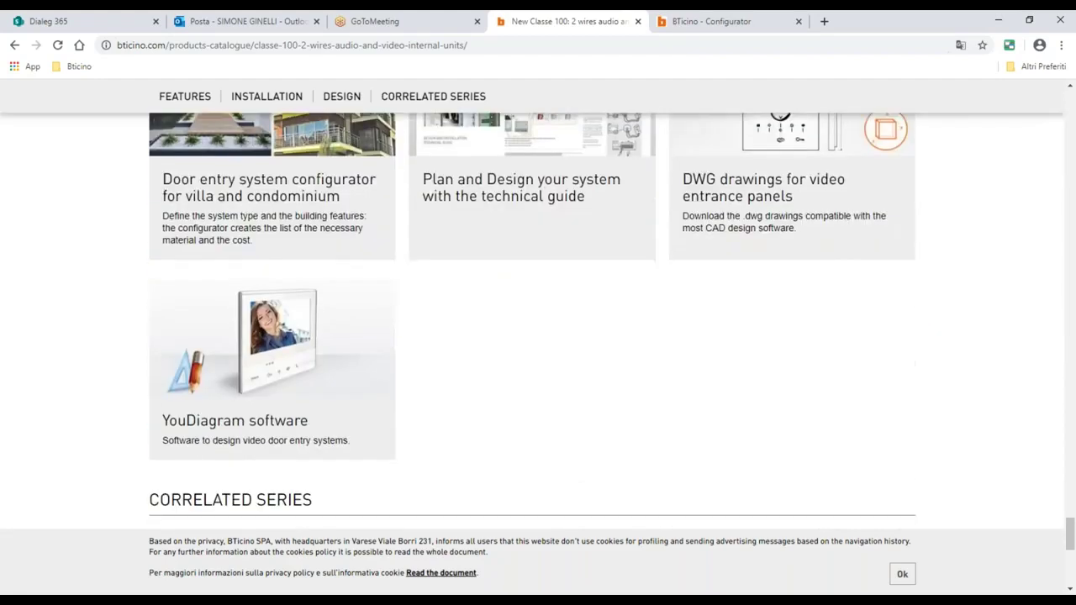
scroll(479, 405, down, 4)
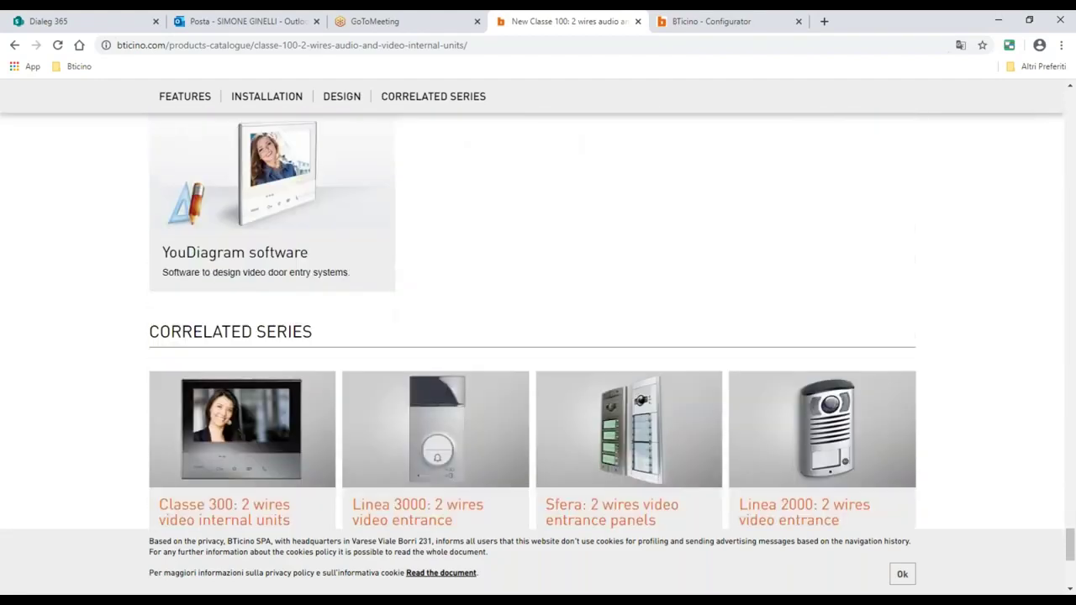
scroll(480, 405, down, 2)
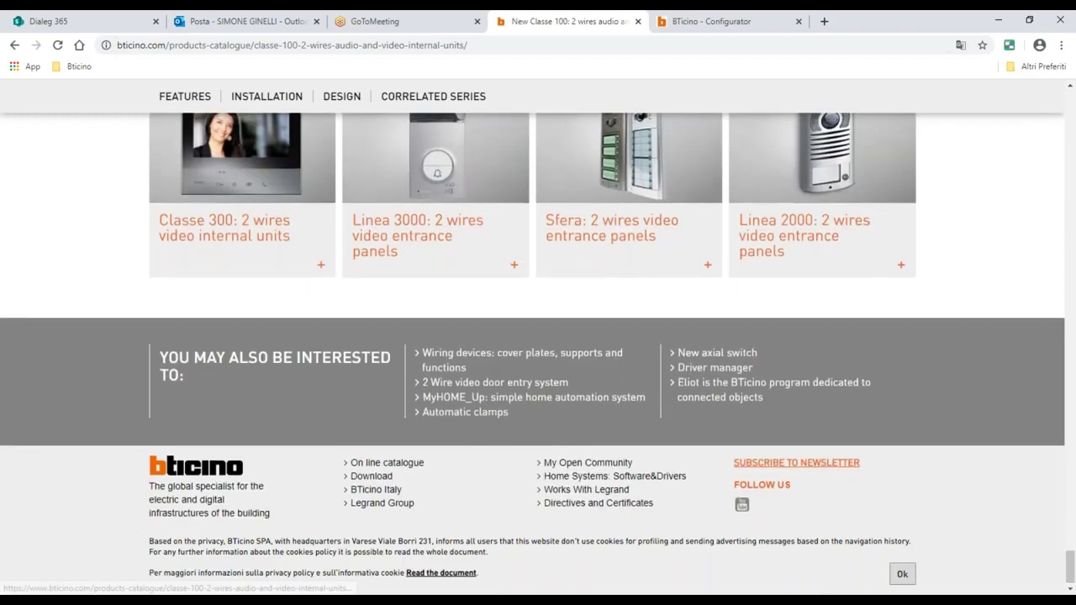
scroll(385, 410, up, 6)
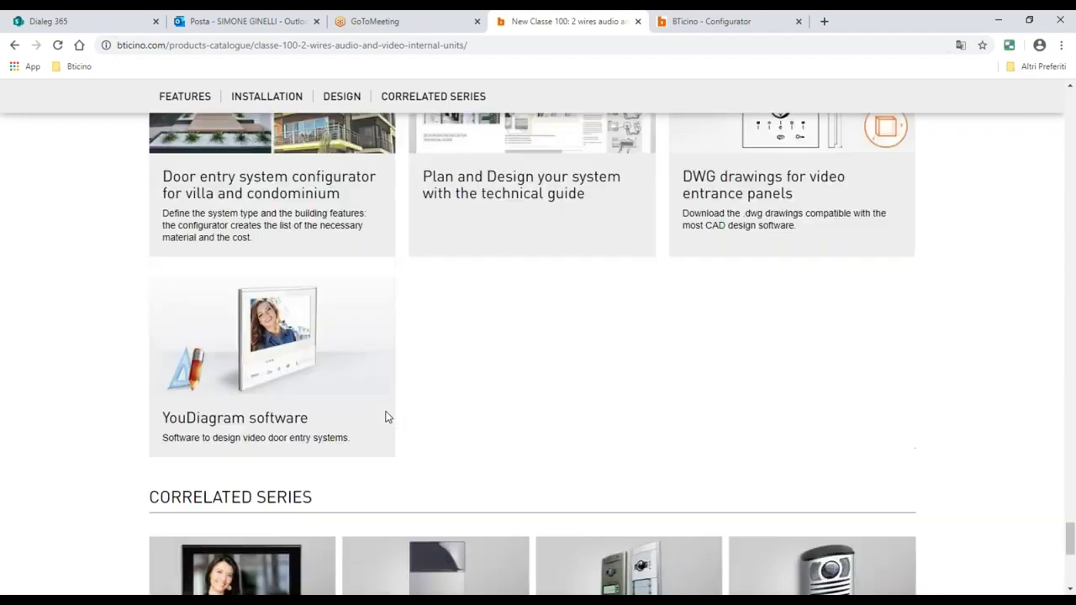
scroll(385, 417, up, 2)
scroll(384, 415, down, 1)
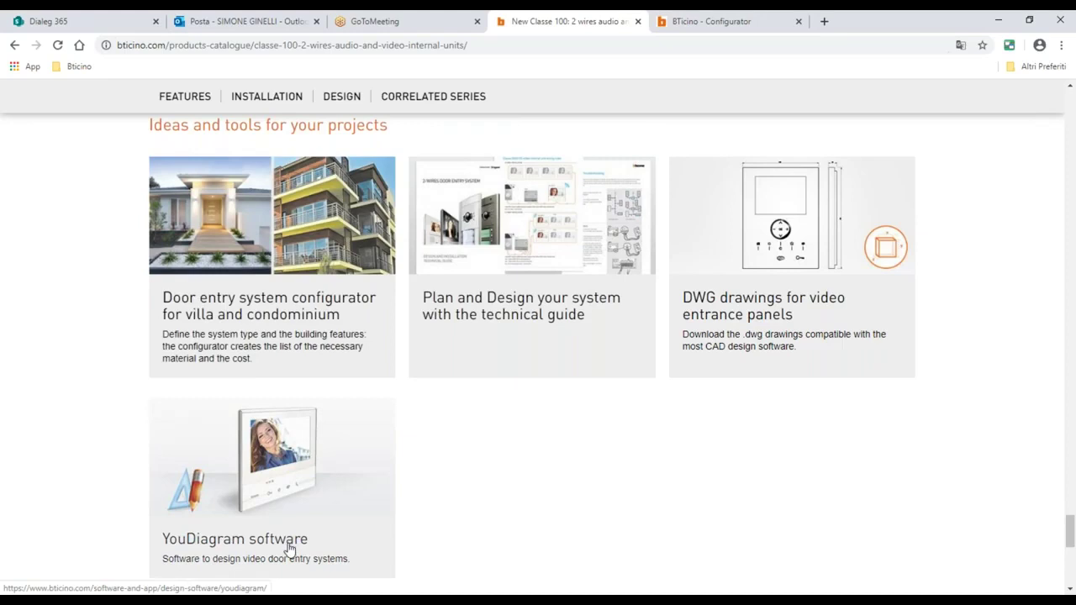
Launch the door entry system configurator and choose 'Single or Double house'.
click(253, 309)
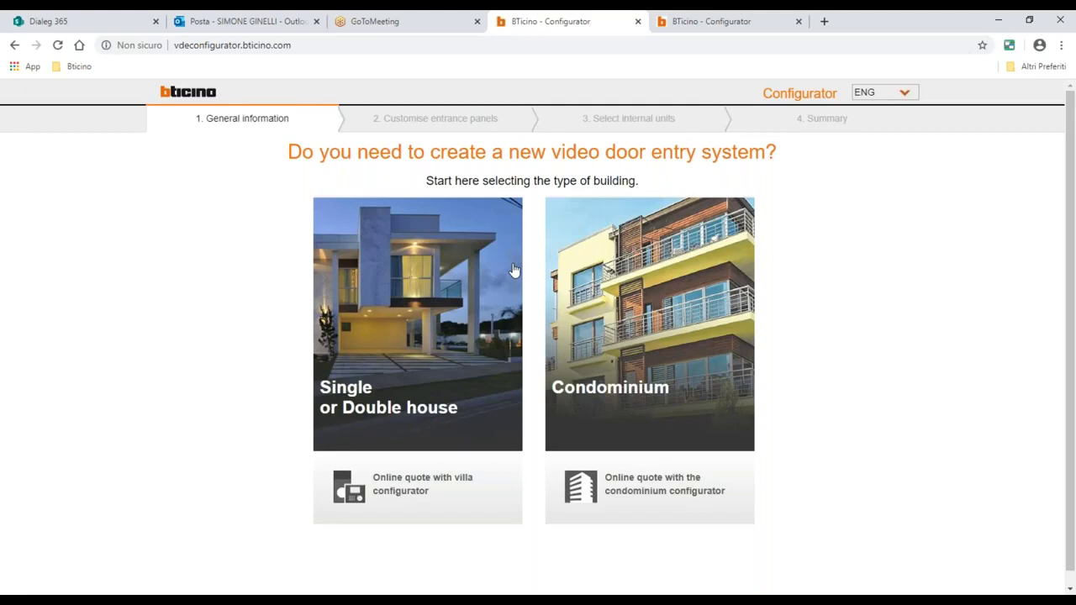
click(423, 345)
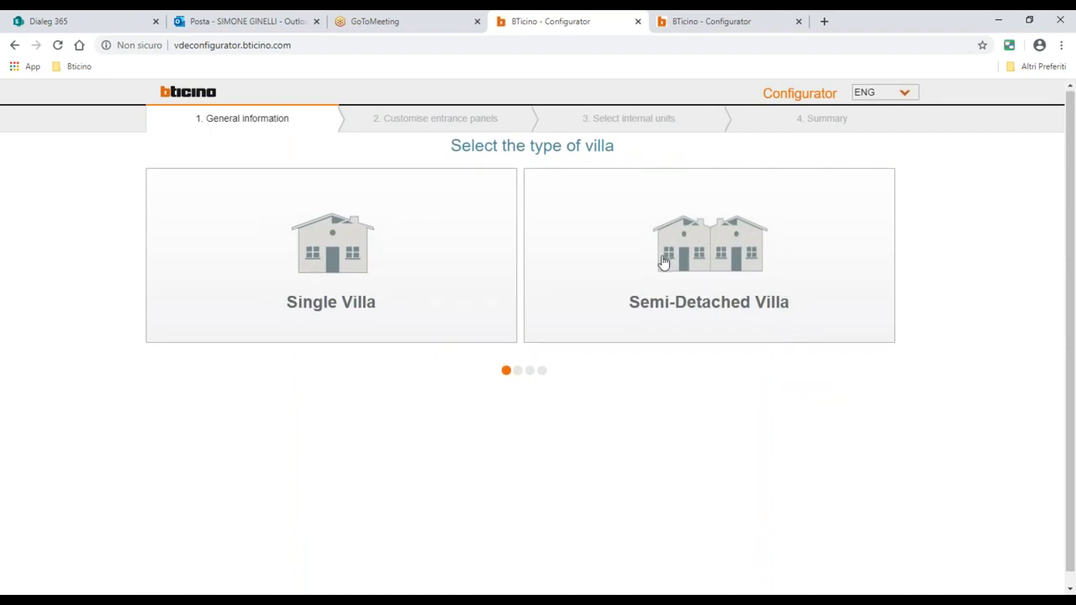
Choose Single Villa and confirm the video main entry panel to list starter VIDEO kits.
click(348, 267)
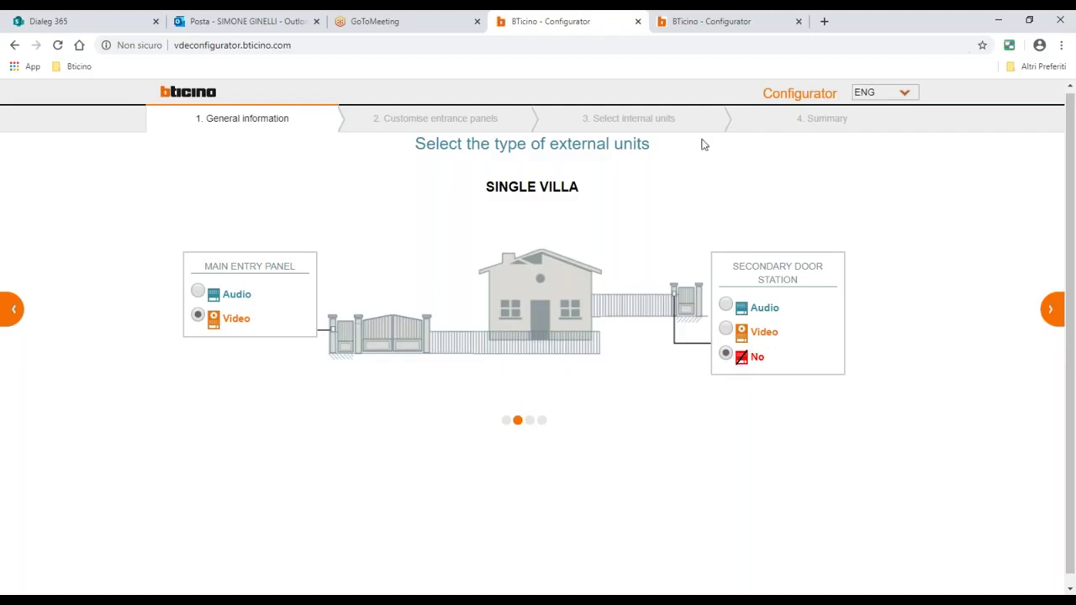
click(1053, 311)
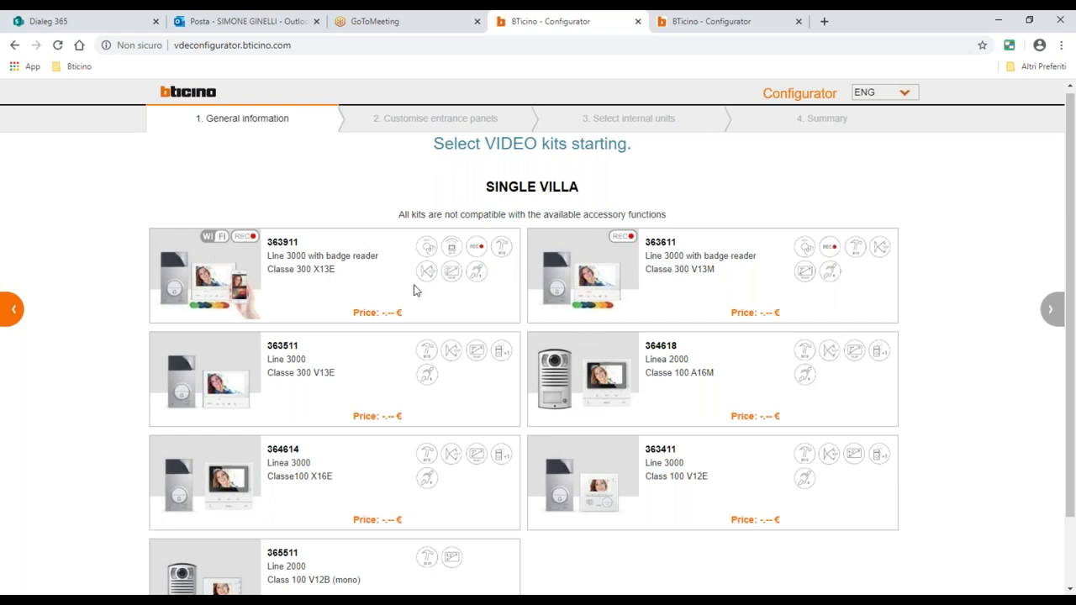
Browse the video kit list and open the technical documents for kit 363611.
scroll(413, 290, down, 1)
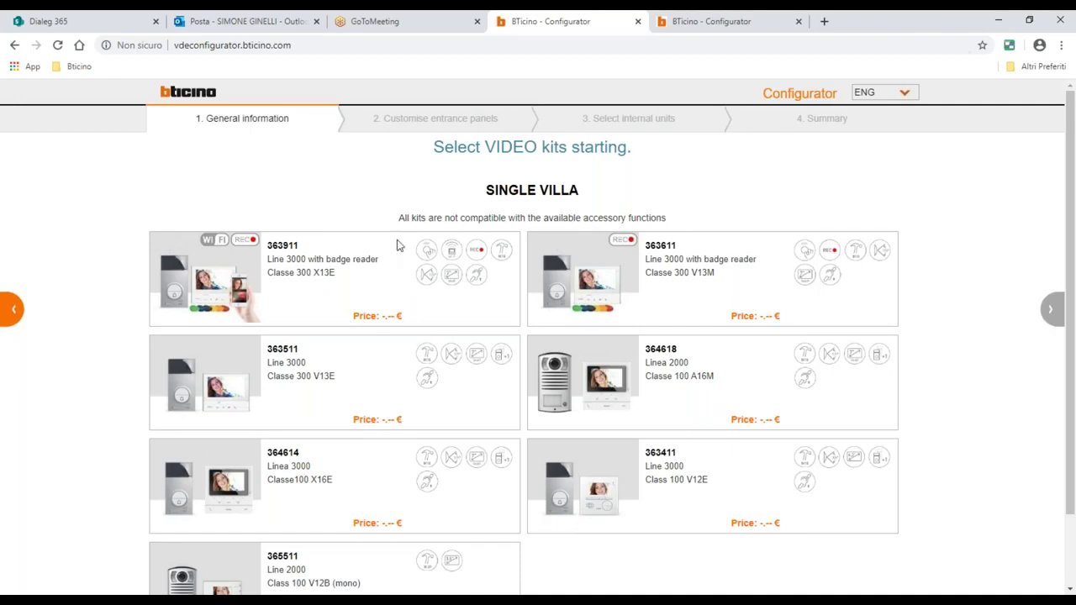
scroll(403, 494, down, 1)
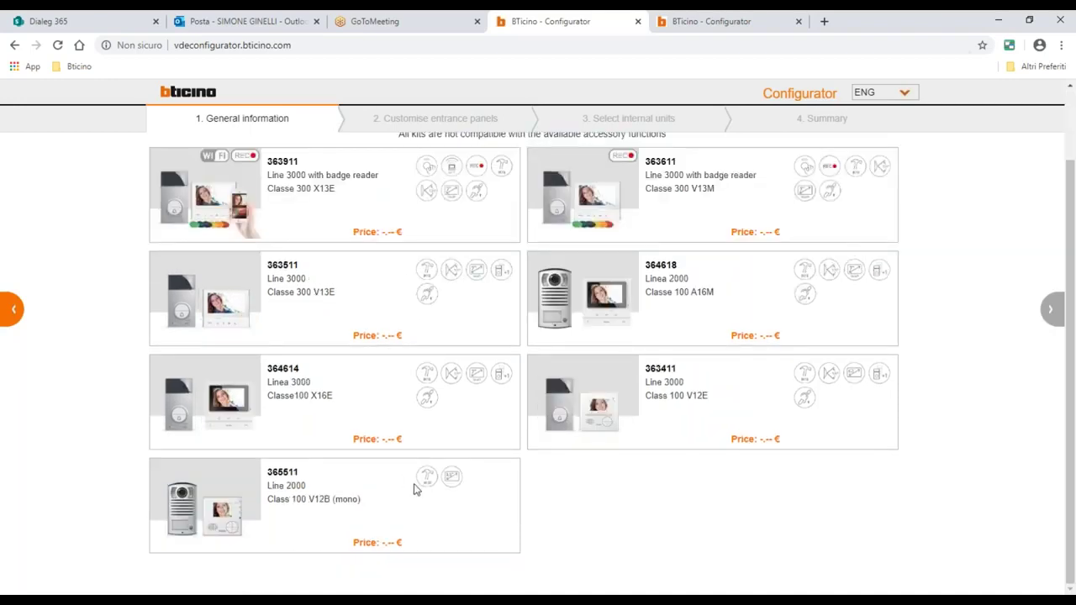
scroll(413, 490, up, 1)
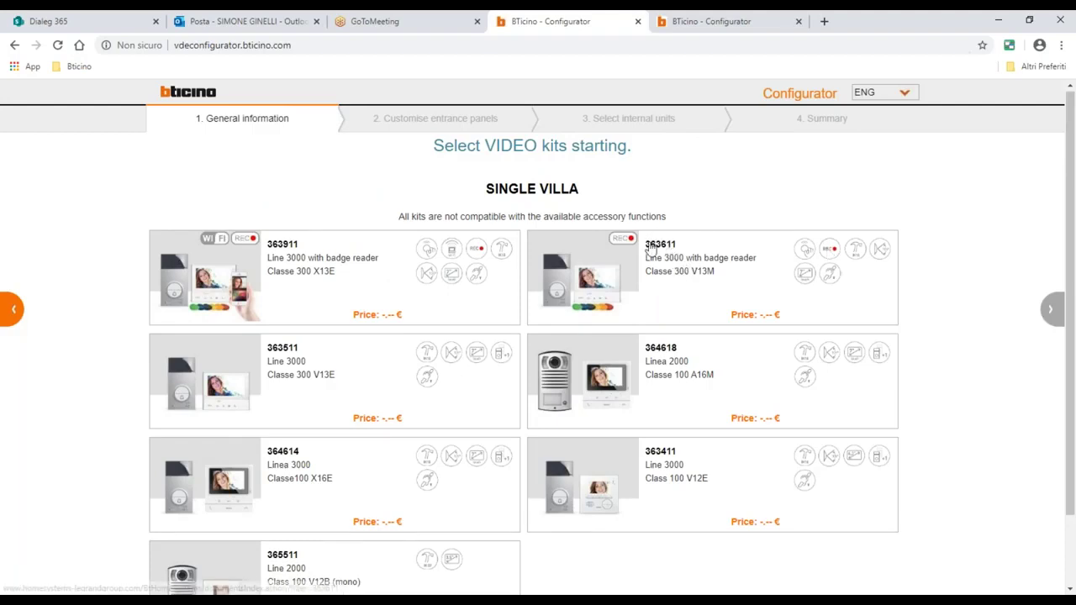
click(652, 246)
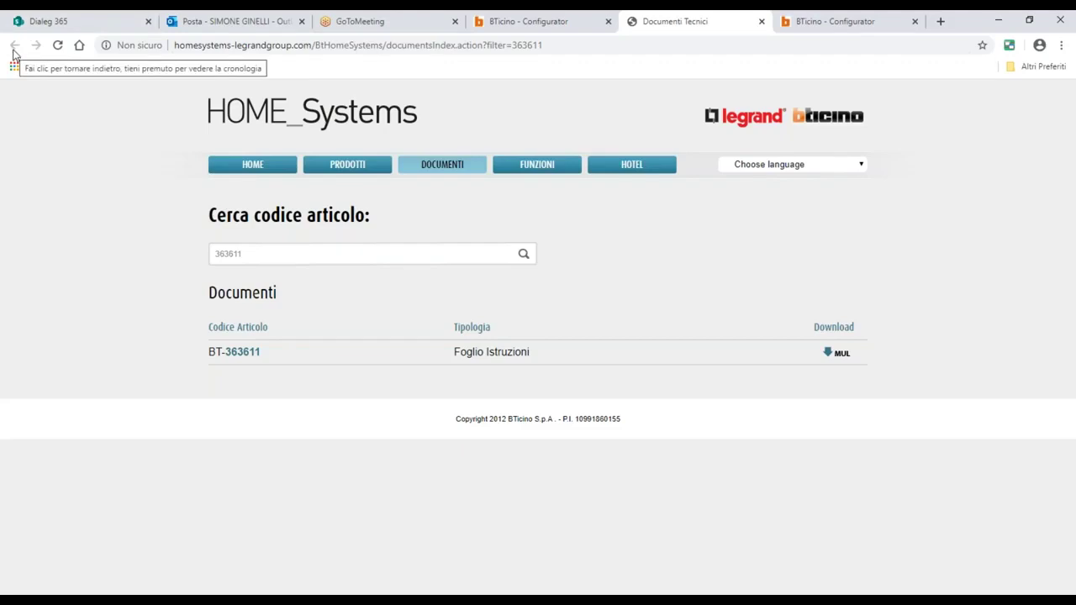
Switch the building to Semi-Detached Villa, review its video kits, then return to villa type.
click(555, 23)
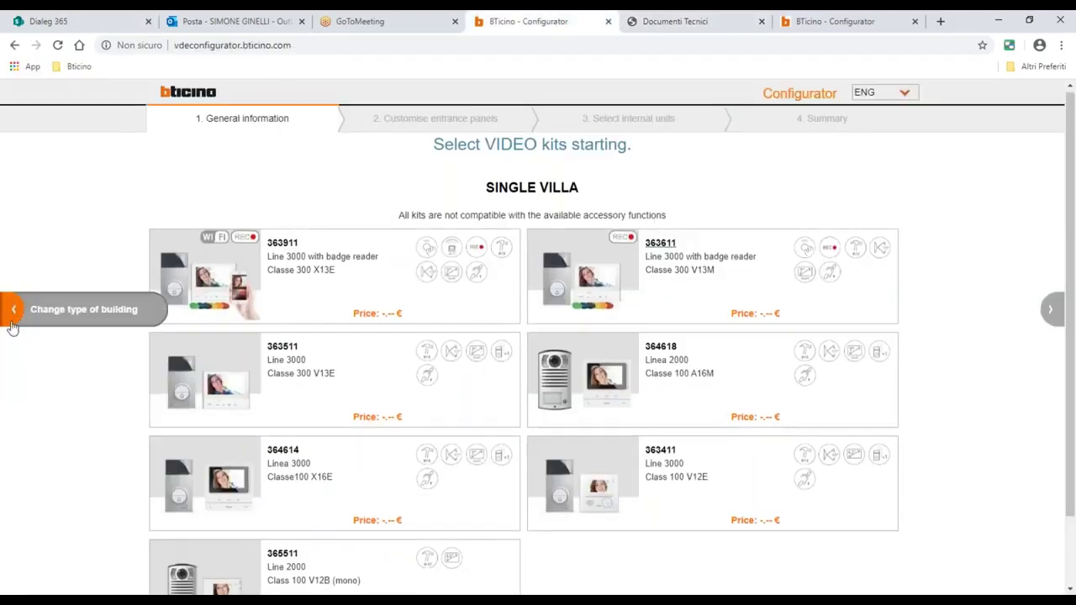
click(13, 327)
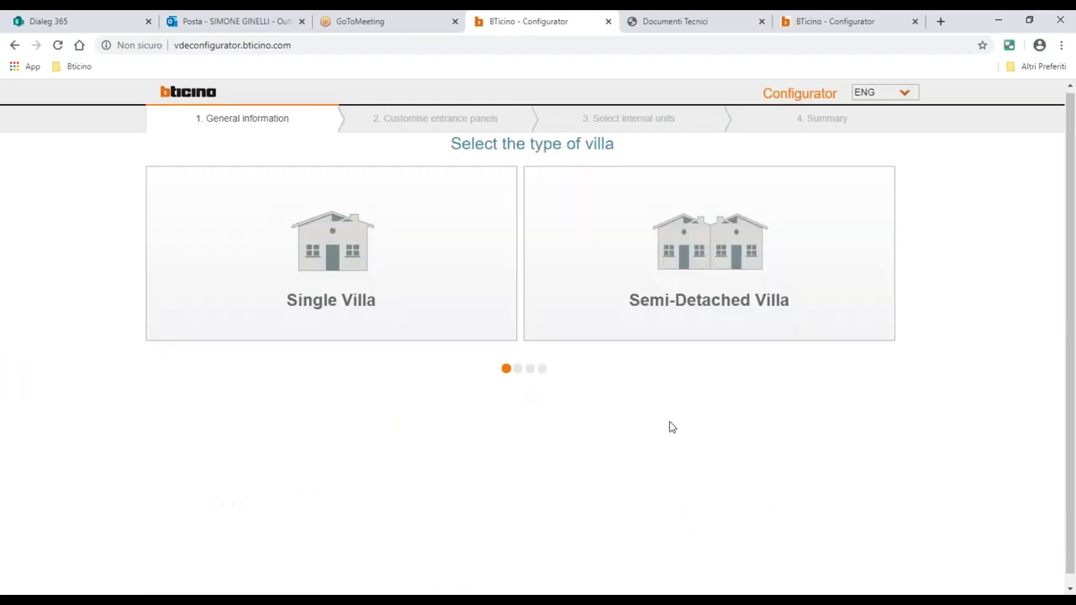
click(685, 265)
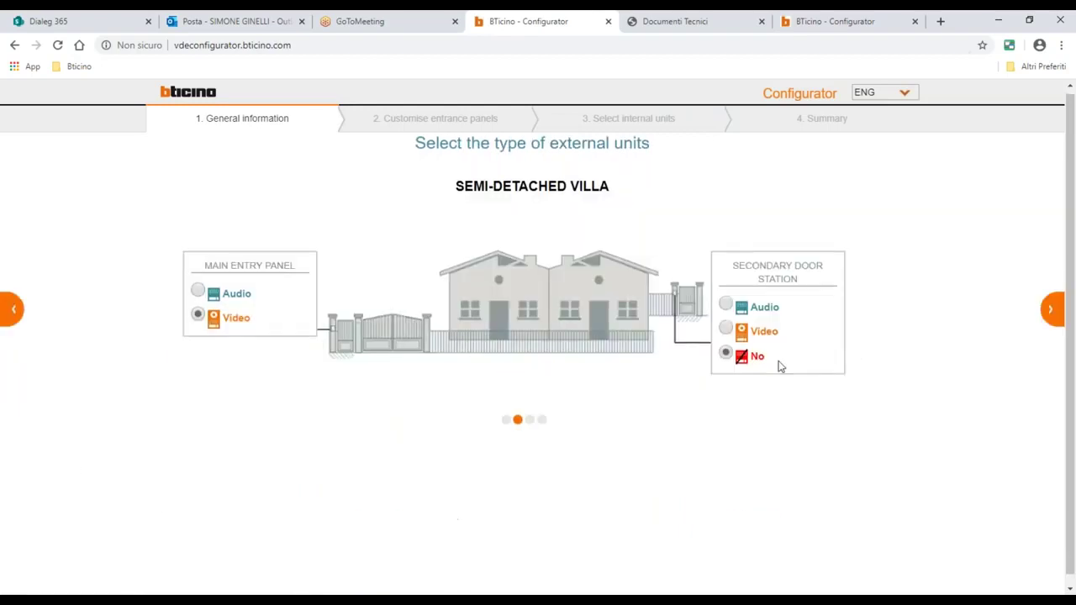
click(1050, 313)
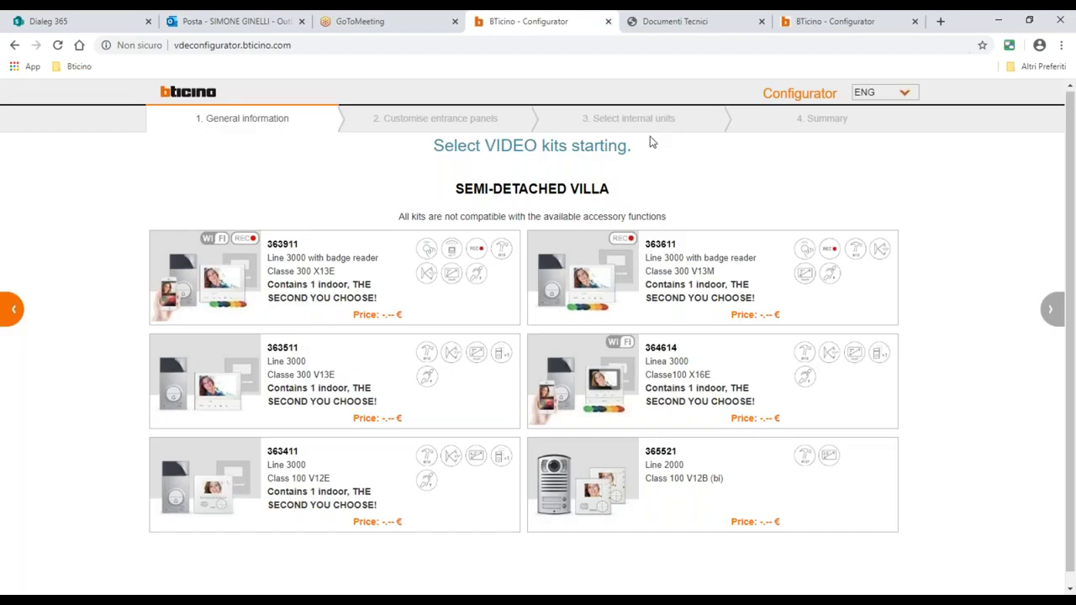
click(14, 310)
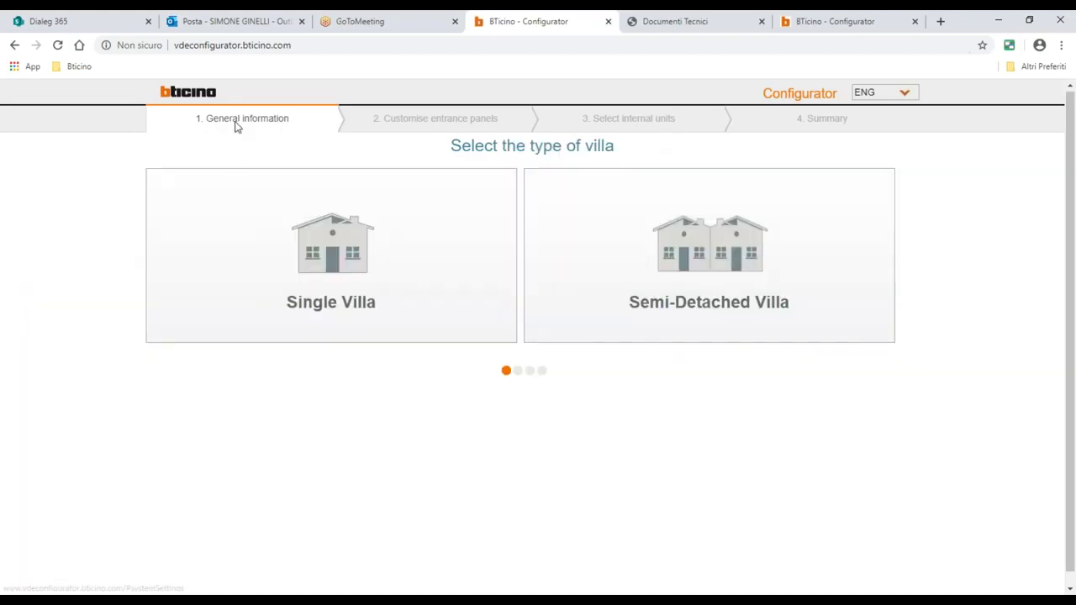
Select the '#systemSettings' ending of the configurator's page address.
click(333, 44)
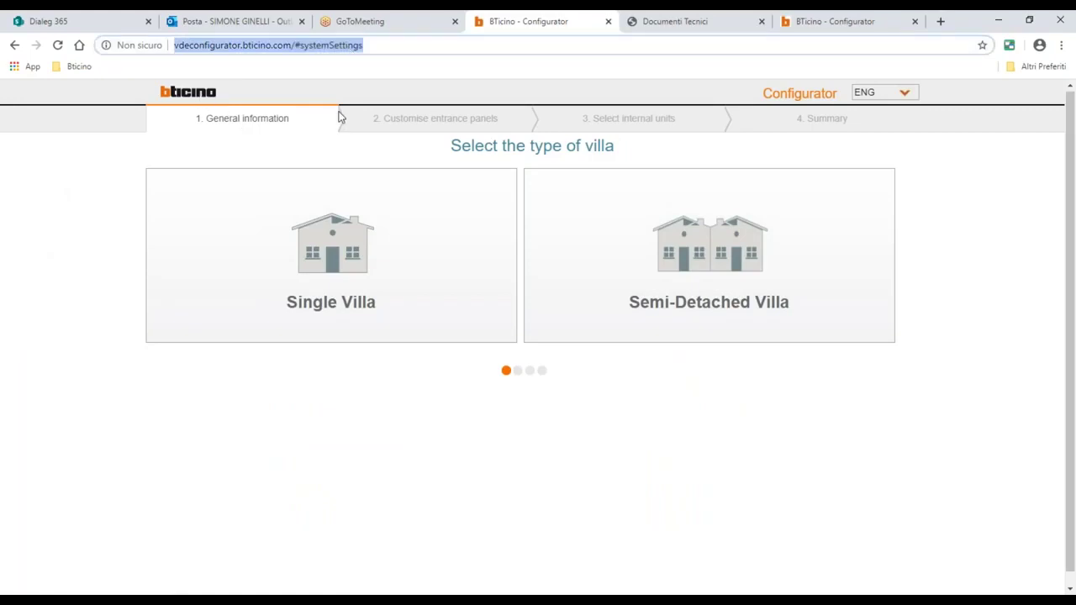
click(189, 94)
click(392, 46)
click(392, 47)
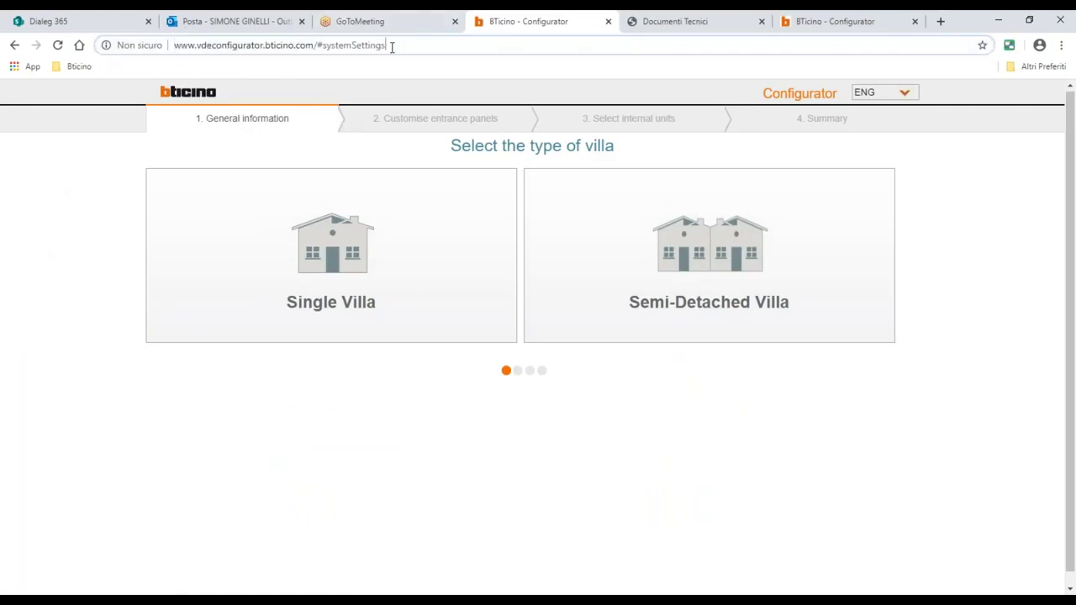
shift+click(332, 45)
drag(412, 45, 318, 49)
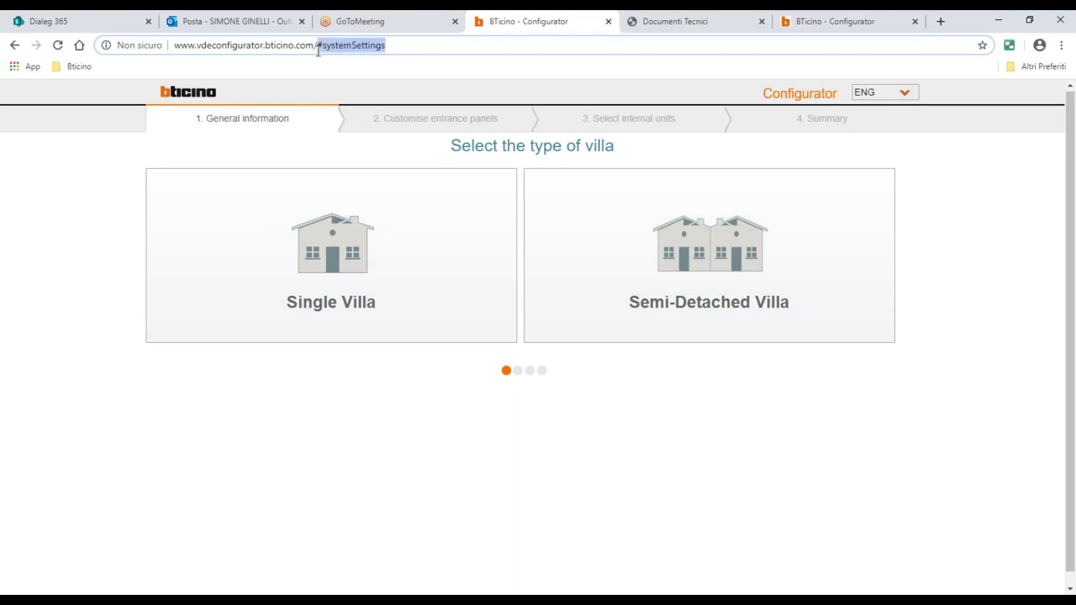
Delete '#systemSettings' from the address and reload the configurator's base page.
key(BackSpace)
key(Return)
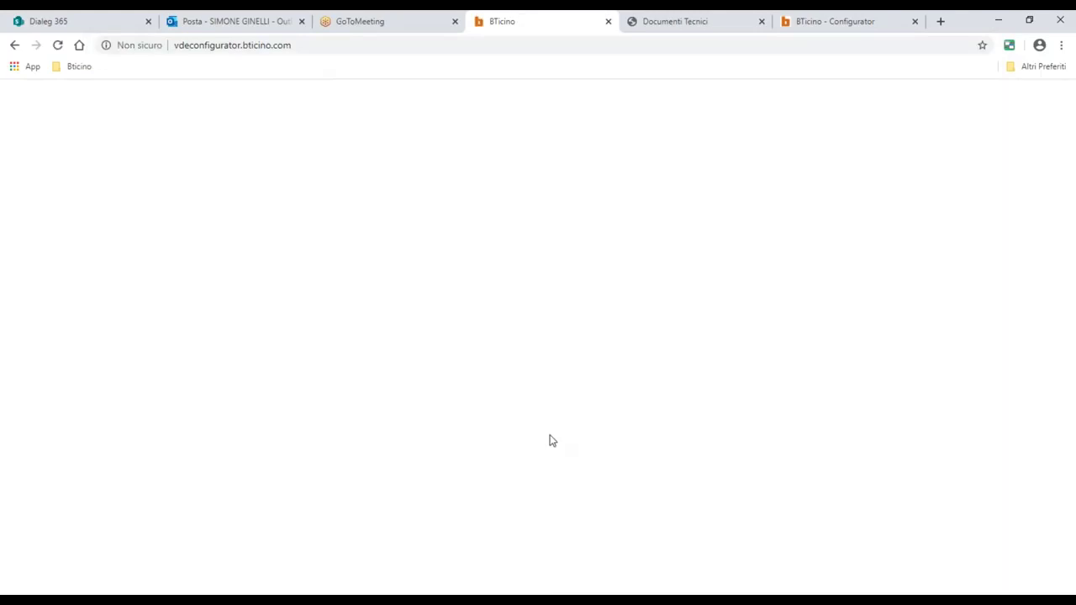
click(361, 48)
key(Return)
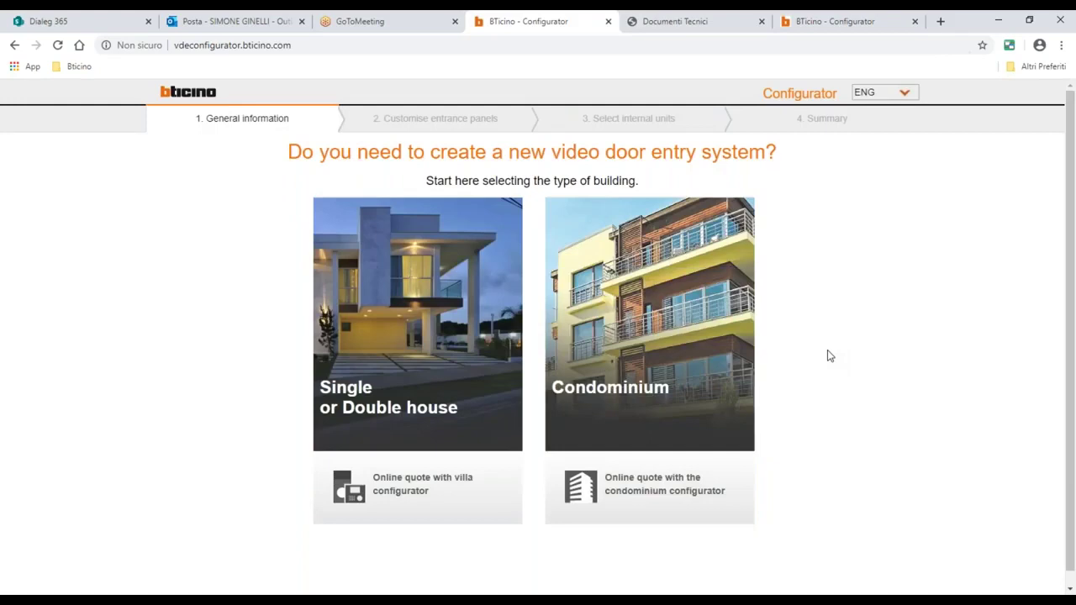
Choose Condominium and then the Building 1 Block option.
click(615, 391)
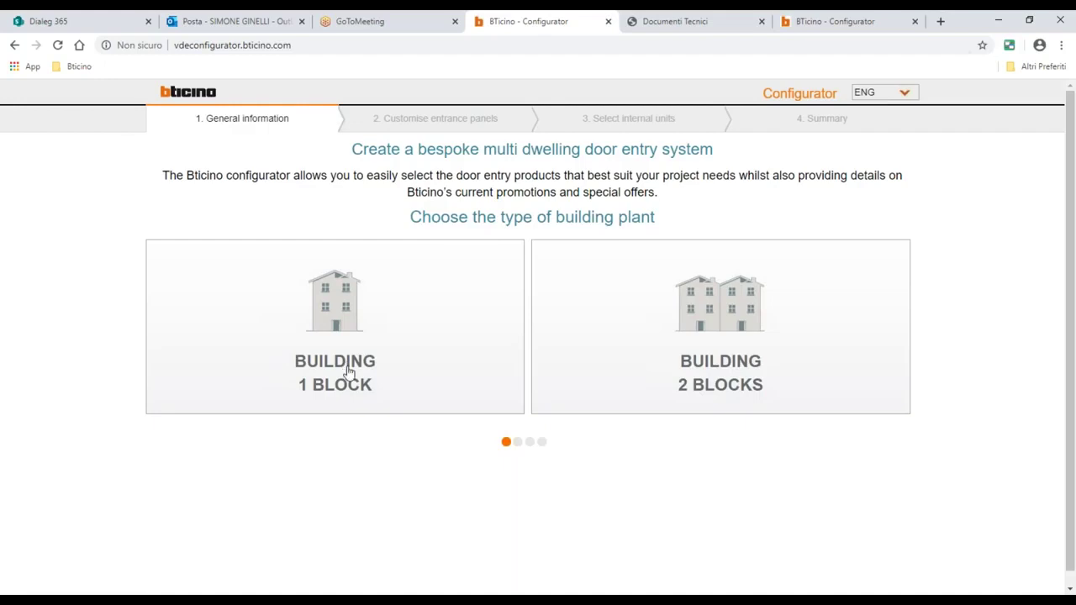
click(343, 318)
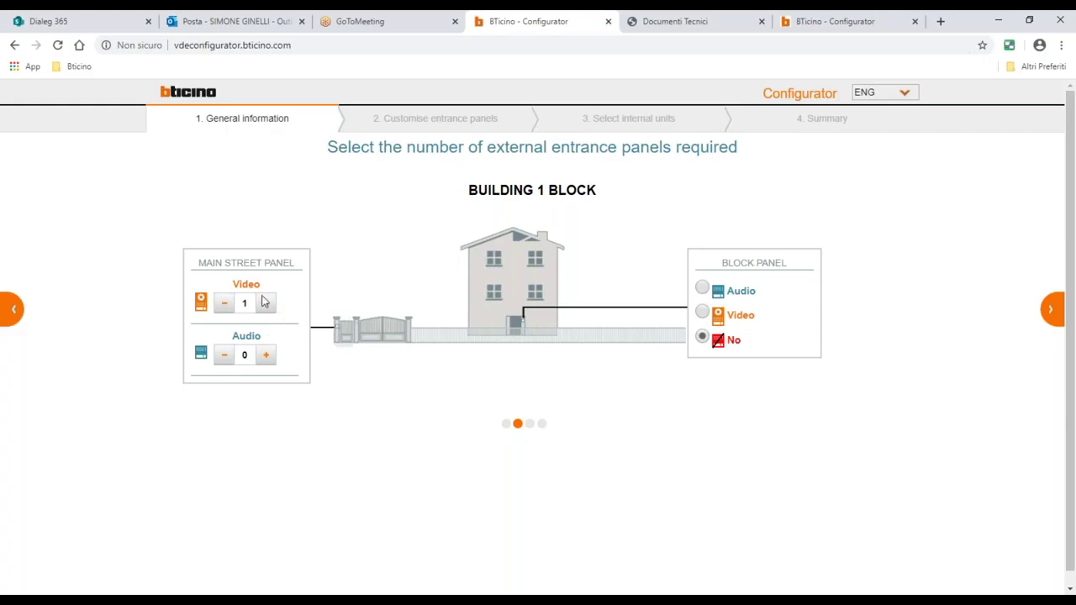
Set the Block Panel to Video and confirm the entrance panels.
click(702, 310)
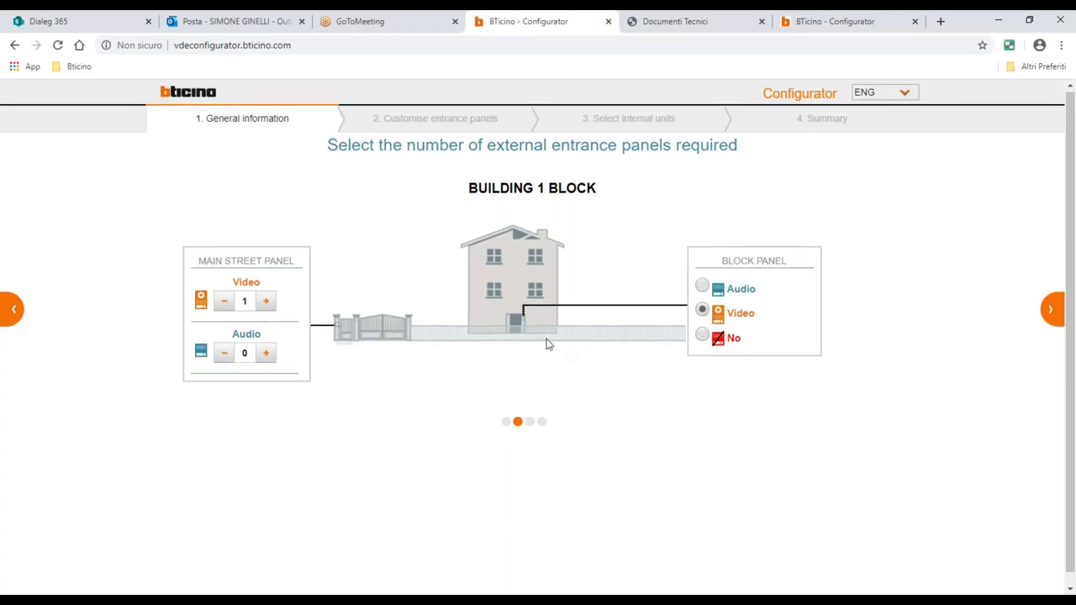
click(1052, 313)
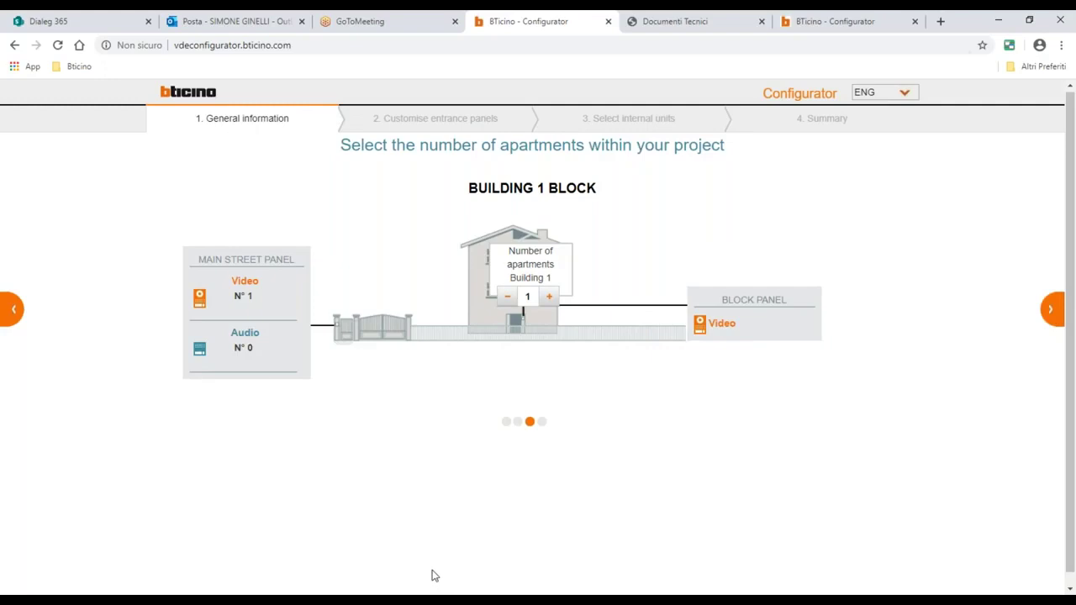
Raise Building 1's number of apartments to 10 and confirm to continue.
click(548, 299)
click(548, 299)
click(548, 299)
click(548, 299)
click(548, 299)
click(548, 299)
click(548, 300)
click(548, 299)
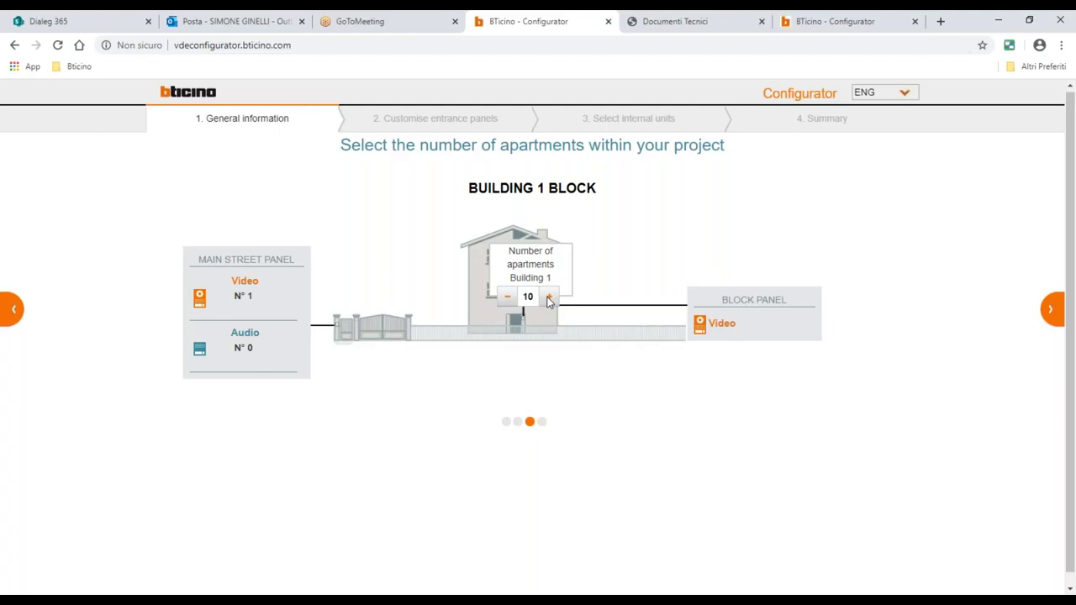
click(1053, 311)
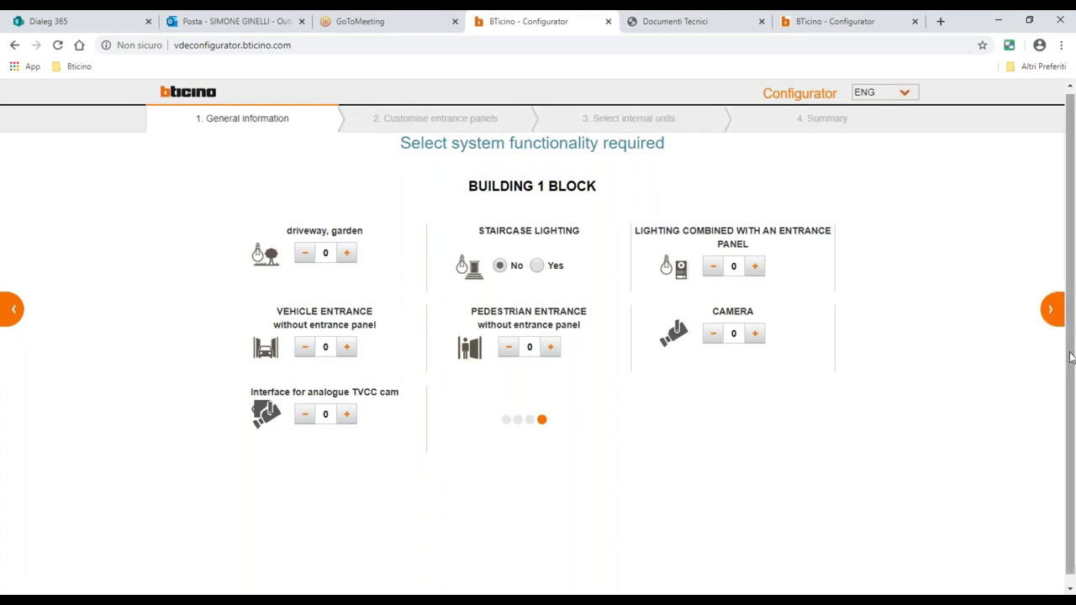
Accept the default functionality options, with no extras or staircase lighting, and continue.
click(941, 309)
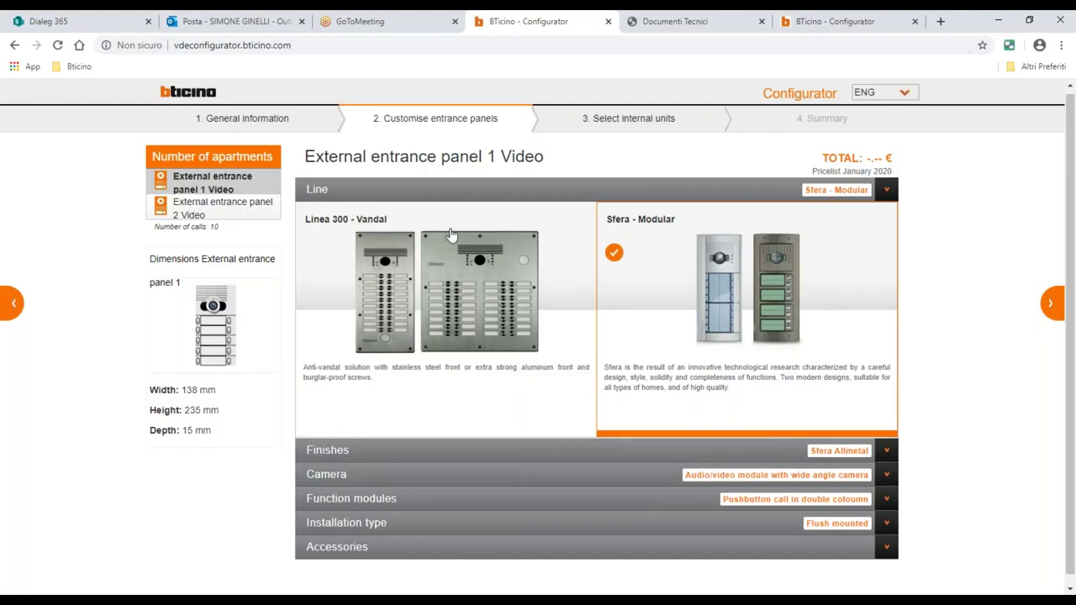
Make entrance panel 1 a flush-mounted Linea 300 - Vandal with digital call module, then select panel 2.
click(311, 243)
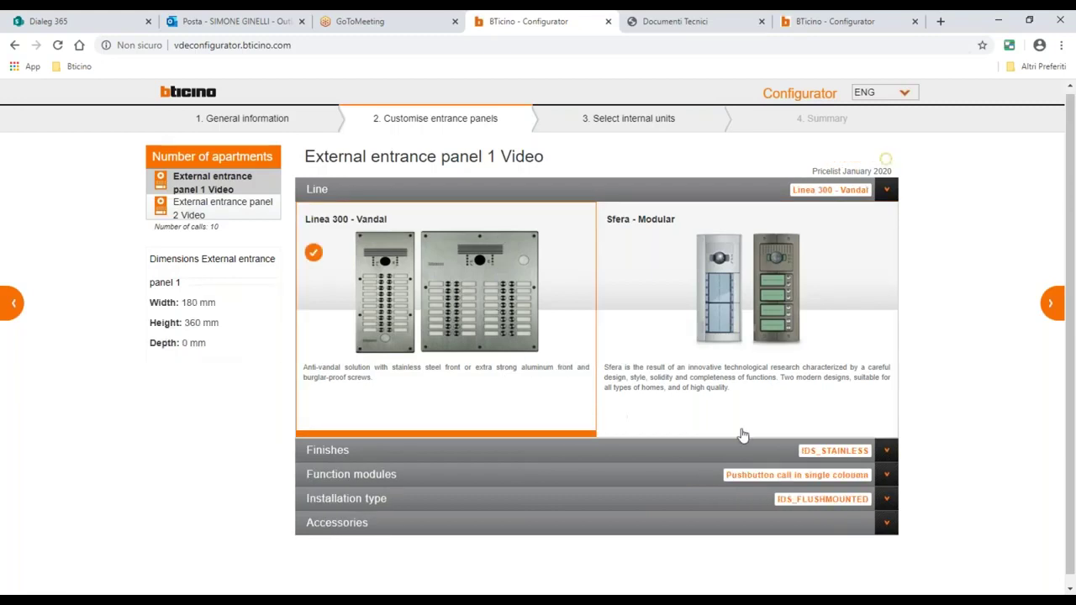
click(886, 451)
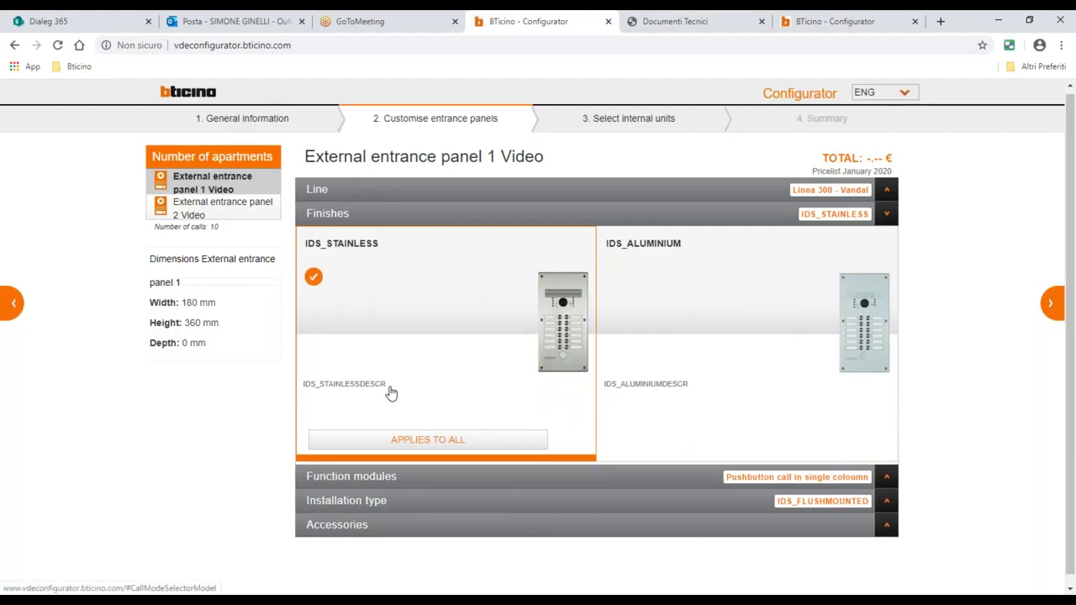
click(889, 477)
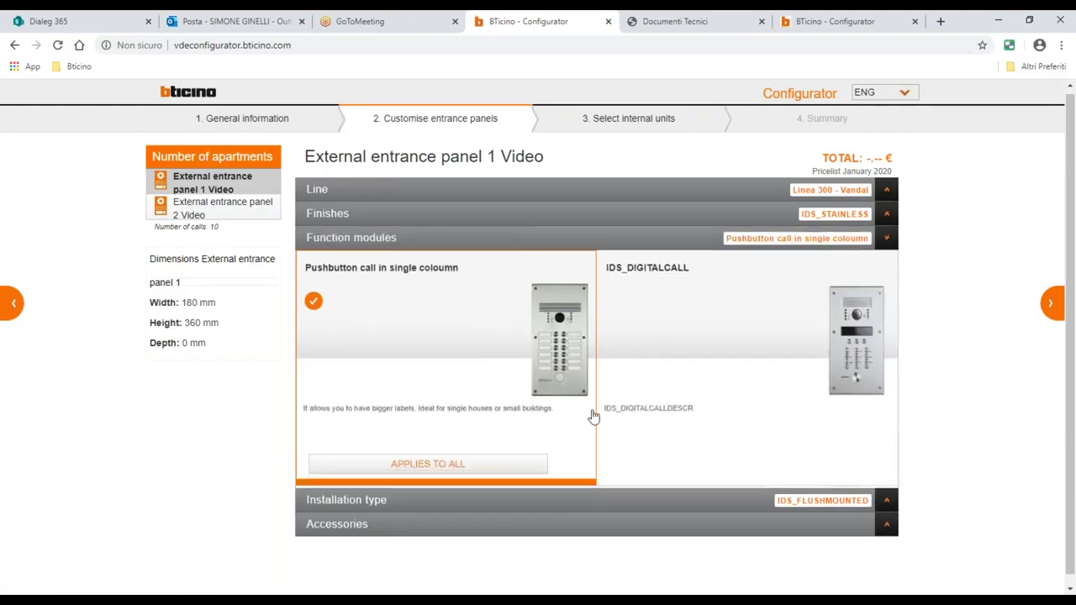
click(806, 353)
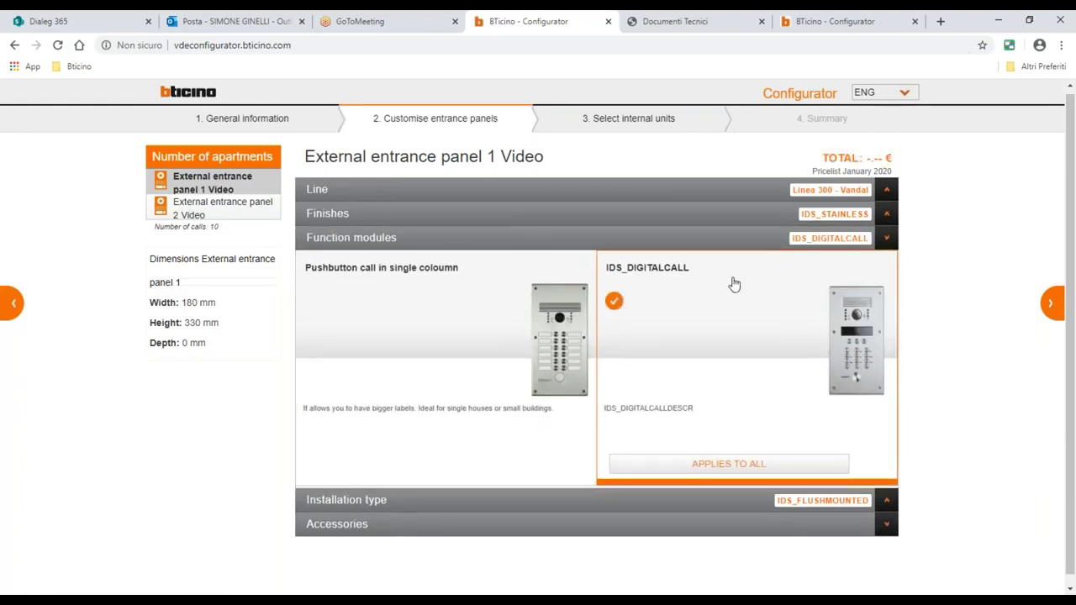
click(887, 502)
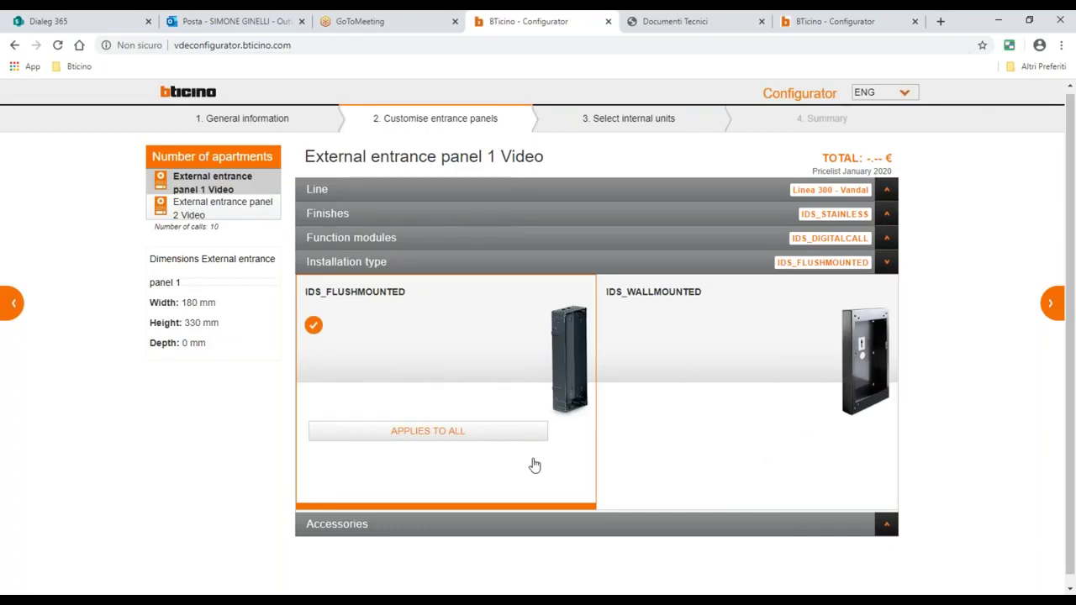
click(884, 524)
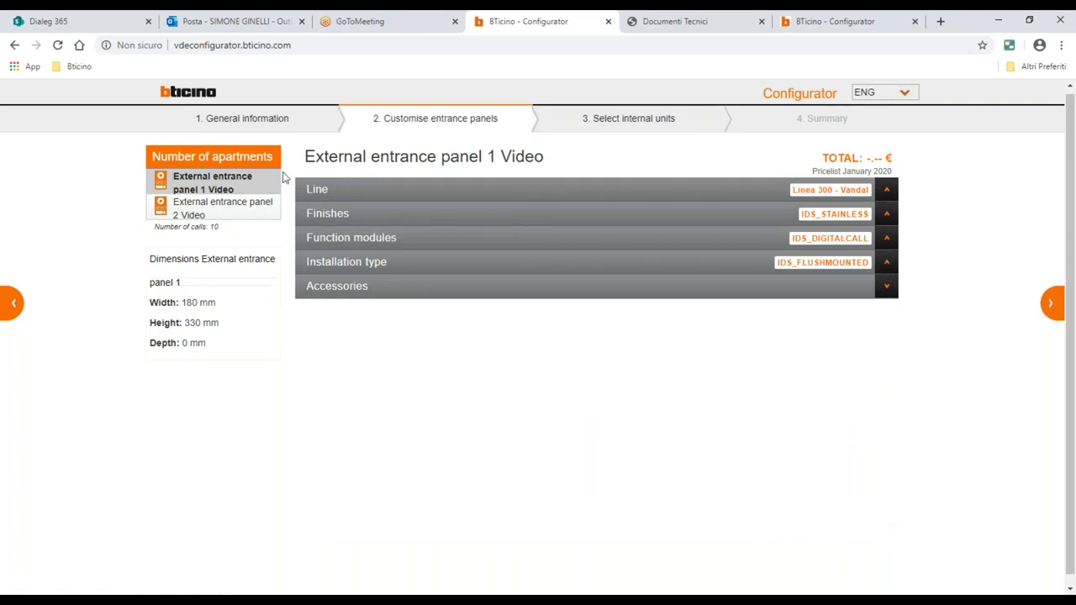
click(231, 209)
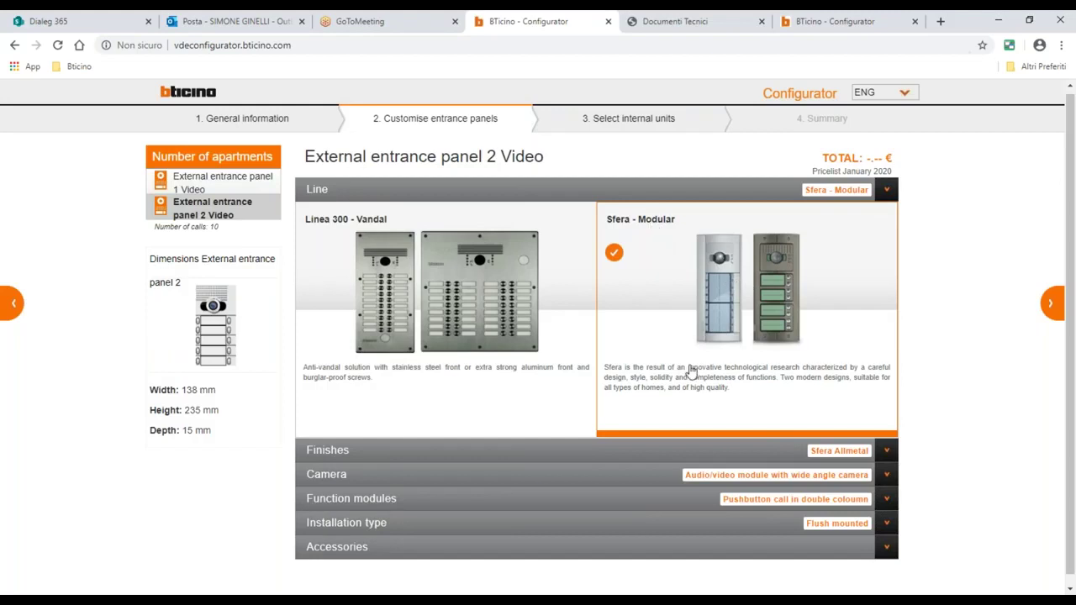
Fit entrance panel 2 with the N&D audio/video module with wide angle camera (138 × 235 × 15 mm).
click(858, 454)
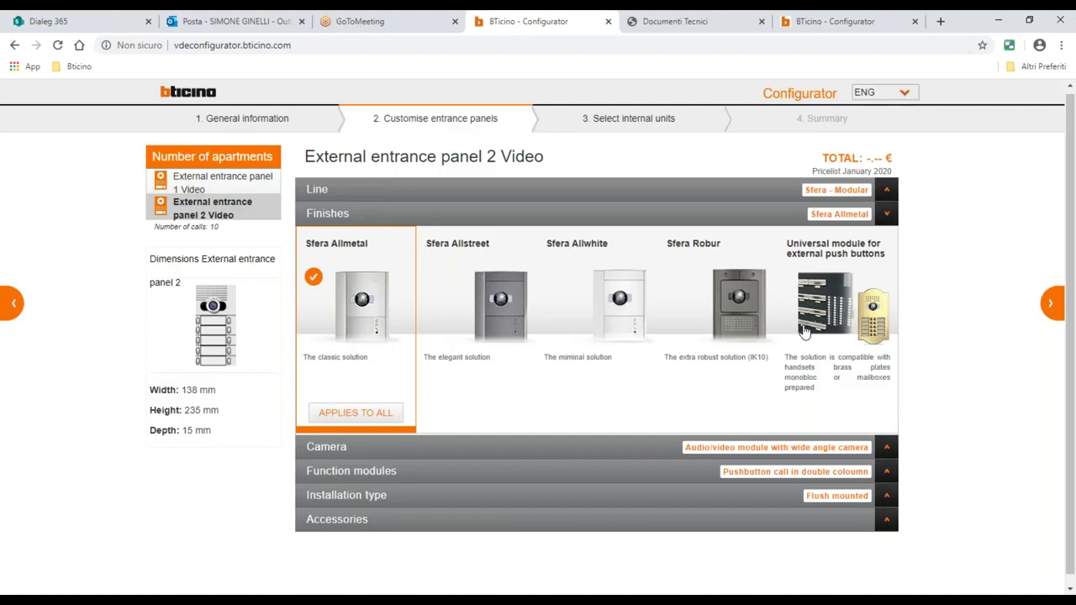
click(409, 451)
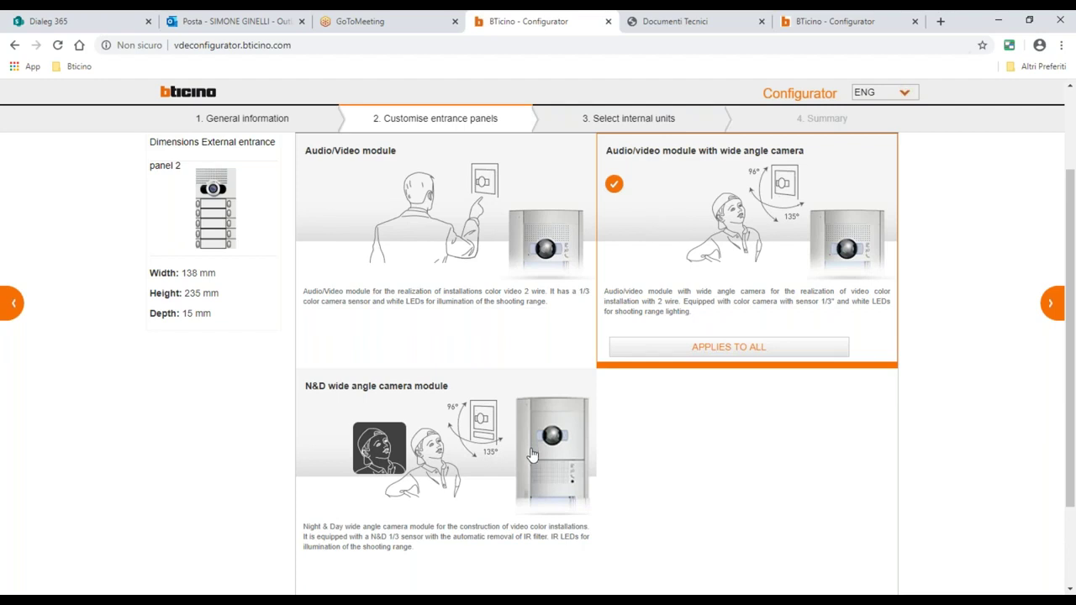
click(441, 418)
click(783, 186)
Advance to internal units and browse the Classe 300 handsfree videophones such as X13E.
click(1053, 308)
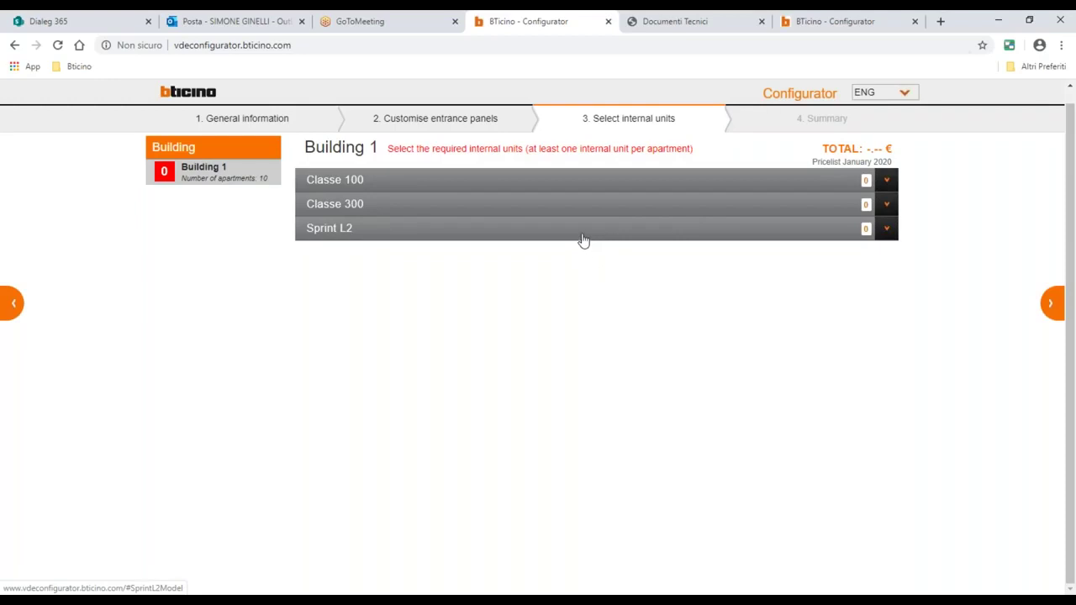
click(886, 230)
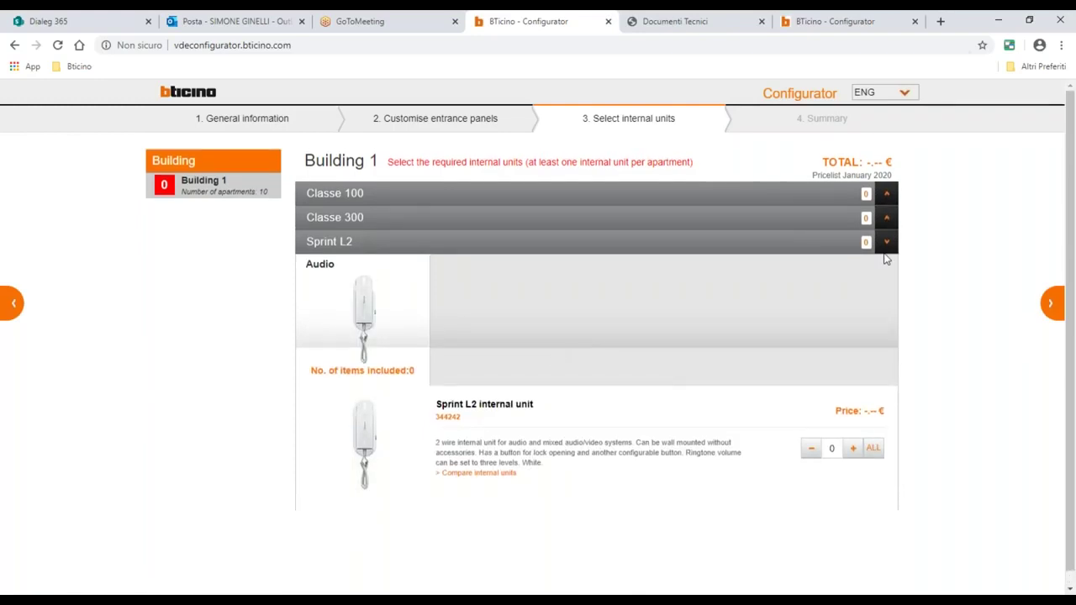
click(888, 222)
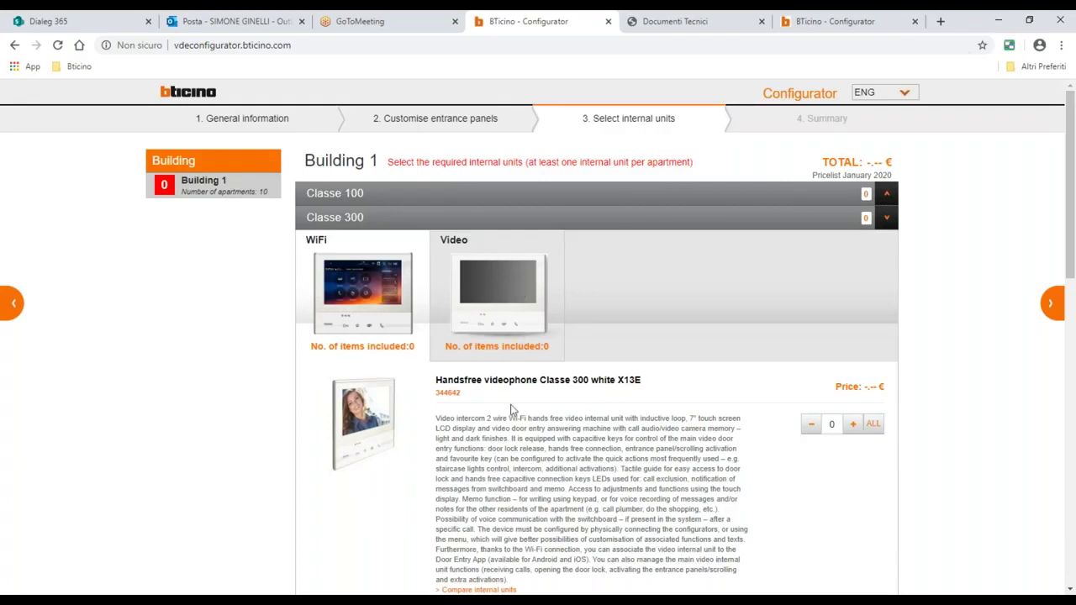
scroll(511, 409, down, 1)
scroll(511, 409, down, 4)
scroll(511, 409, up, 3)
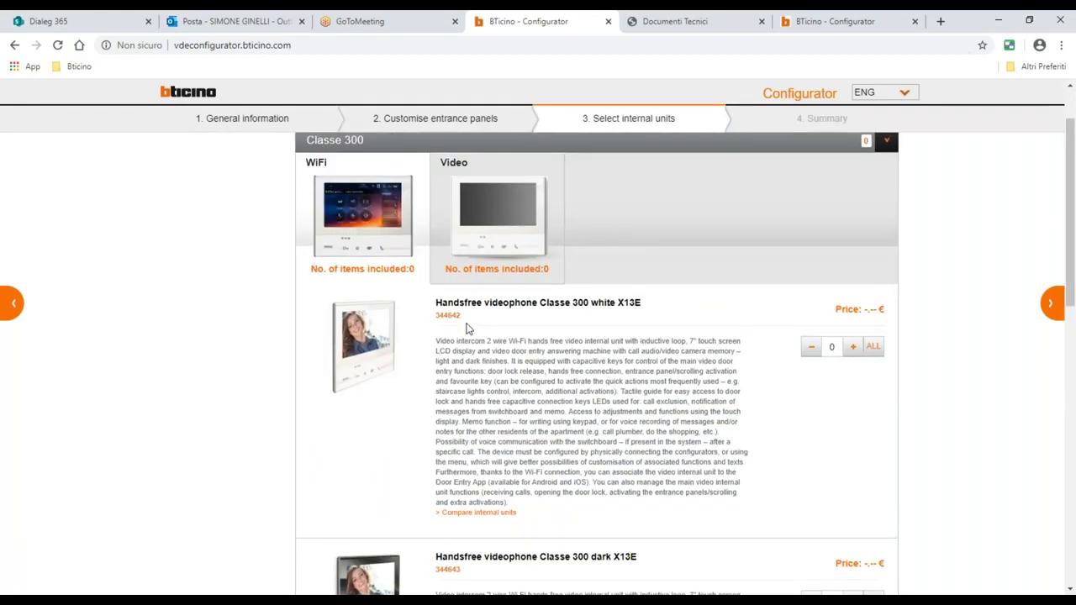
scroll(468, 458, down, 5)
scroll(468, 457, down, 3)
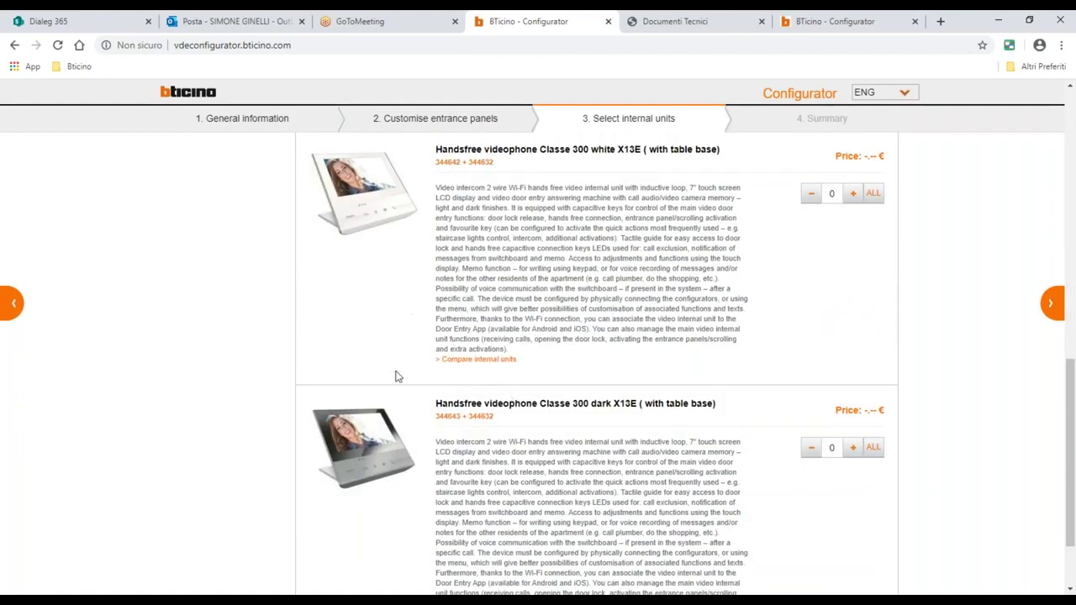
scroll(394, 402, down, 2)
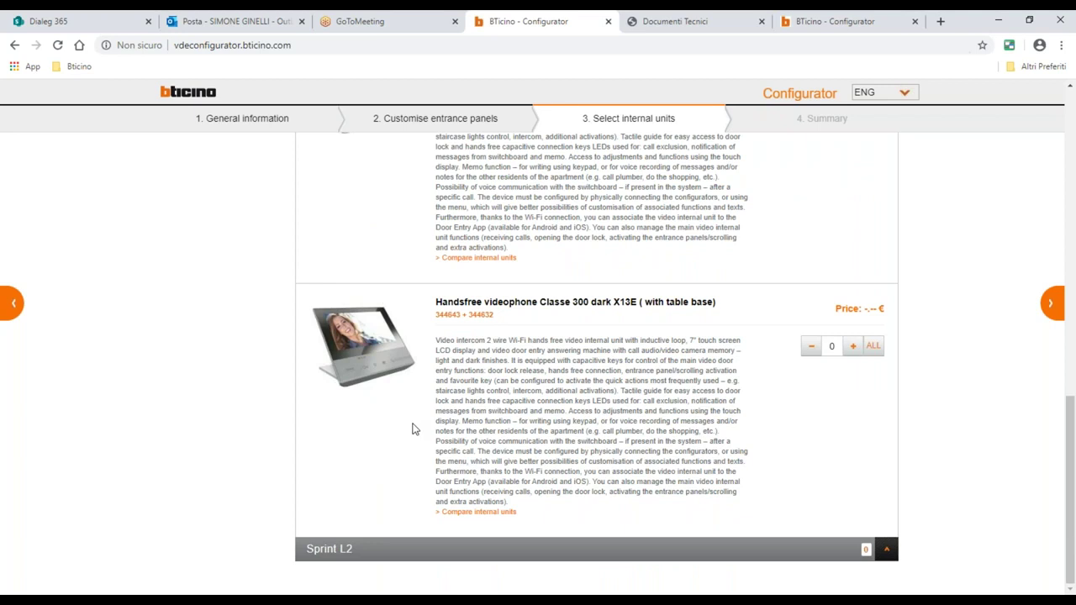
scroll(412, 429, up, 10)
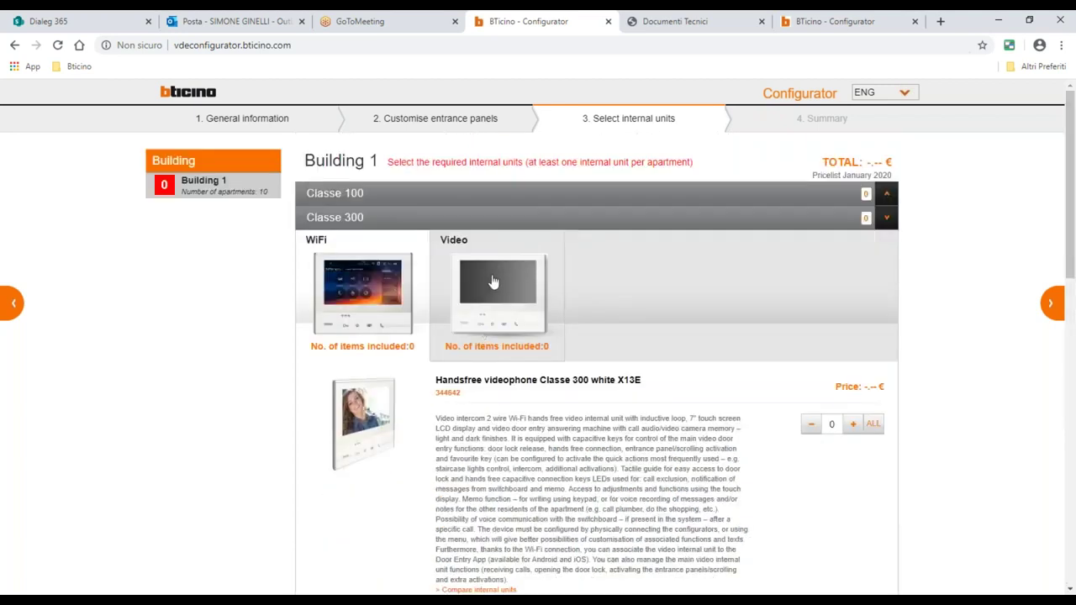
Expand the Classe 100 internal units, showing the Wi-Fi Classe 100X16E at quantity 0.
click(622, 198)
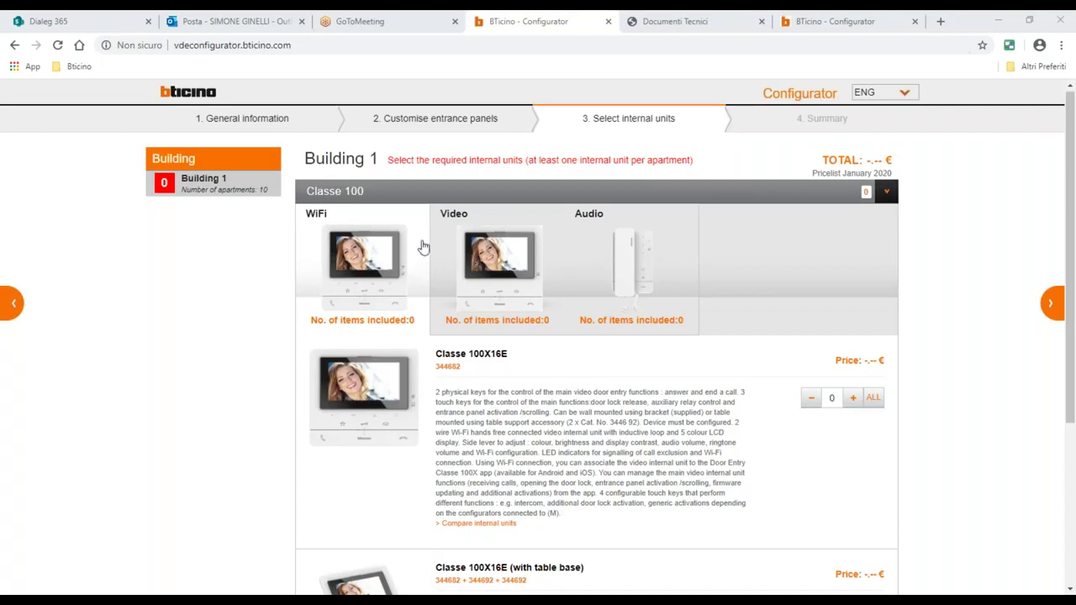
click(525, 257)
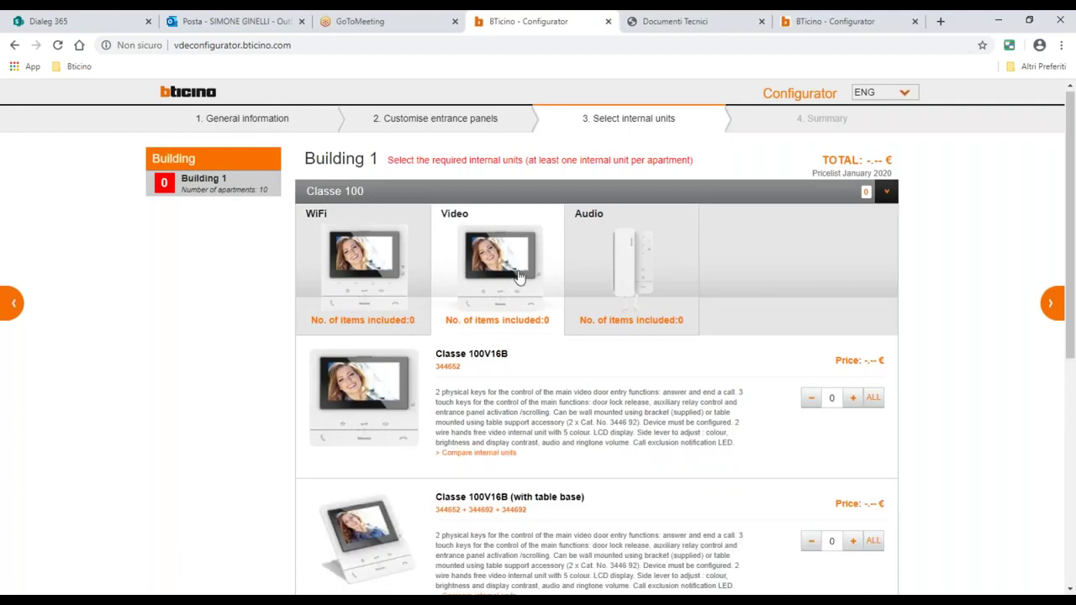
click(628, 280)
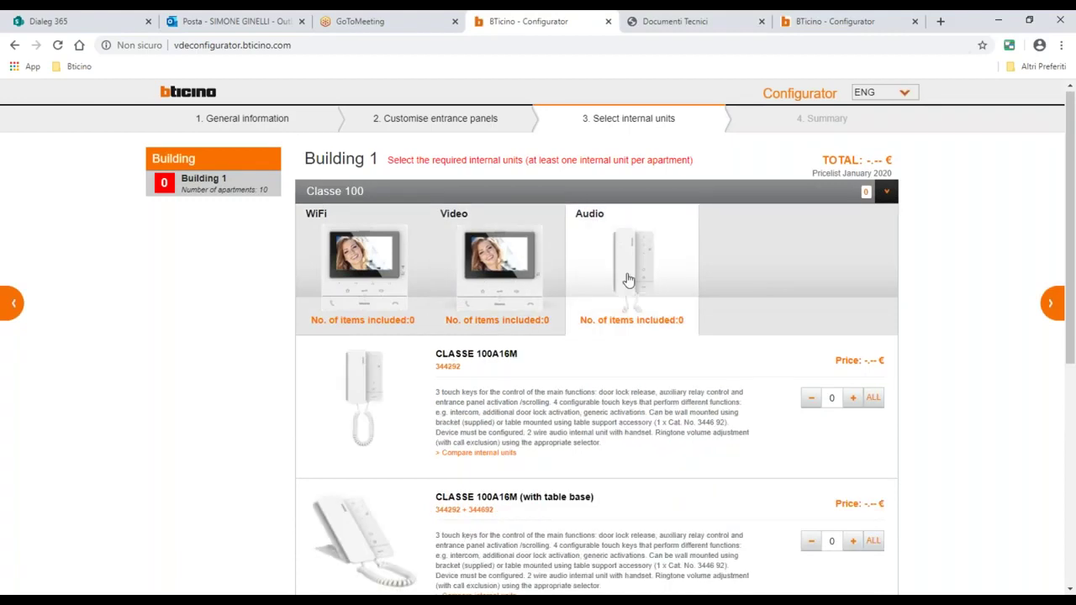
scroll(539, 378, down, 4)
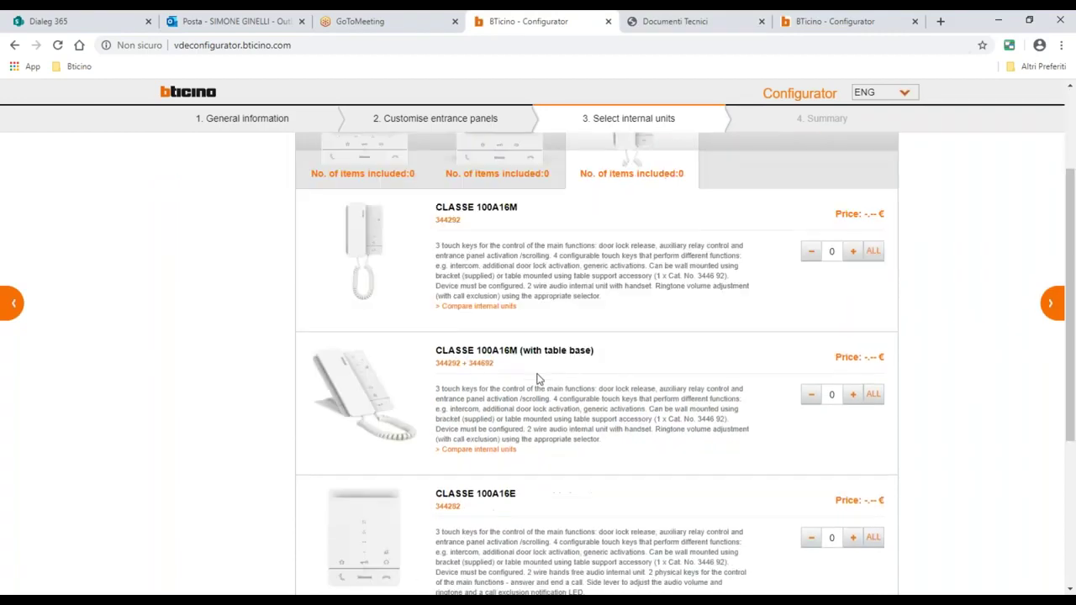
scroll(538, 378, up, 2)
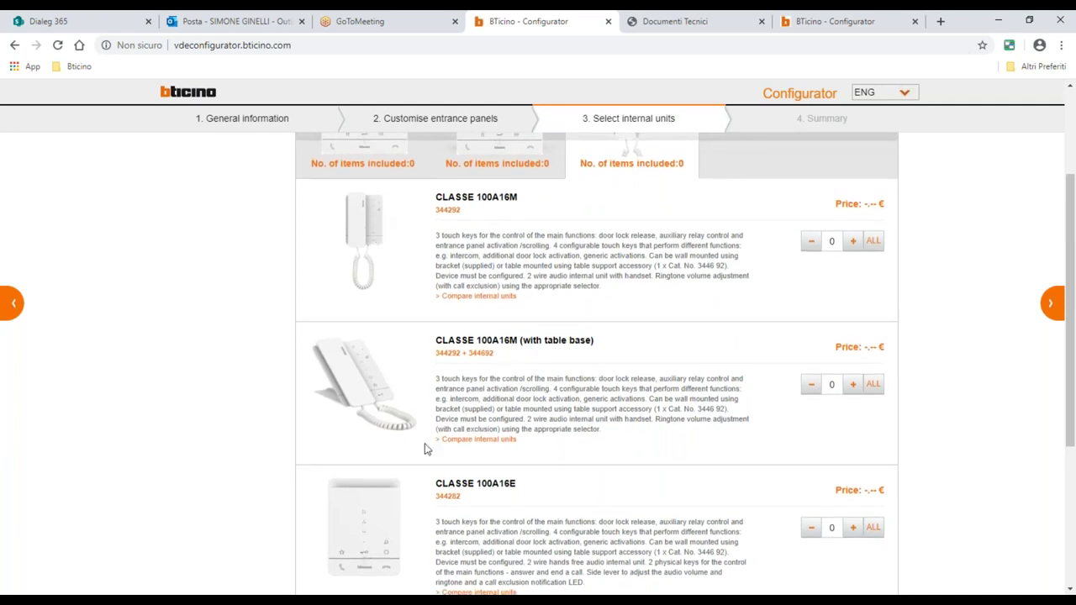
scroll(403, 471, down, 2)
scroll(538, 308, up, 1)
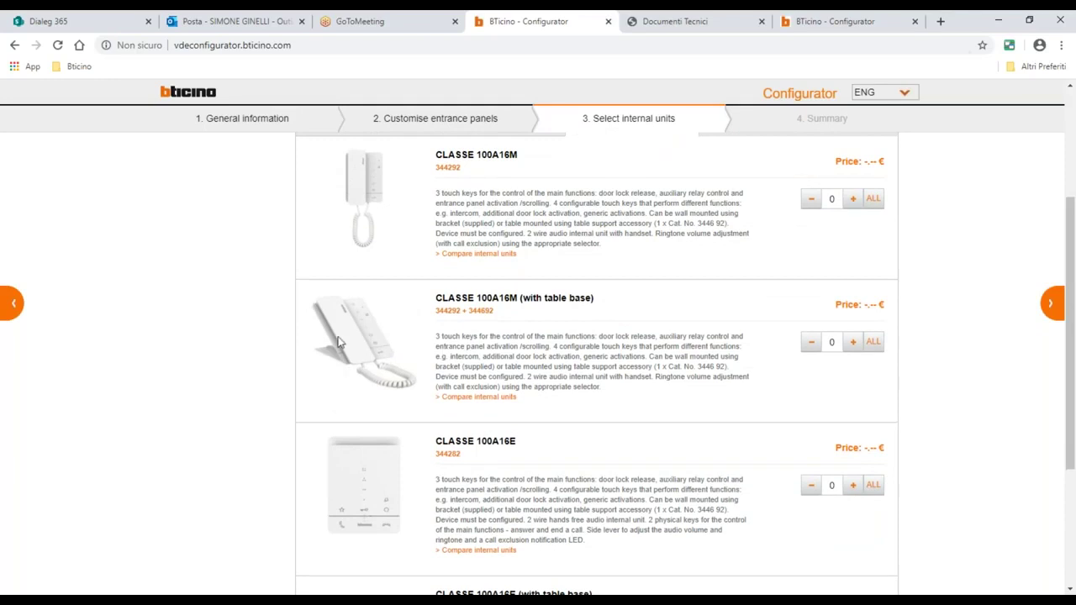
scroll(419, 344, up, 3)
click(505, 253)
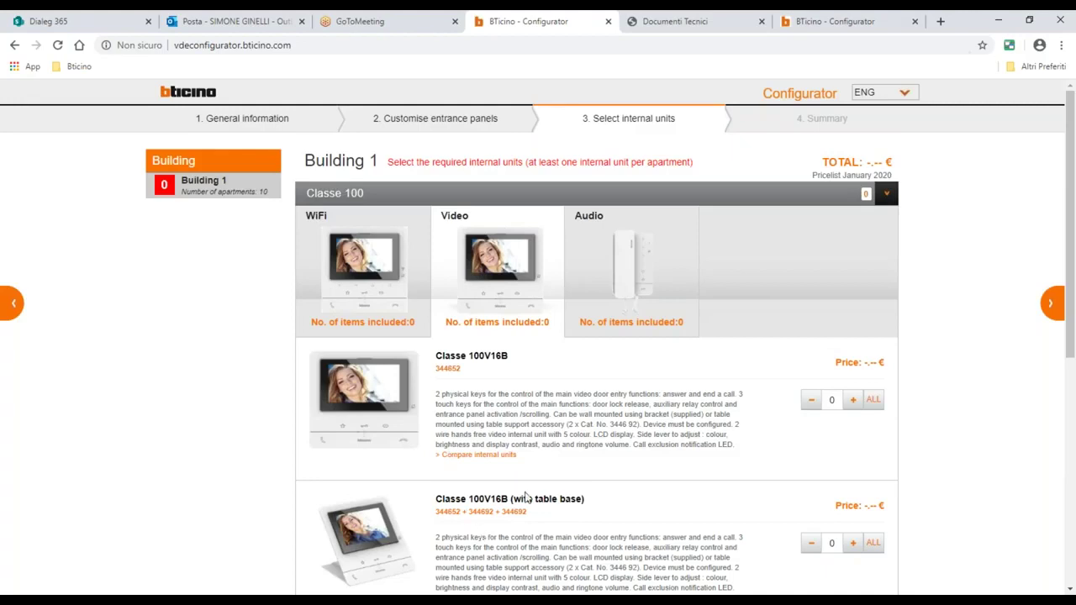
scroll(504, 311, down, 1)
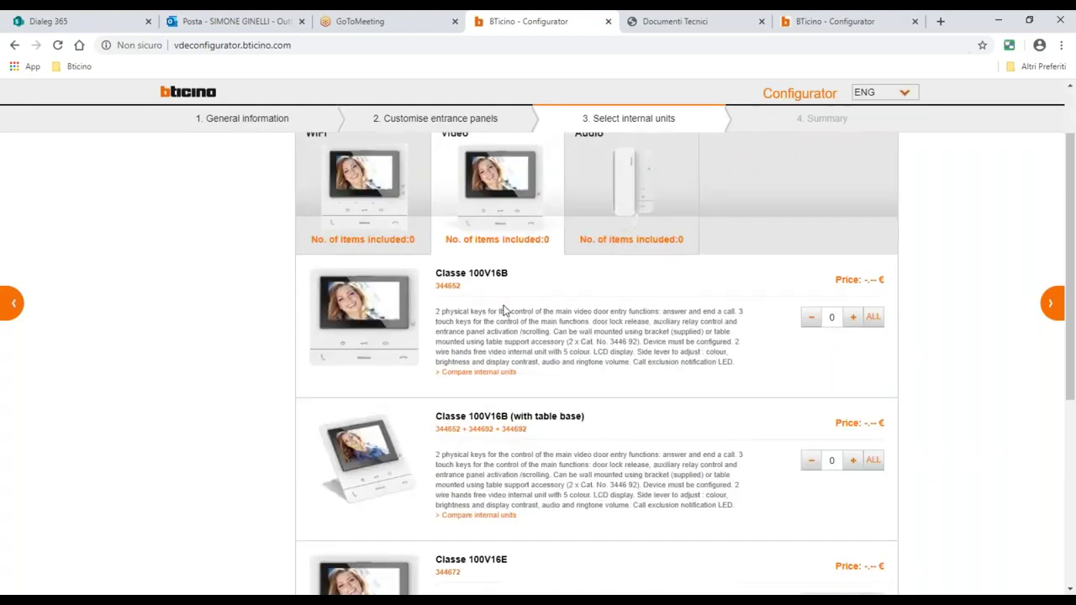
scroll(504, 310, down, 1)
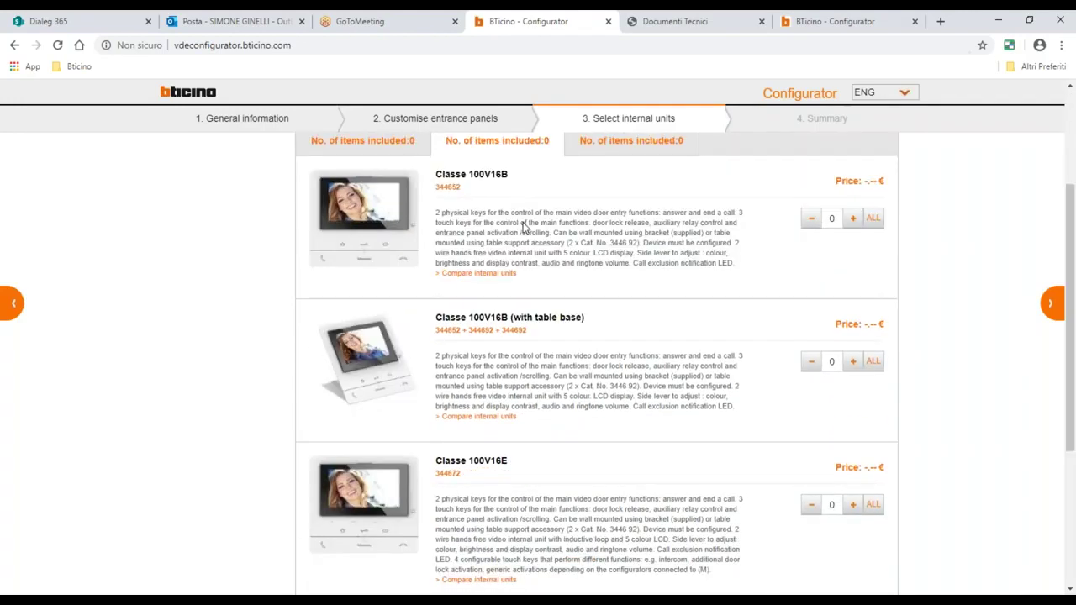
scroll(360, 403, down, 1)
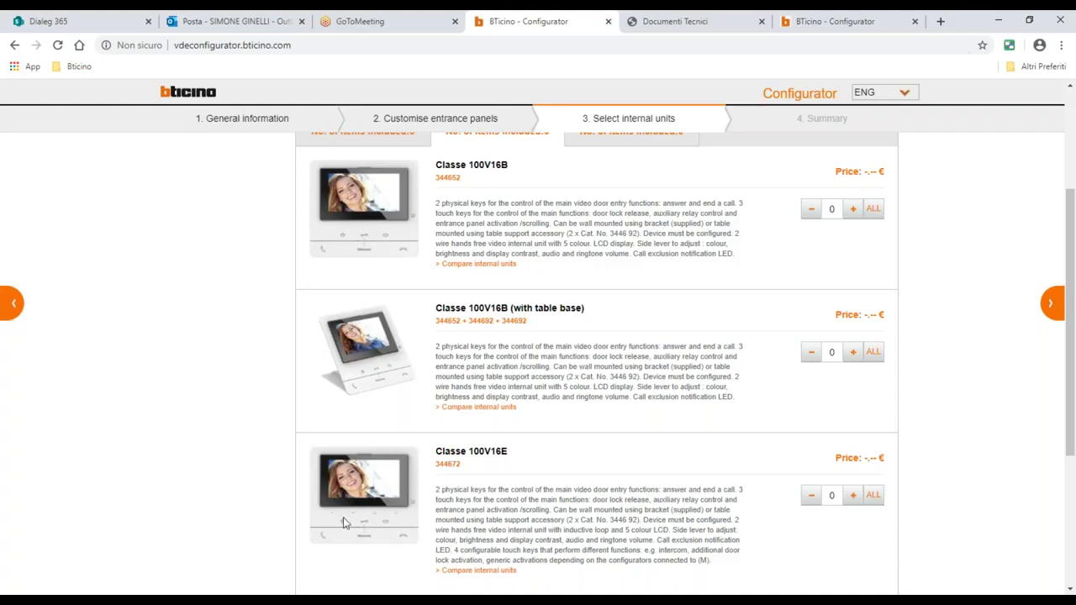
scroll(395, 353, down, 1)
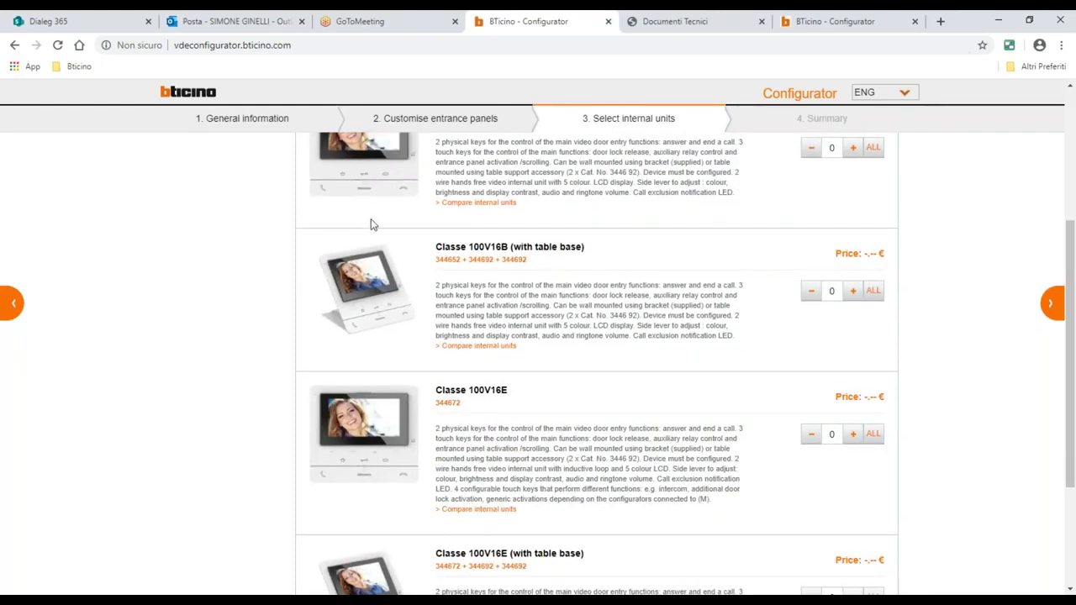
scroll(492, 454, down, 3)
scroll(490, 452, up, 3)
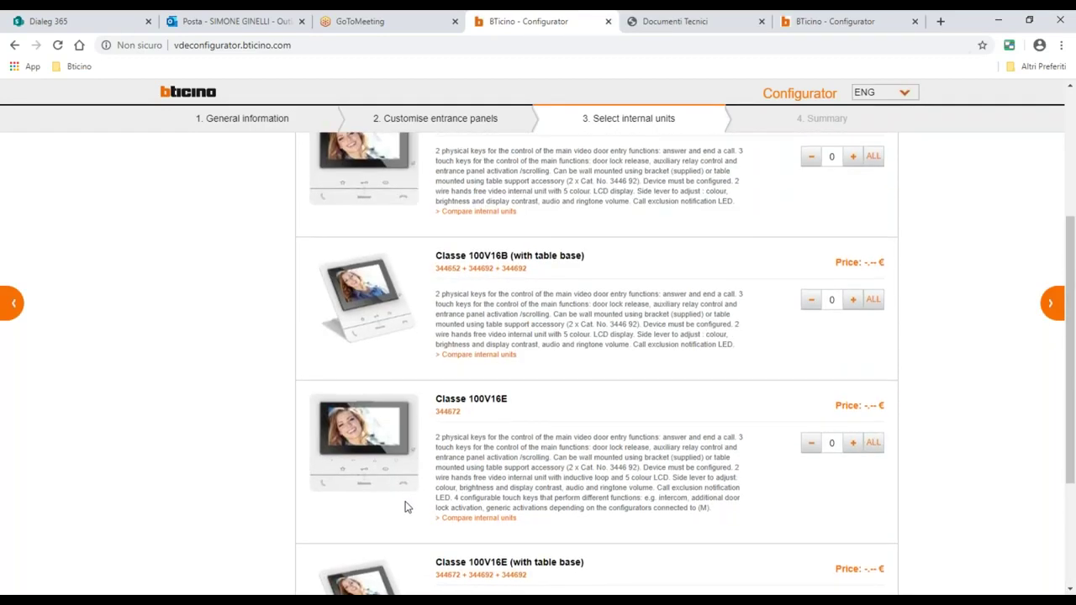
scroll(408, 504, up, 3)
scroll(403, 501, down, 1)
scroll(407, 500, down, 3)
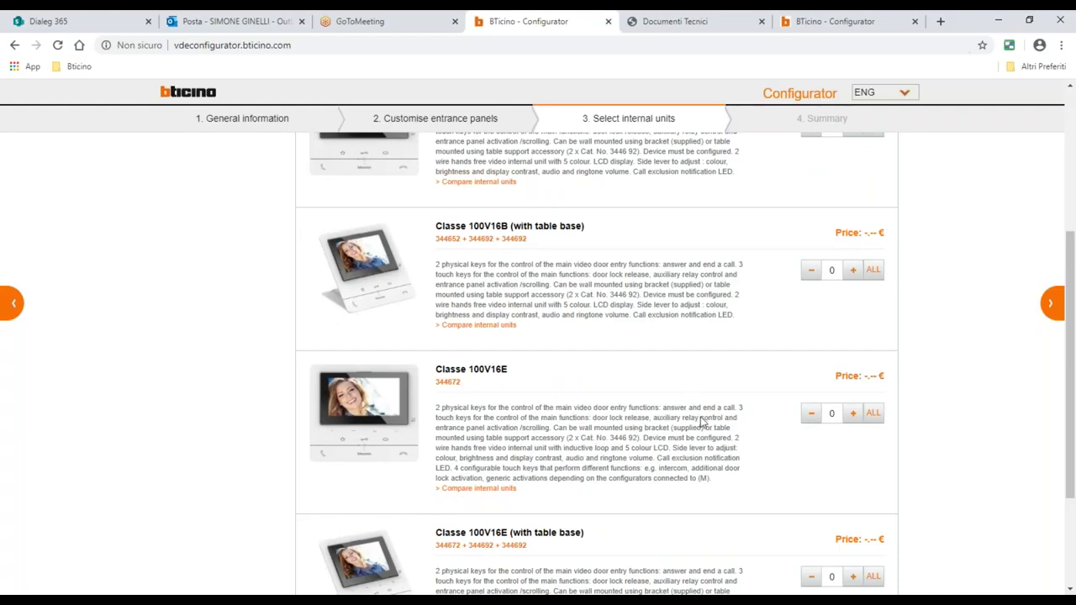
scroll(702, 421, up, 5)
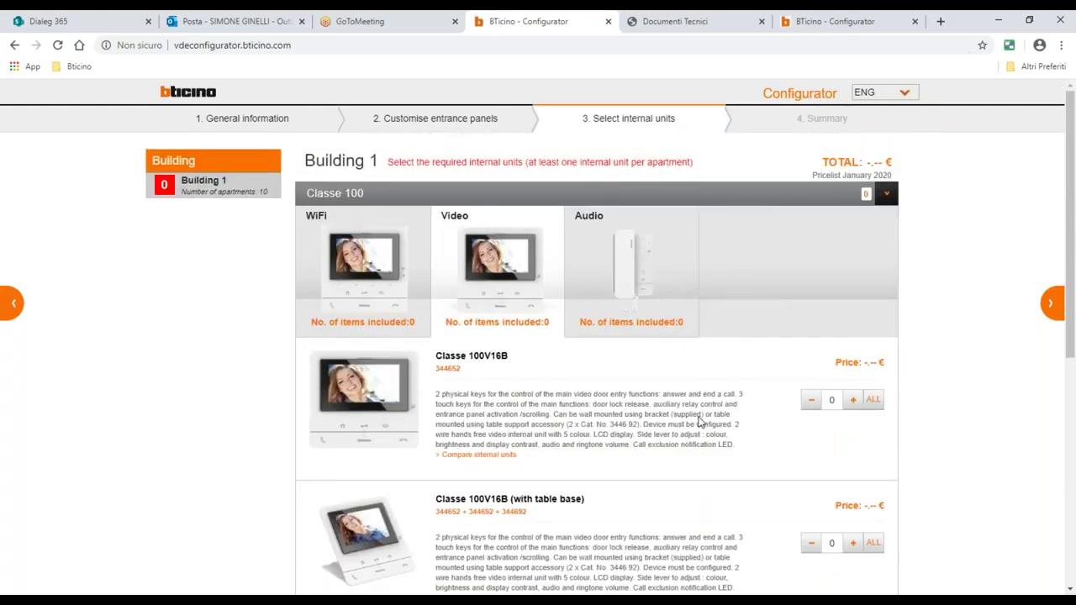
Set the Classe 100V16B video unit quantity to 9.
double_click(832, 400)
text(5)
click(853, 400)
click(853, 400)
click(854, 406)
click(854, 406)
Add one Wi-Fi Classe 100X16E unit to complete the 10 apartments.
click(403, 289)
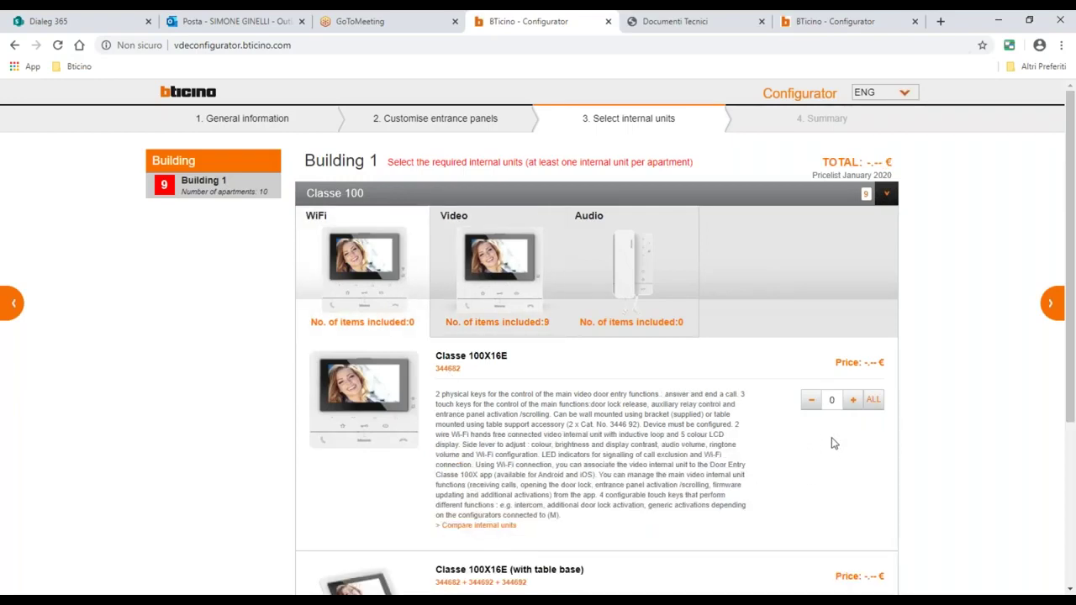
scroll(832, 441, down, 2)
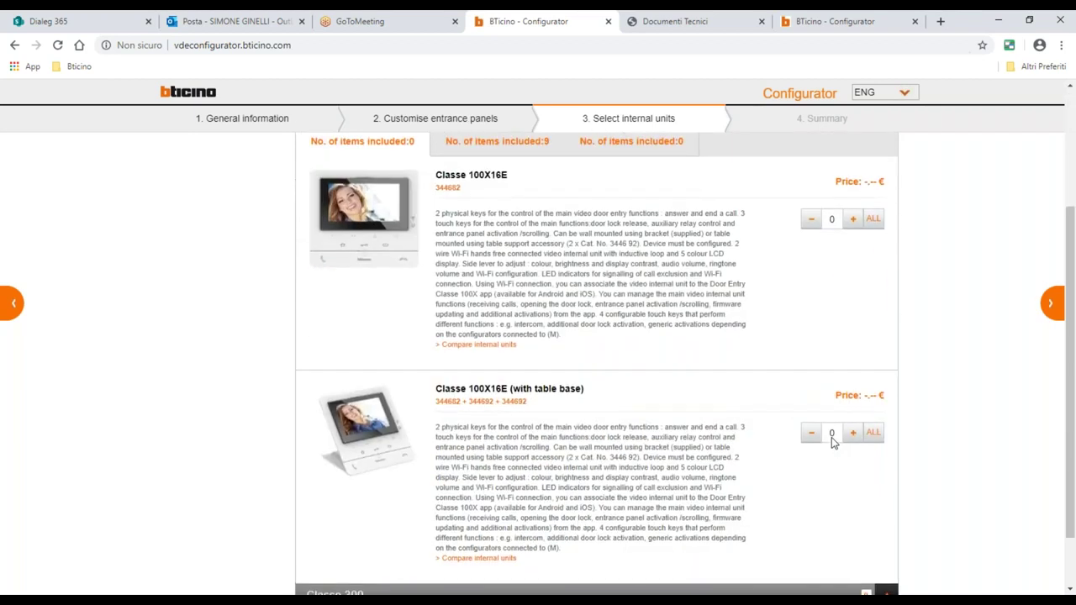
scroll(828, 433, up, 2)
click(852, 402)
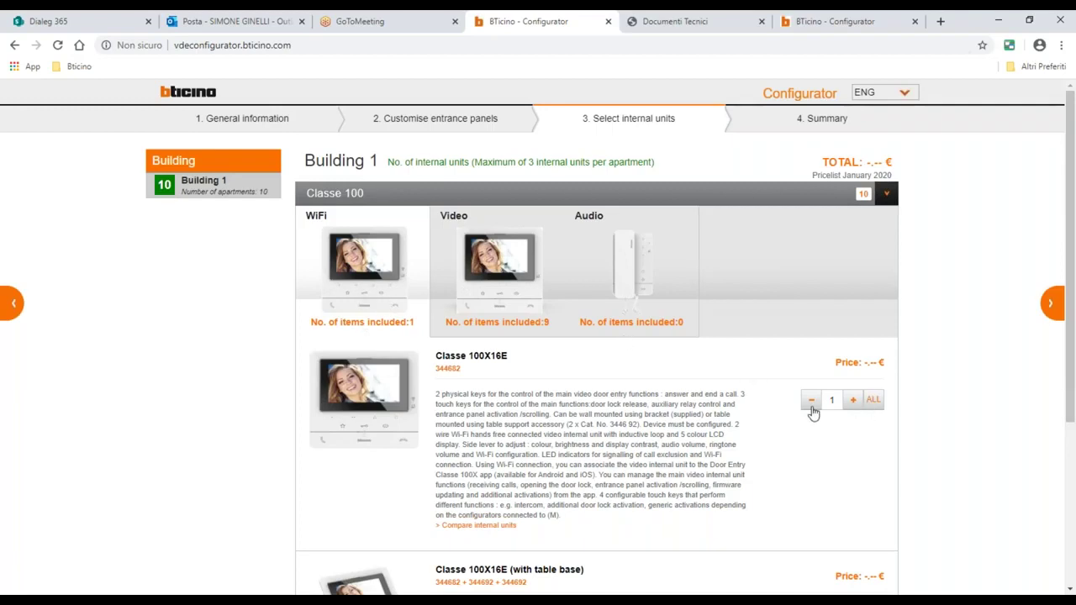
scroll(812, 412, down, 2)
scroll(878, 242, up, 2)
scroll(619, 423, down, 3)
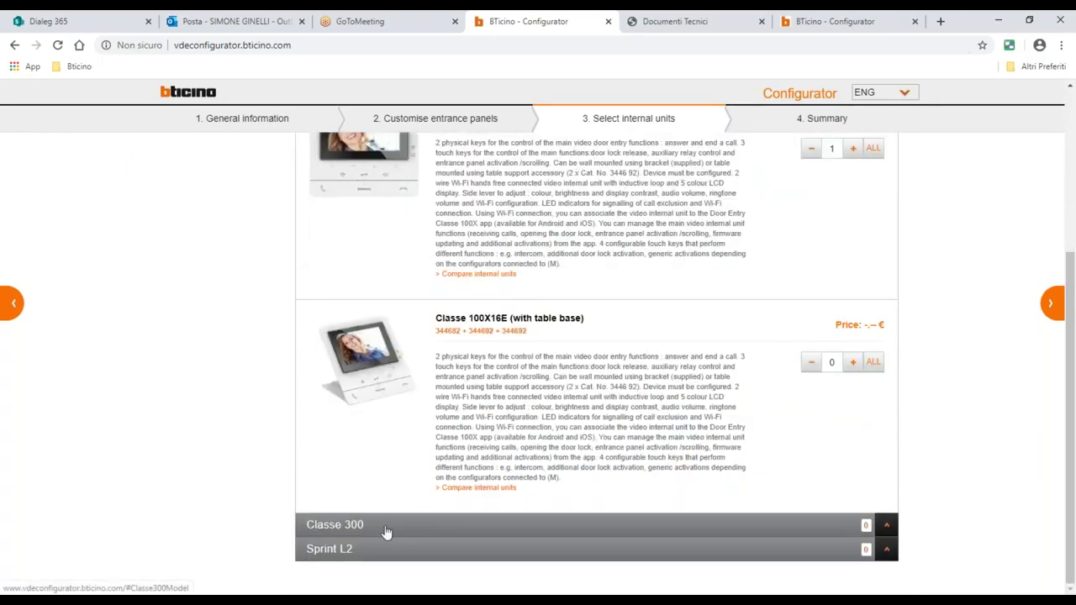
scroll(579, 385, up, 3)
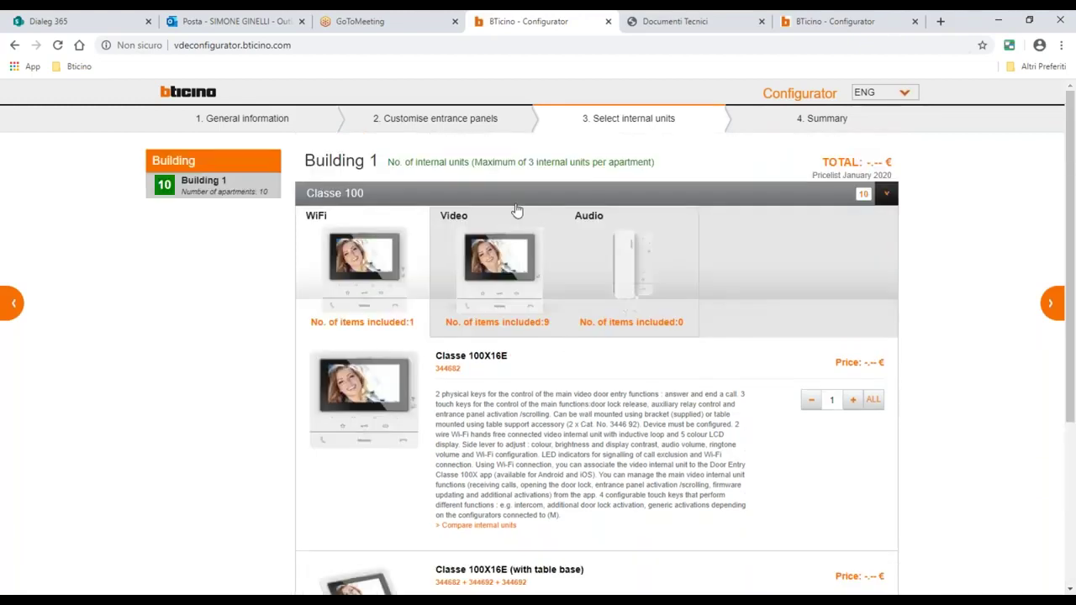
Open the project Summary material list and scroll down through the parts to the accessories.
click(1053, 308)
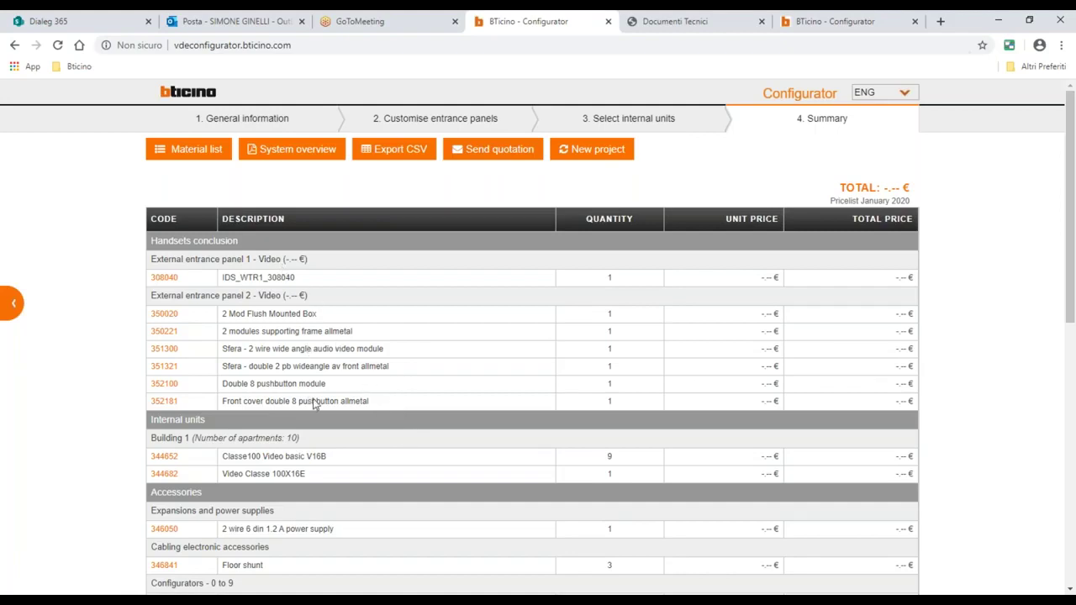
scroll(317, 427, down, 2)
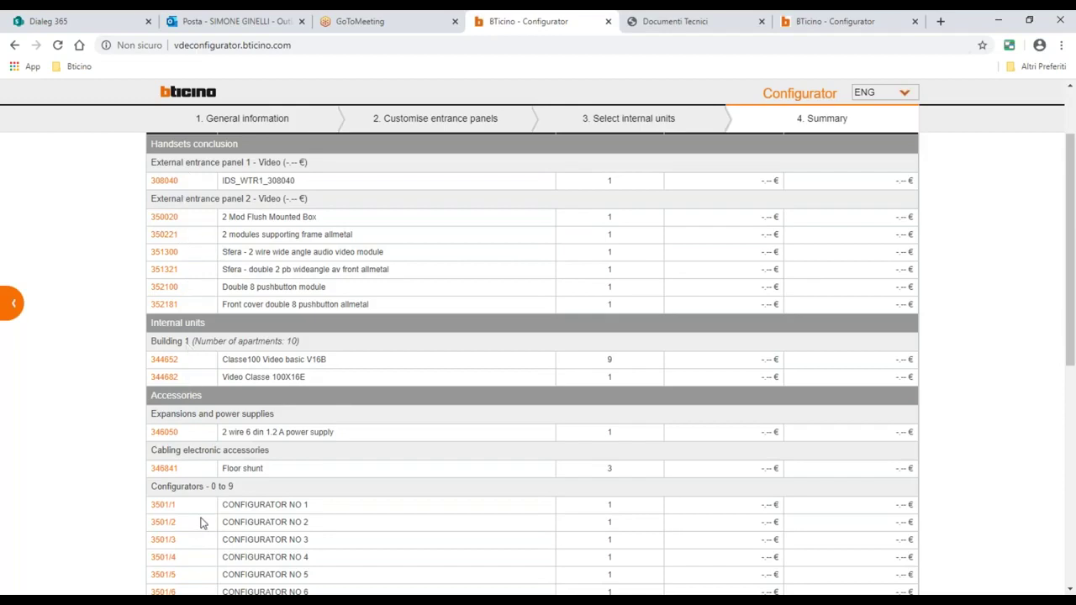
scroll(189, 386, up, 2)
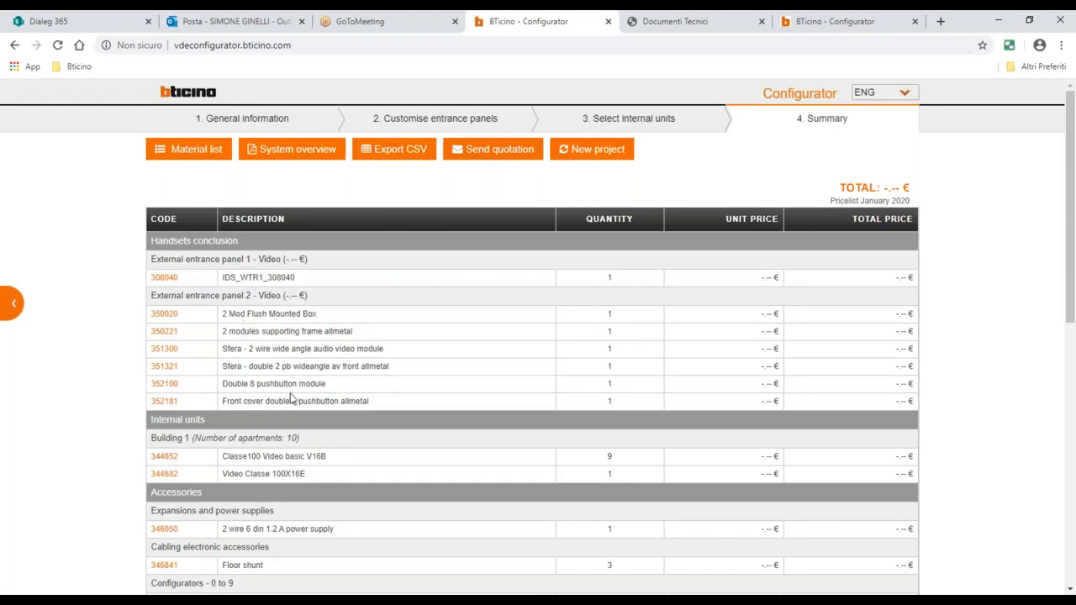
scroll(281, 387, down, 3)
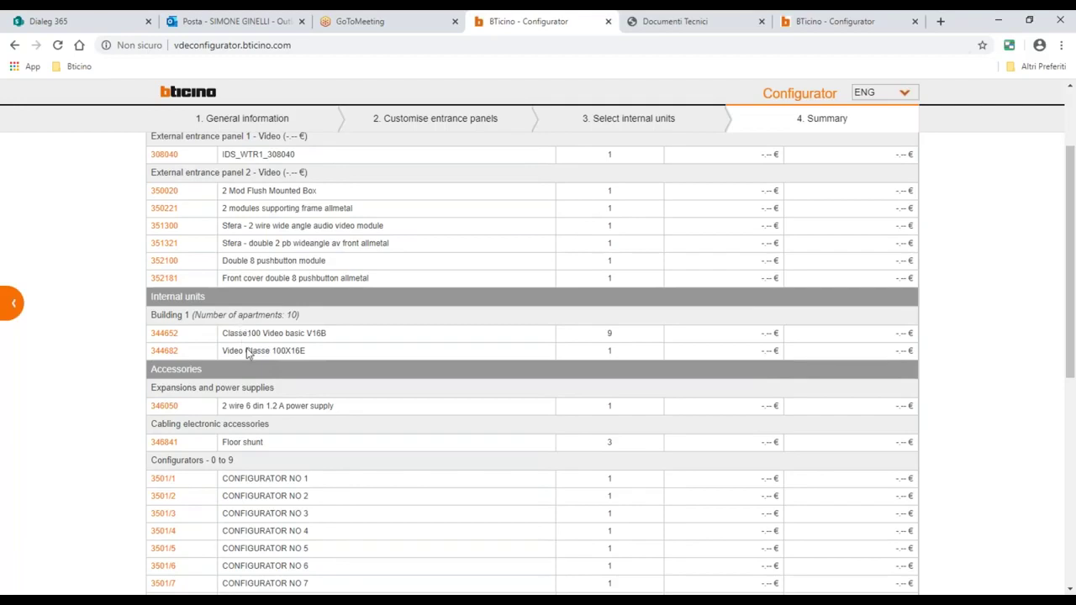
scroll(281, 414, down, 1)
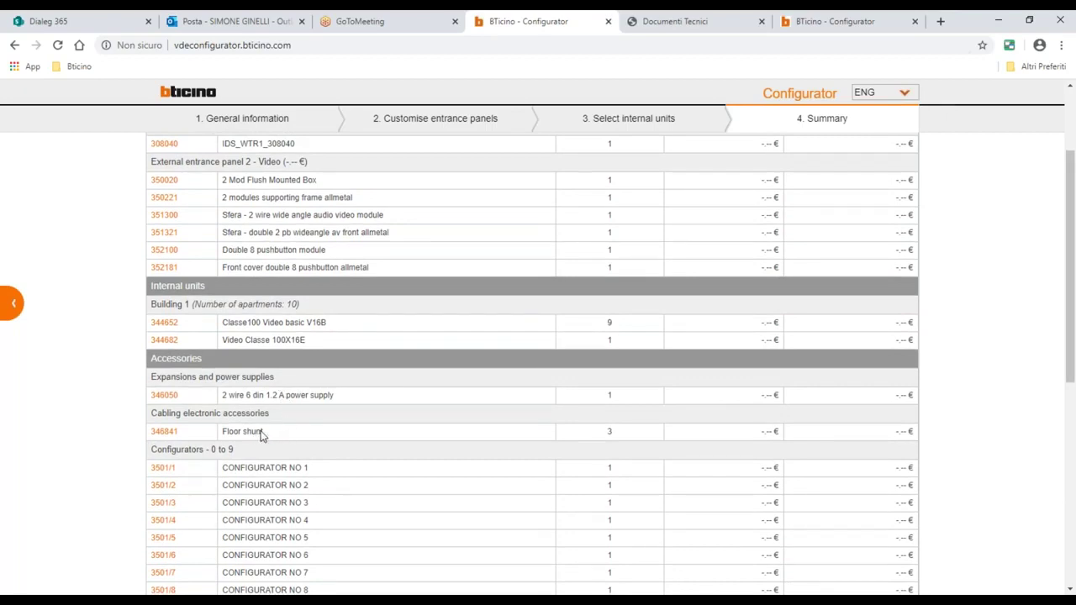
scroll(262, 432, down, 2)
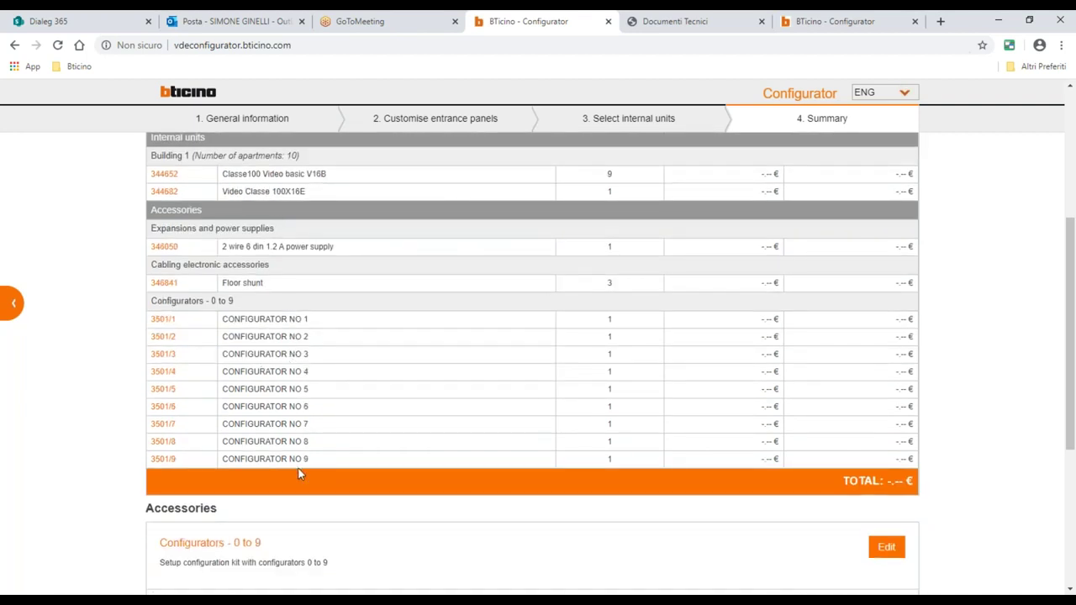
scroll(298, 475, down, 3)
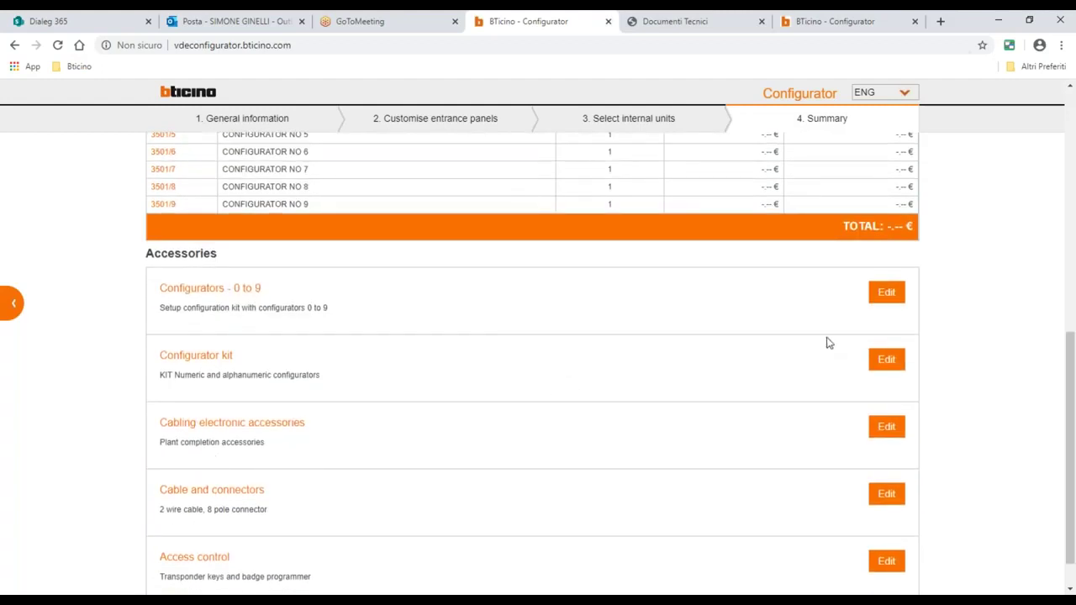
Review the Configurators 0–9 quantities and add one 3501K configurator kit.
click(885, 296)
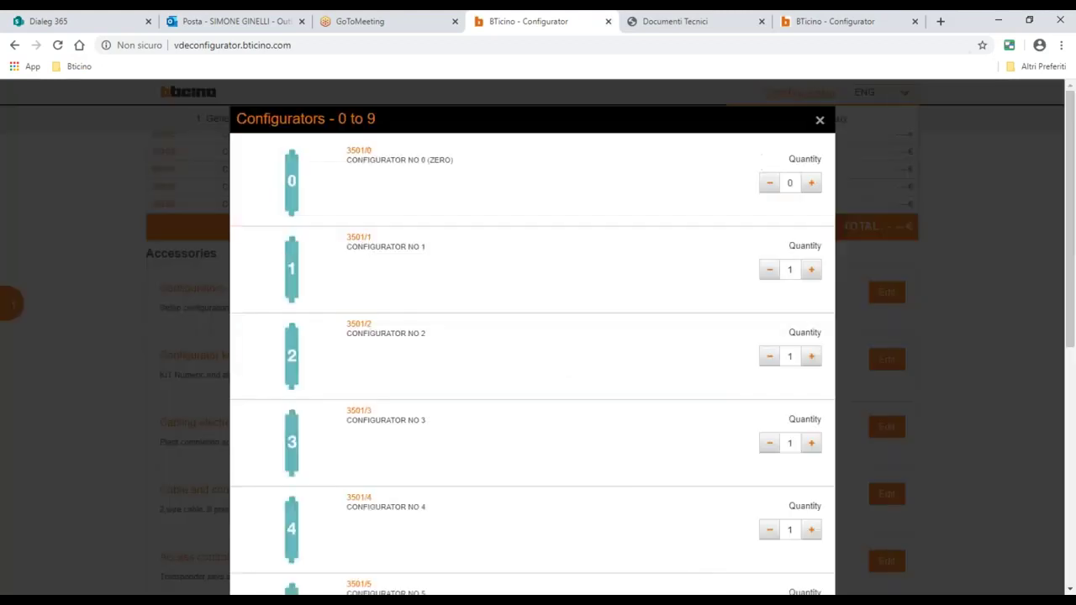
scroll(422, 345, down, 6)
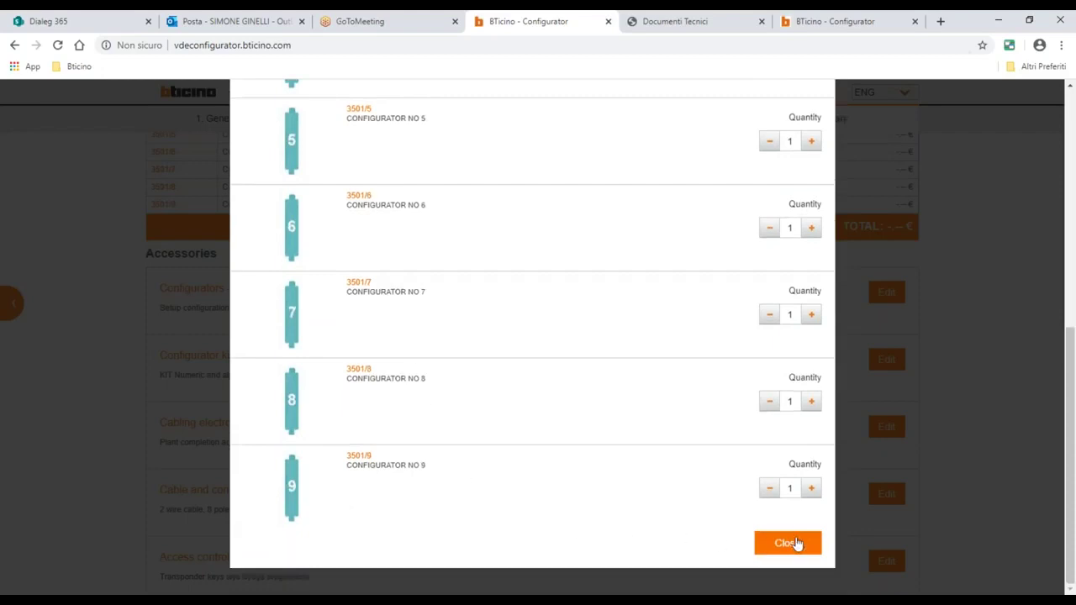
click(790, 543)
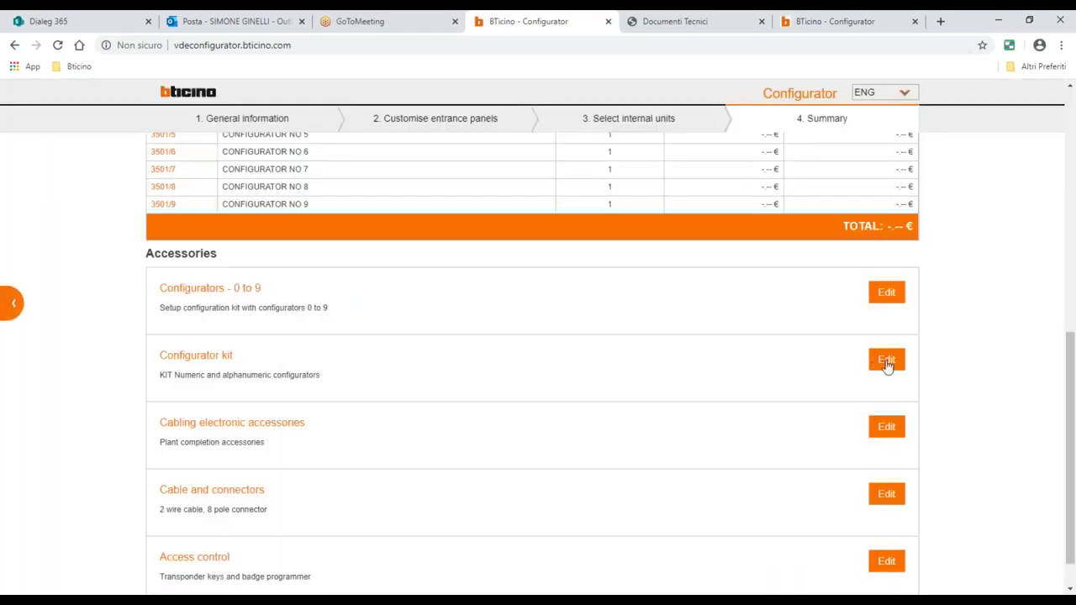
click(884, 363)
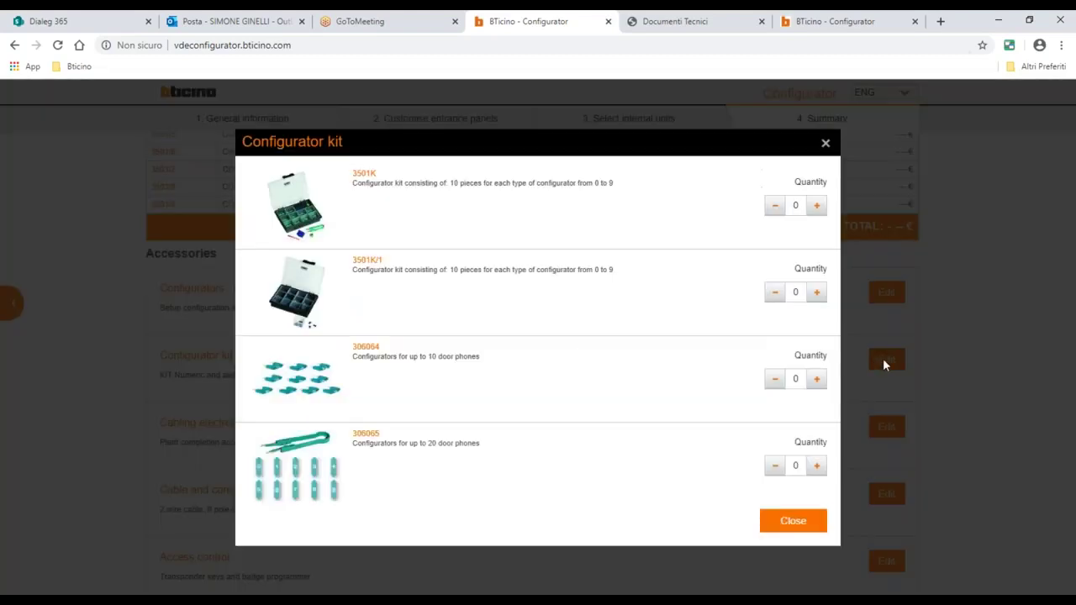
click(817, 210)
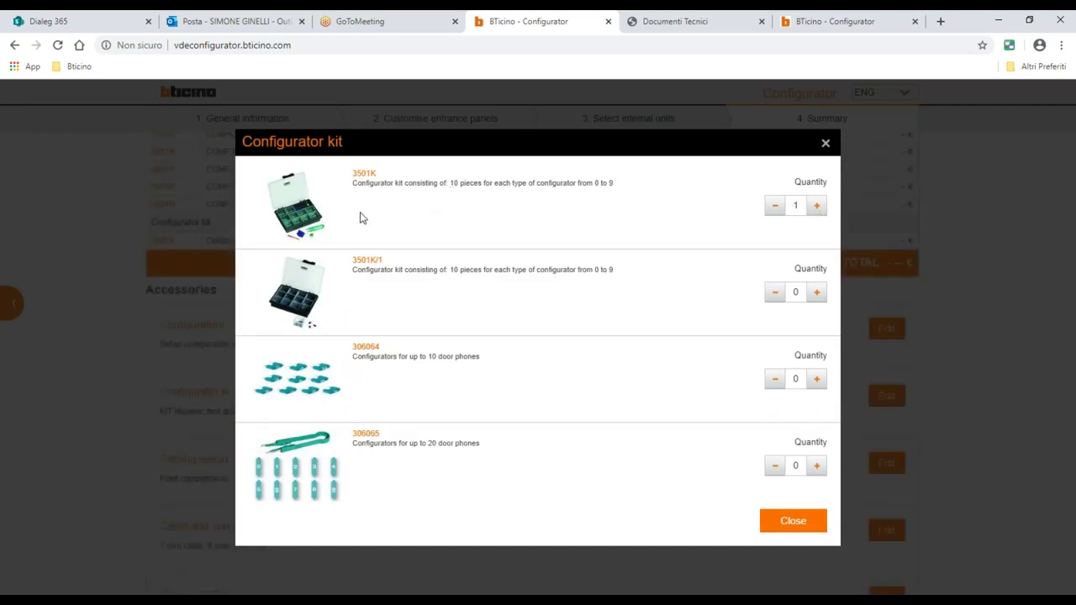
click(794, 521)
Look through the cabling electronic accessories without changing anything.
scroll(298, 442, down, 1)
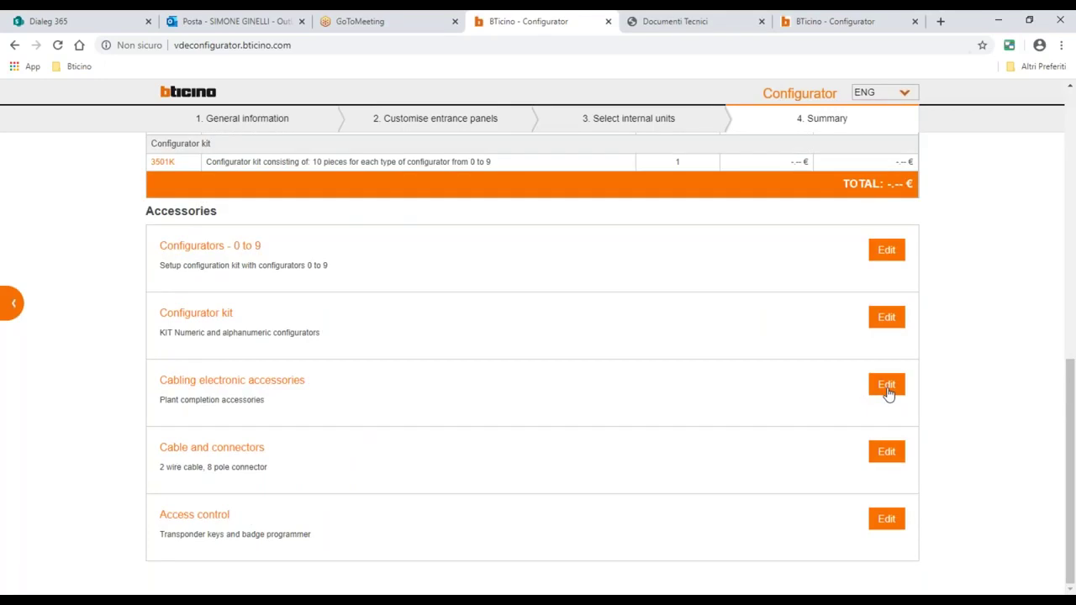
click(886, 387)
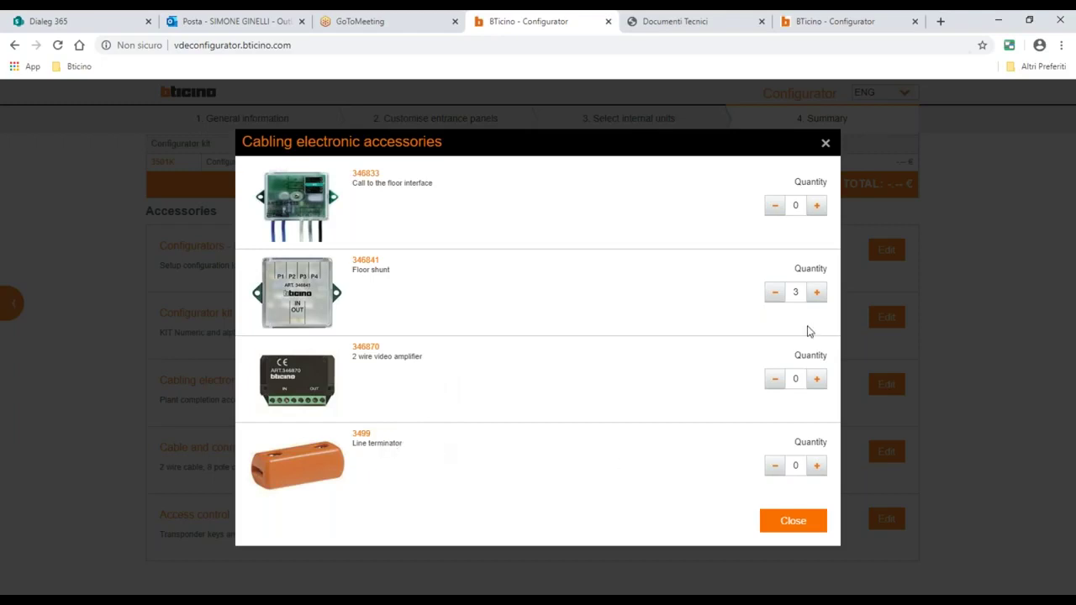
click(825, 146)
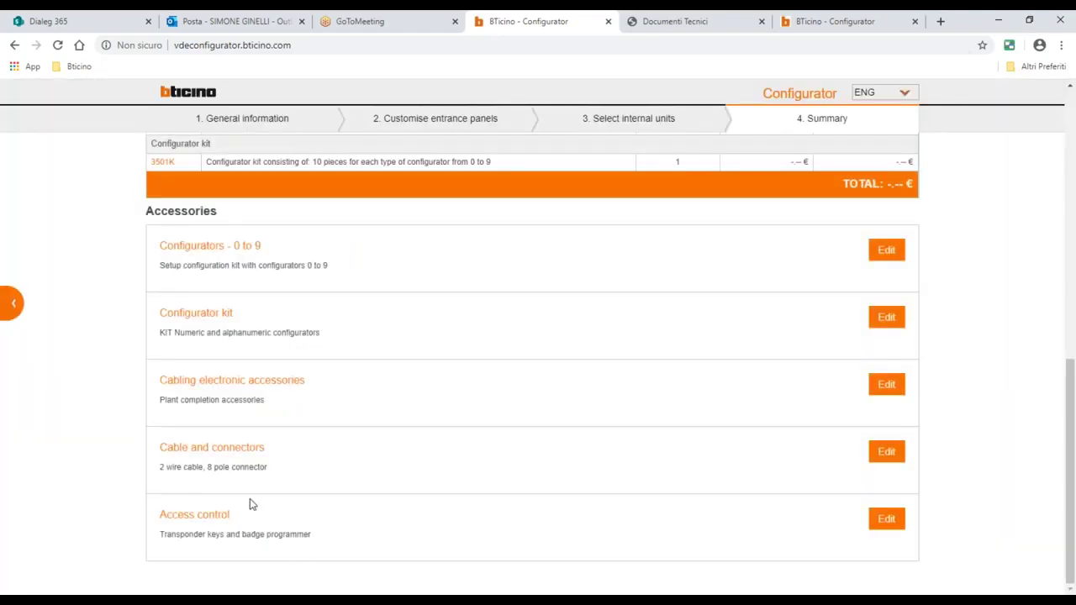
Add one Specific BUS/SCS cable from the cable and connectors options.
click(886, 454)
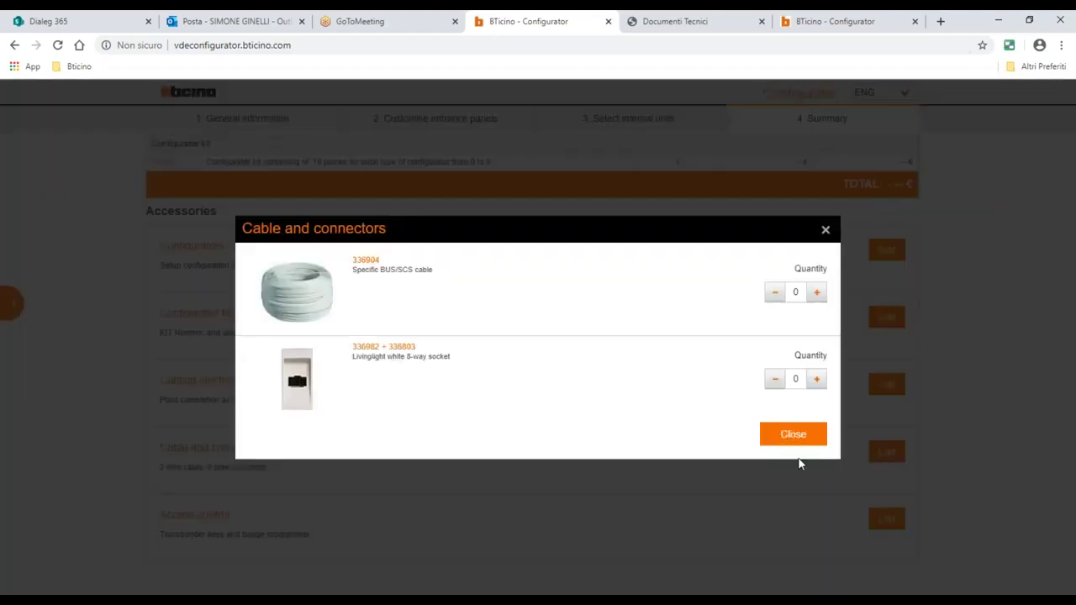
click(816, 292)
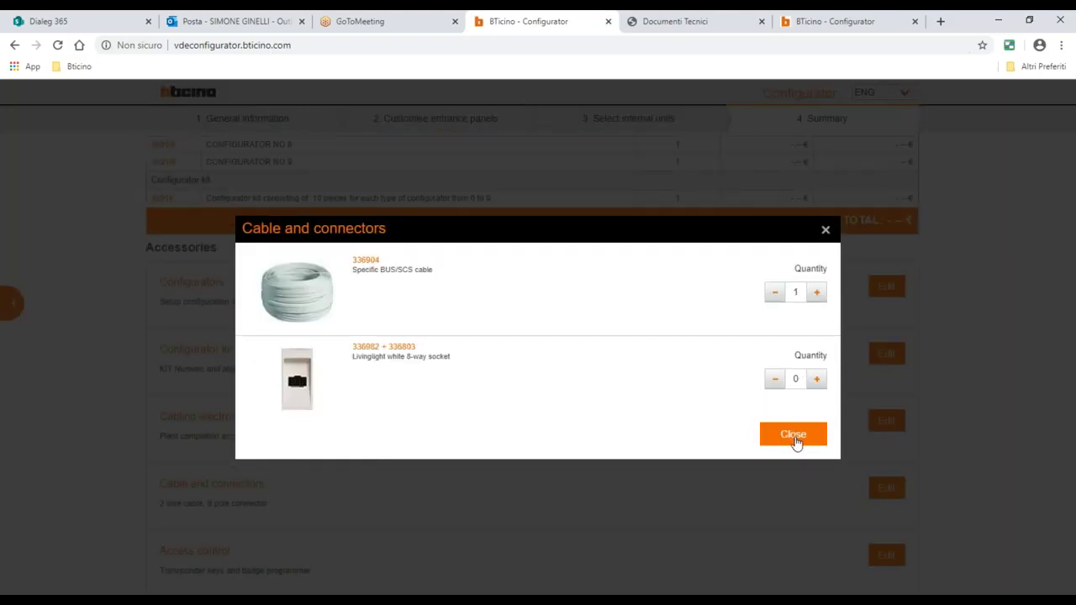
click(793, 434)
Browse the access control transponder keys without adding any, then return to the Summary's top.
scroll(350, 504, down, 1)
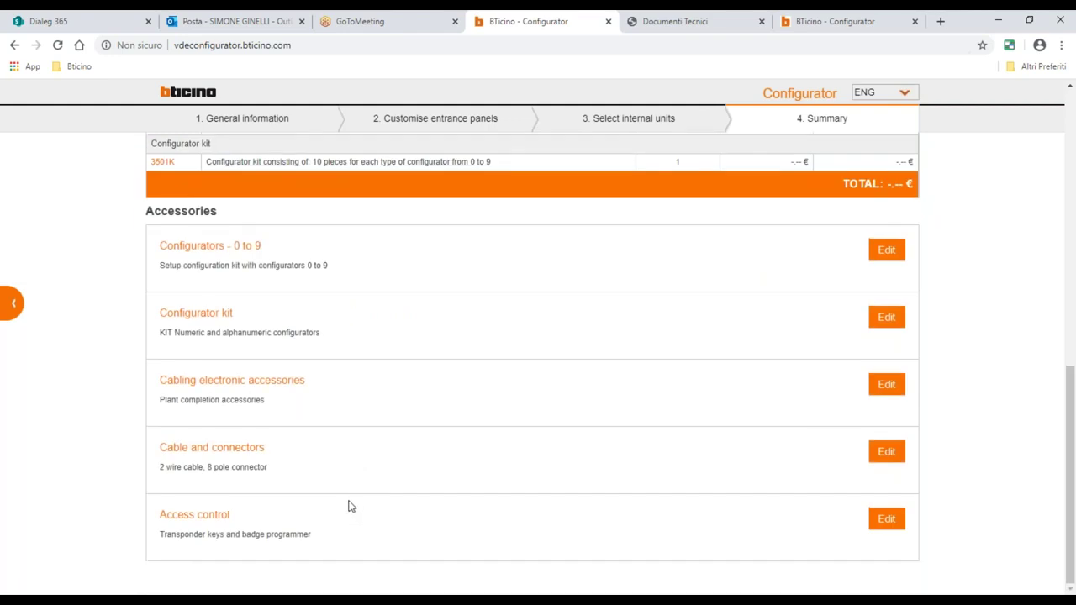
click(884, 521)
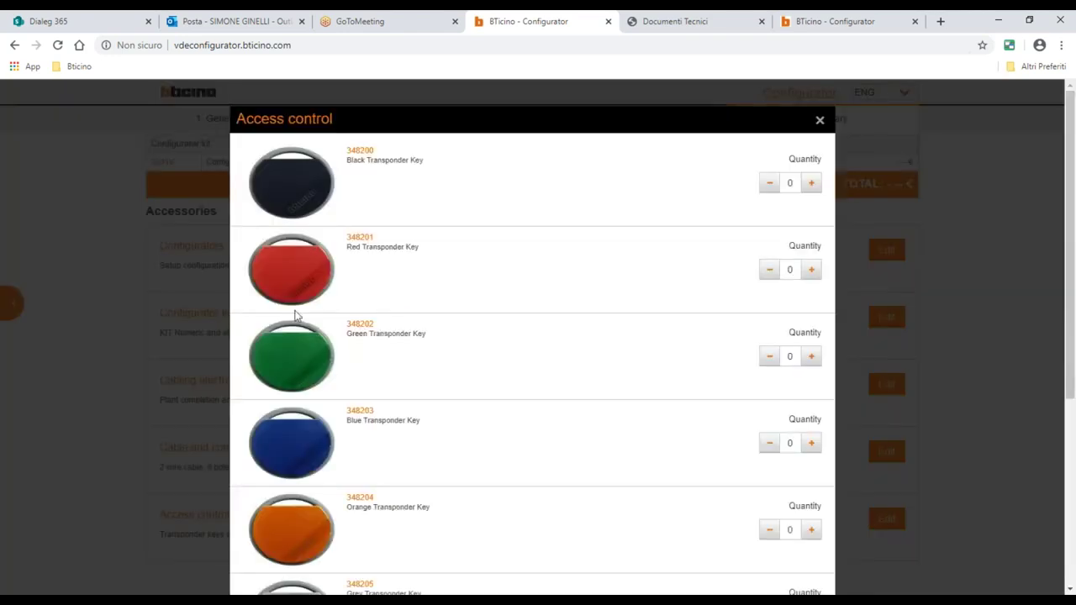
scroll(302, 473, down, 4)
scroll(303, 473, up, 4)
scroll(424, 499, down, 4)
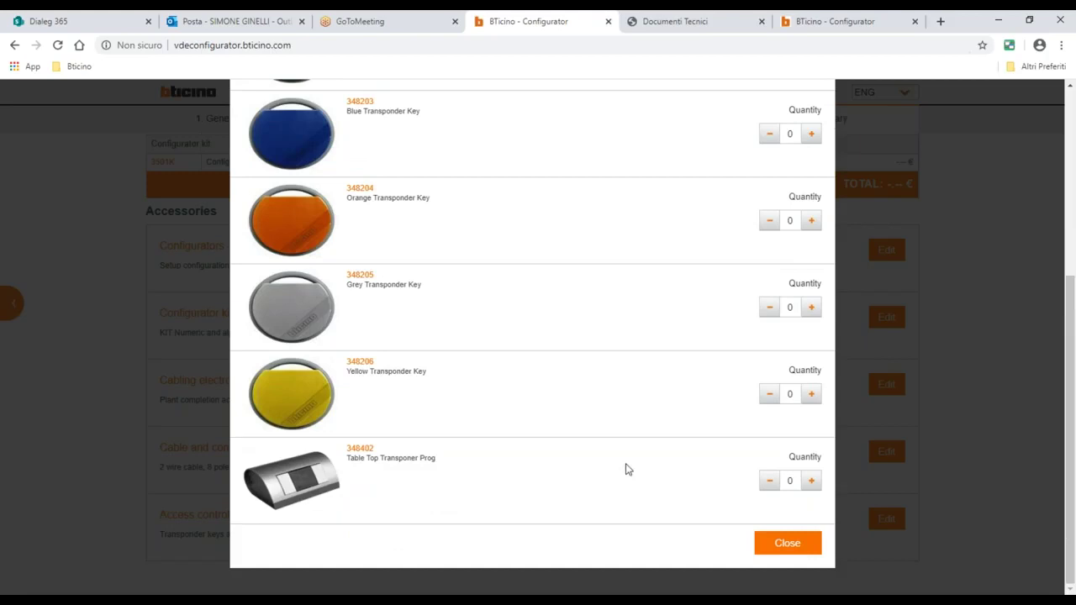
scroll(630, 469, up, 4)
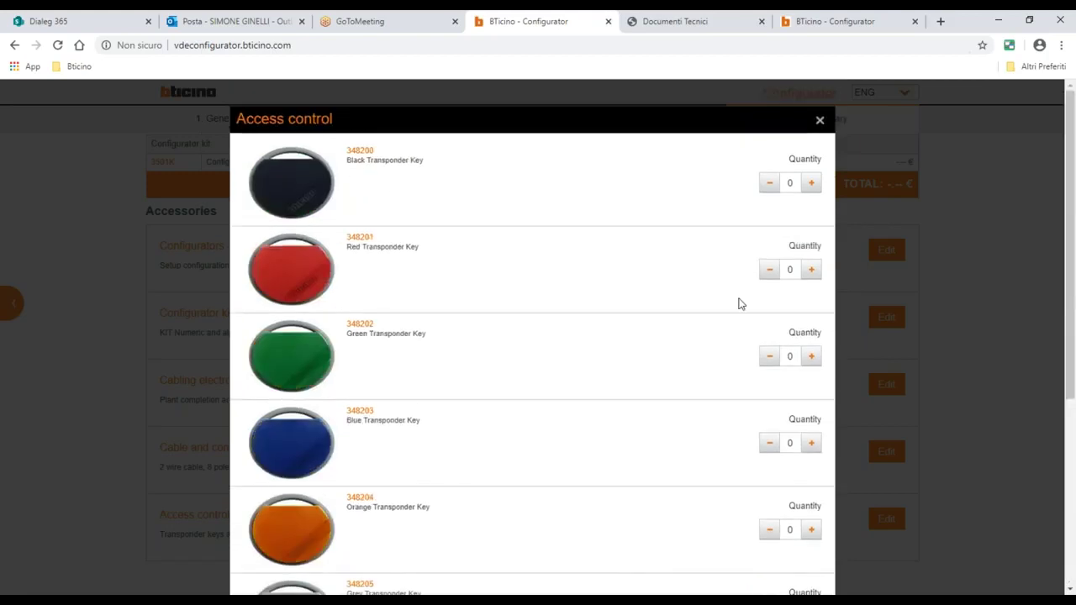
click(820, 120)
scroll(538, 409, up, 6)
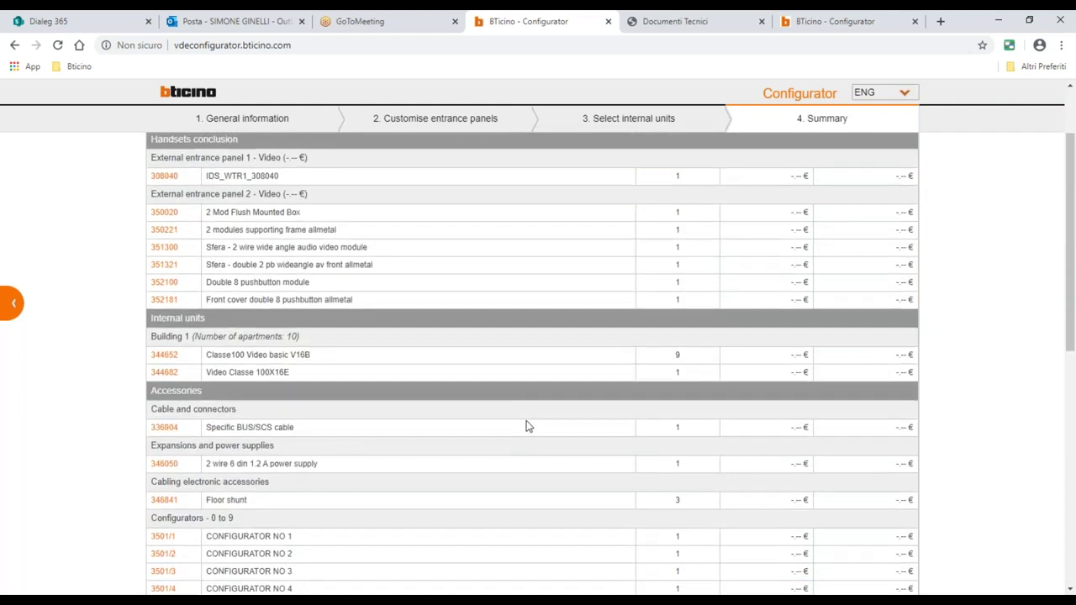
scroll(528, 426, up, 2)
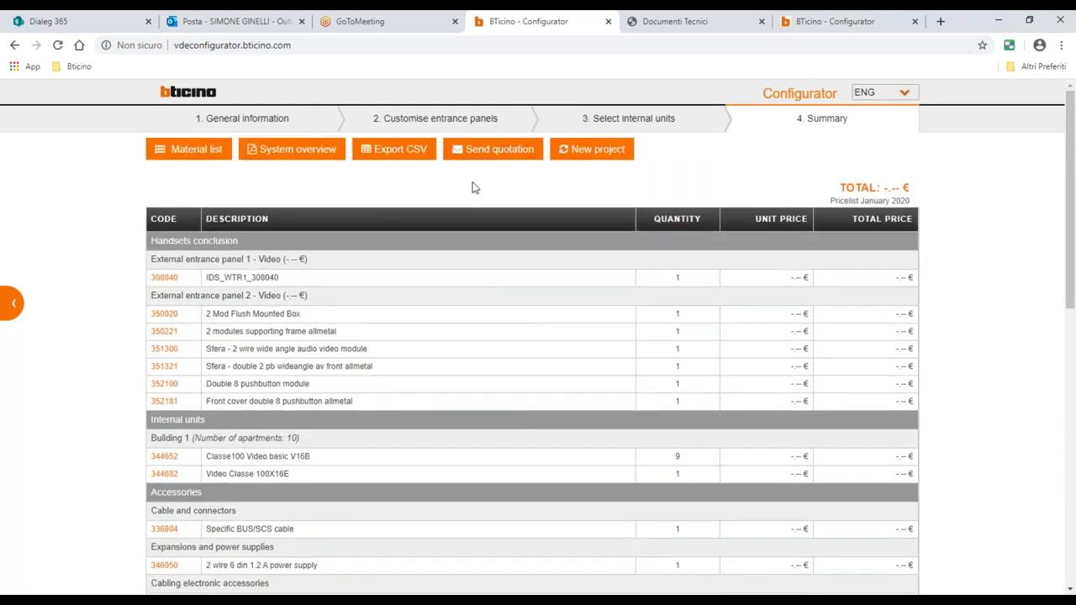
scroll(486, 445, down, 8)
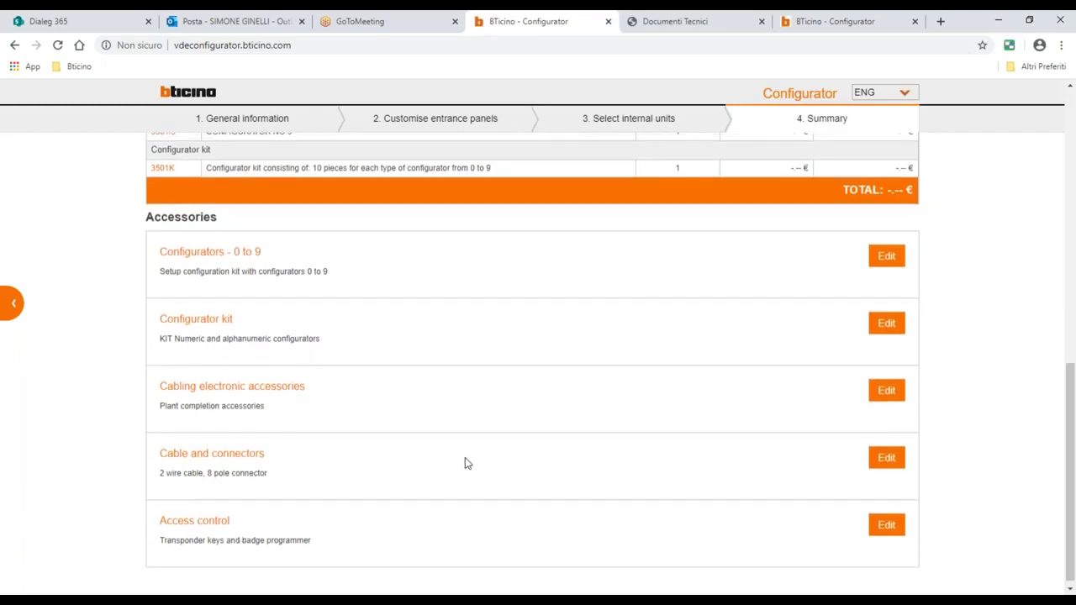
scroll(460, 445, up, 10)
scroll(456, 439, up, 1)
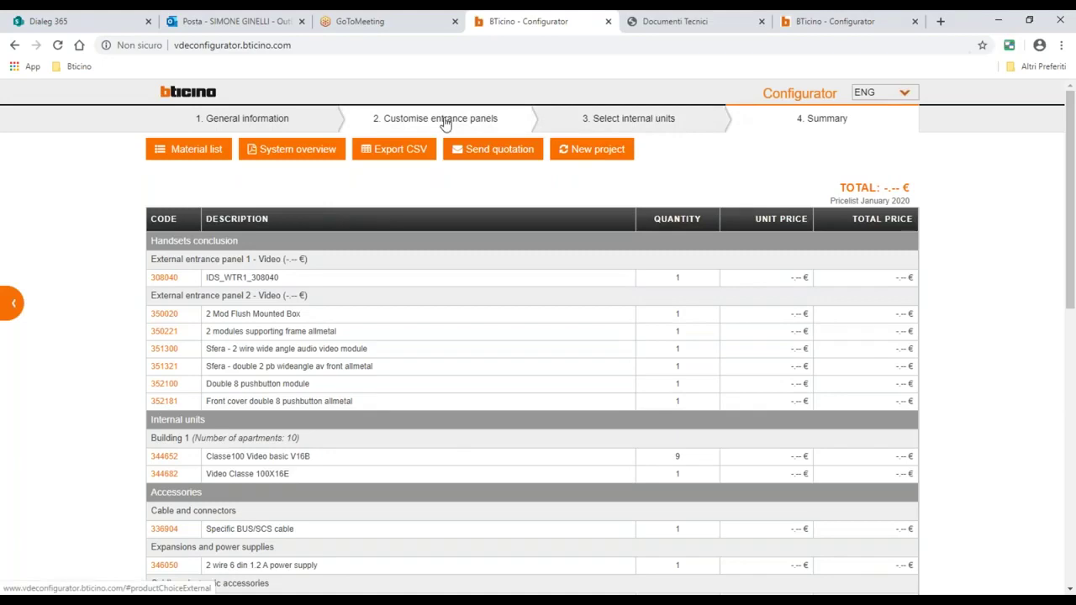
Give entrance panel 2 the Digital call with graphic display function module.
click(446, 123)
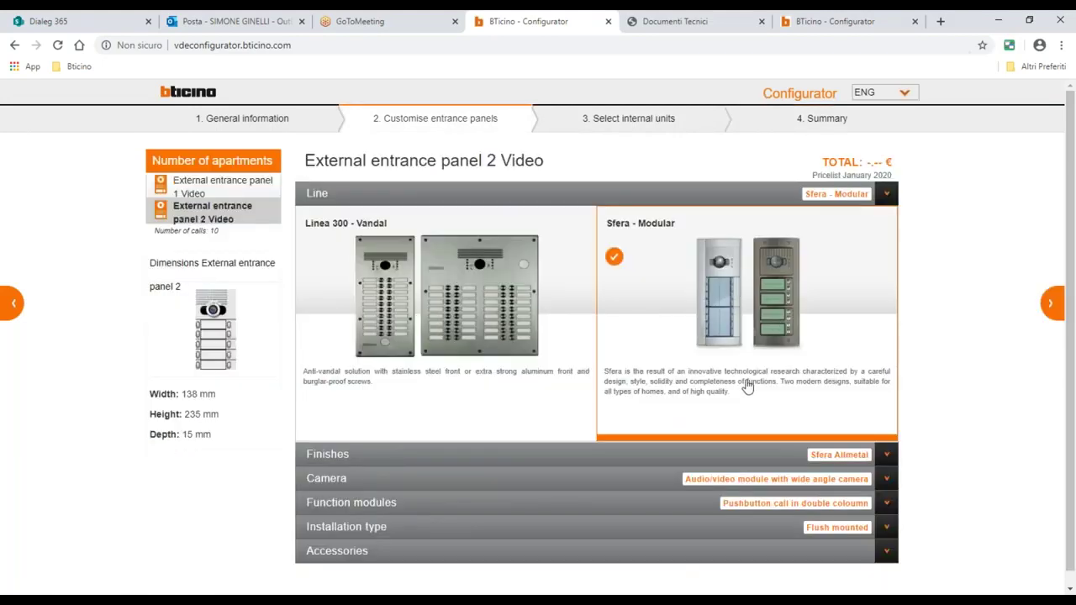
click(886, 507)
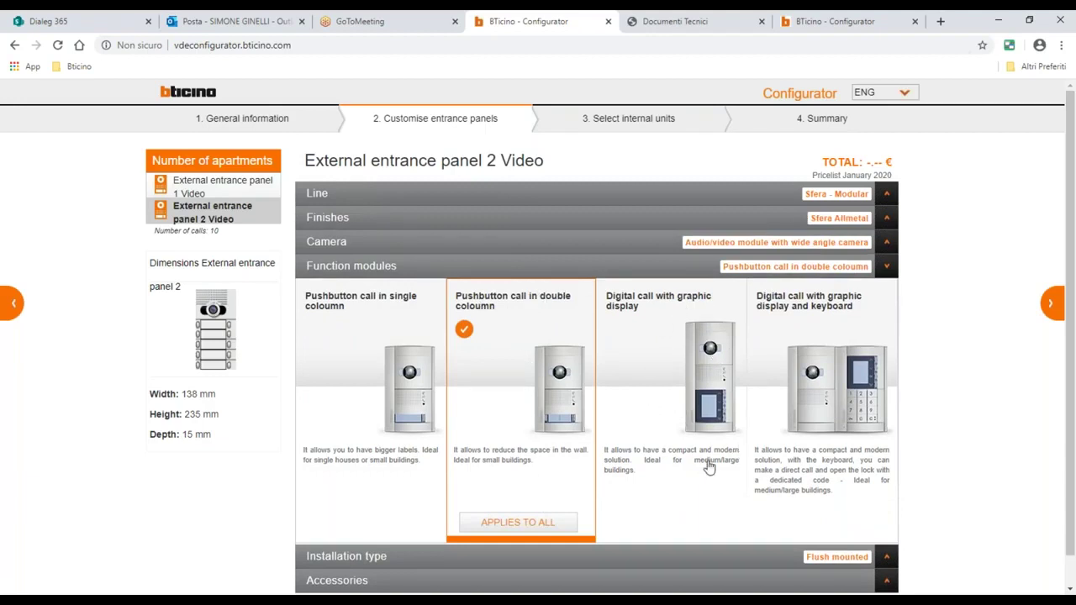
click(708, 408)
scroll(809, 516, down, 1)
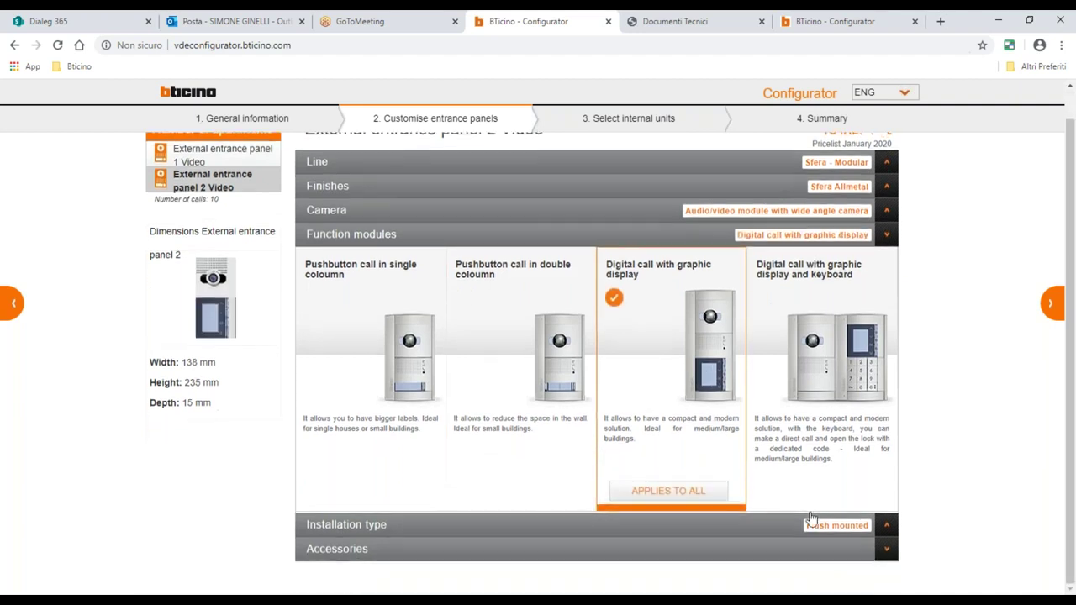
Set the RFID badge reader to Yes for panel 2 and proceed to internal units.
click(891, 526)
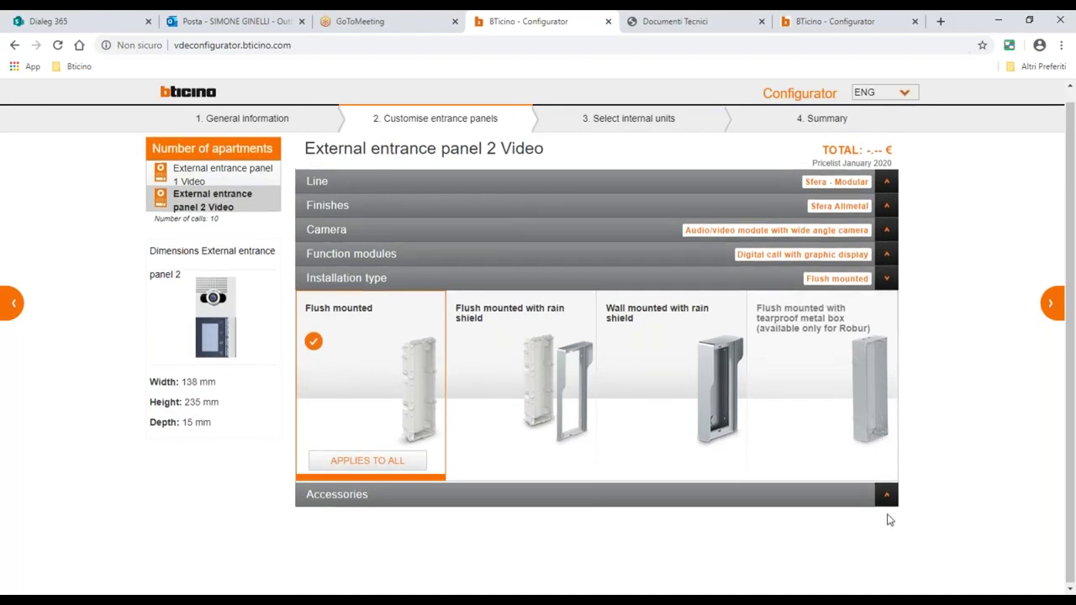
click(886, 494)
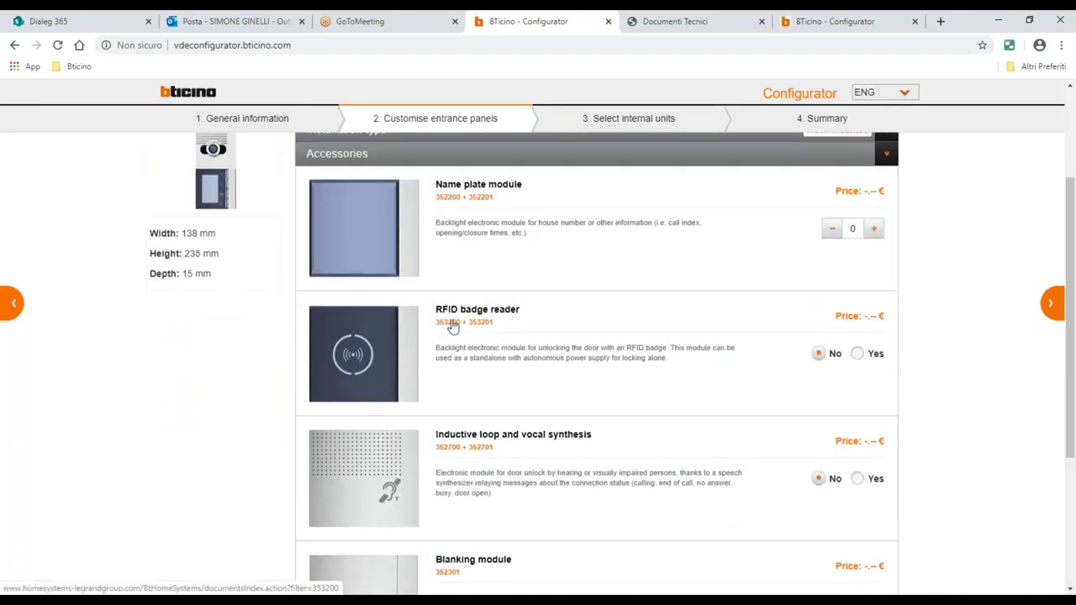
click(858, 354)
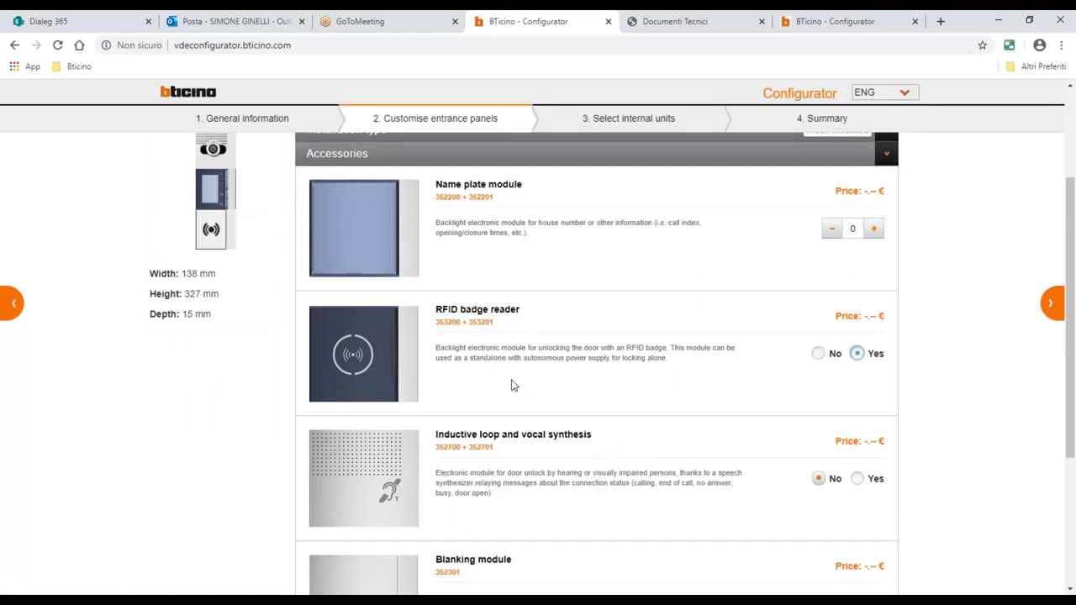
scroll(511, 384, down, 3)
scroll(821, 436, up, 1)
scroll(821, 436, up, 5)
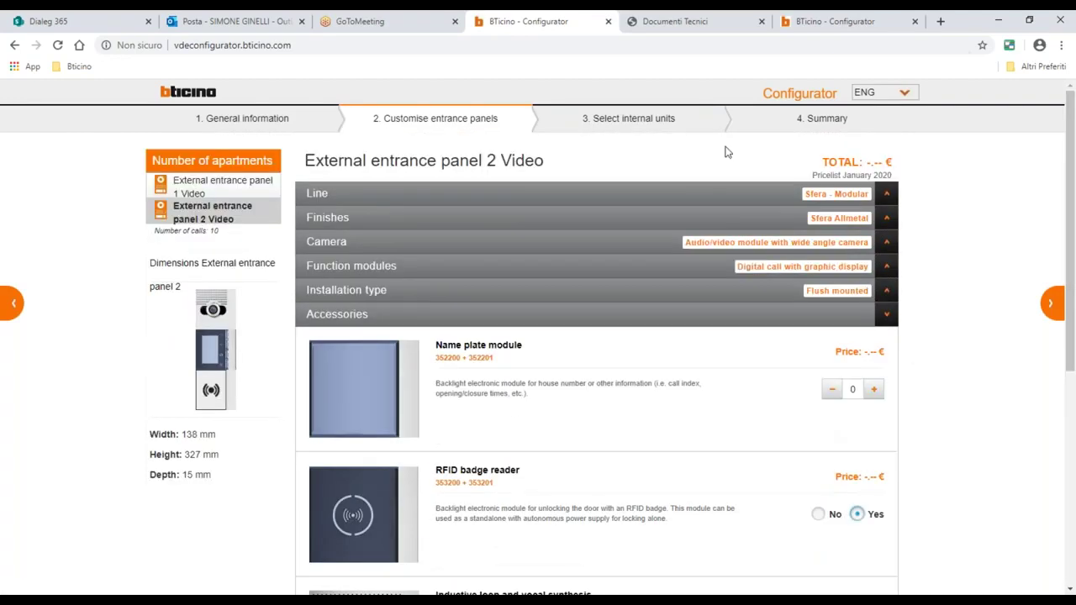
click(1052, 304)
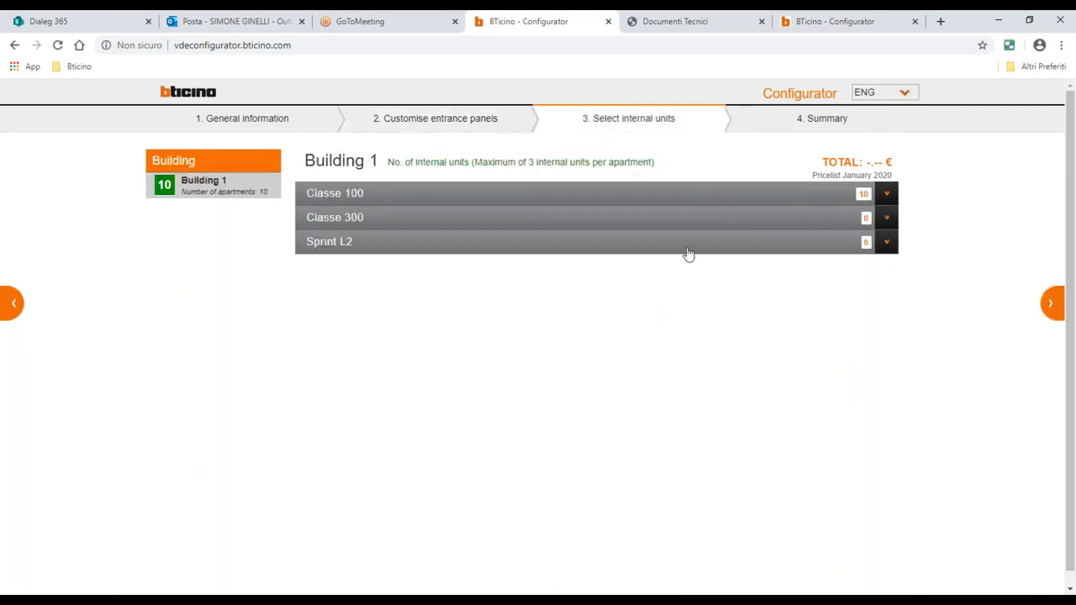
Advance to the Summary and scroll to the Accessories, showing proximity reader 353200 and display module 352500.
click(1053, 307)
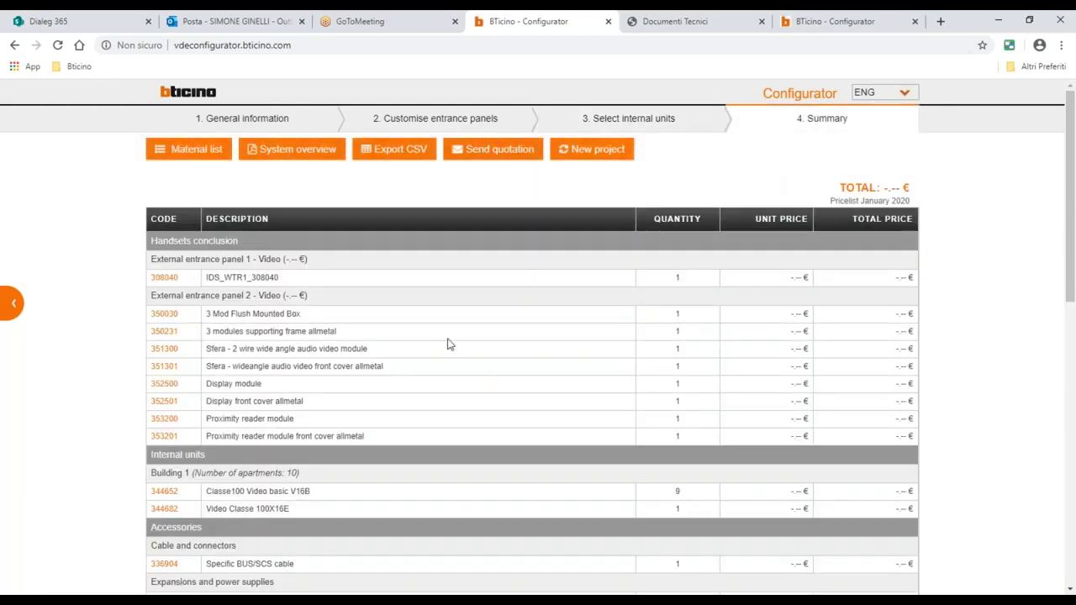
scroll(448, 344, down, 1)
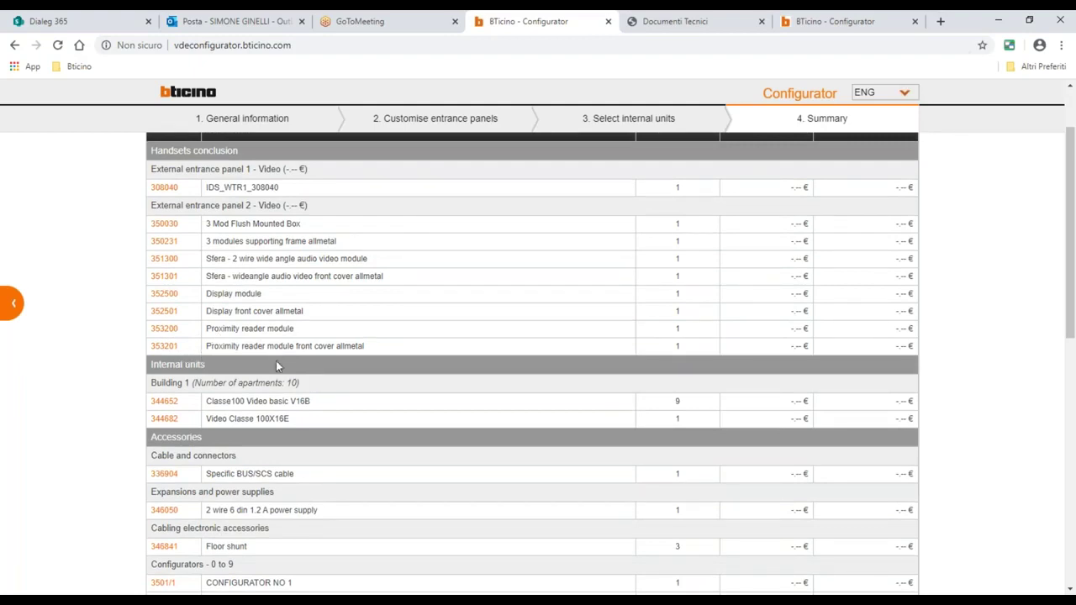
scroll(290, 412, down, 5)
scroll(715, 307, down, 2)
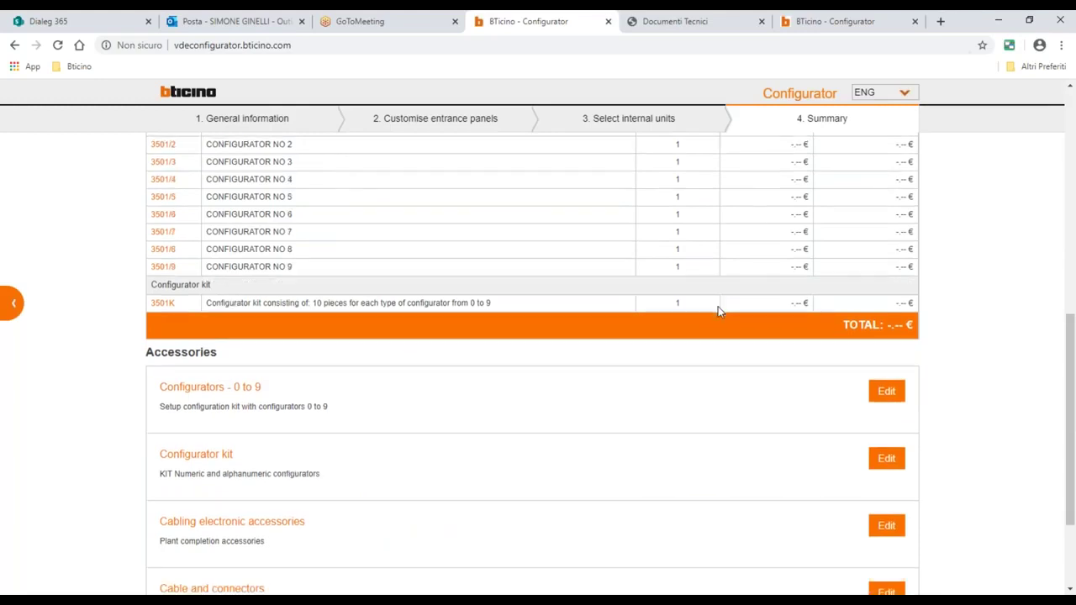
Set the access control transponder keys to 3 black (348200), 1 red (348201) and 2 grey (348205).
click(885, 519)
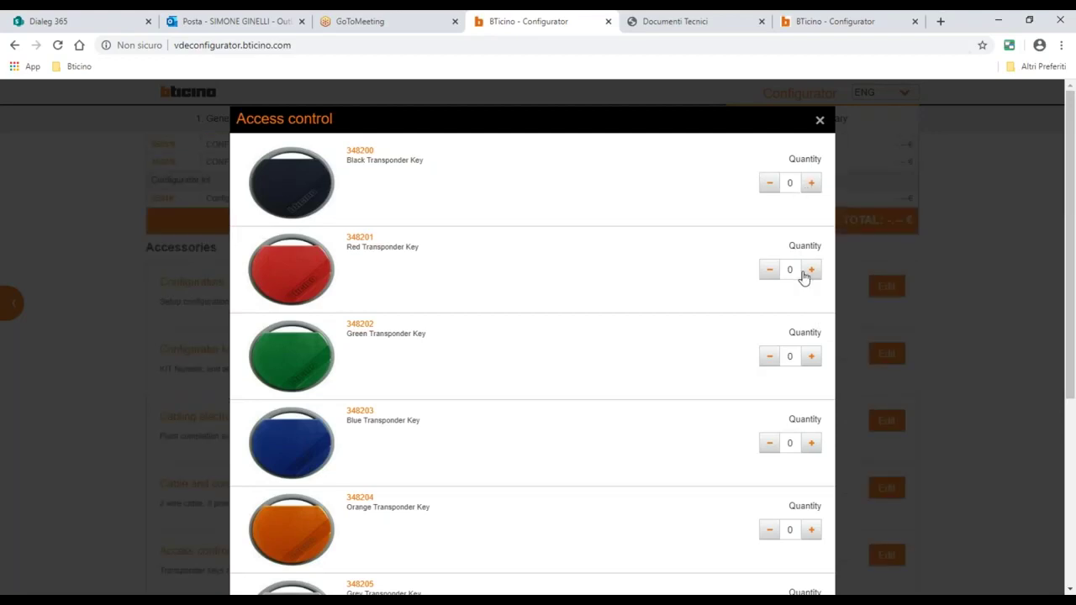
scroll(802, 379, down, 3)
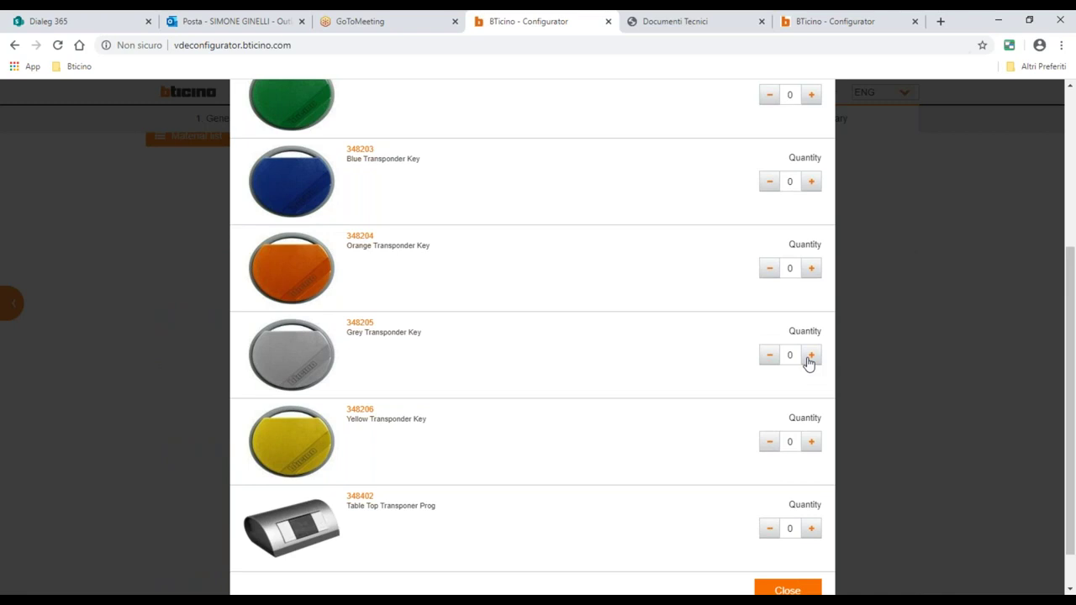
scroll(812, 430, up, 1)
scroll(768, 372, down, 1)
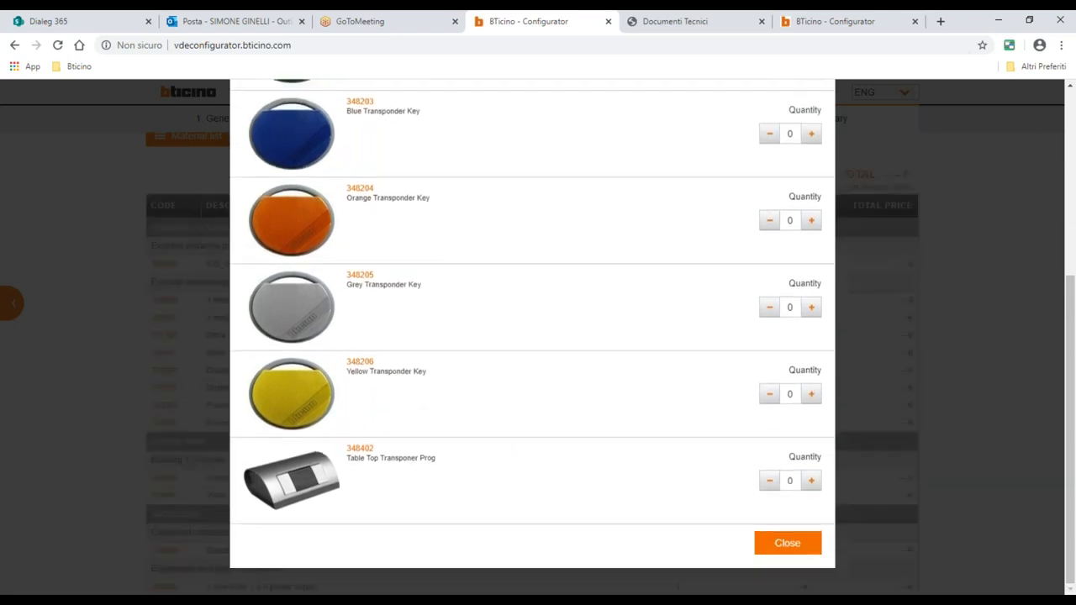
click(788, 543)
scroll(789, 405, down, 10)
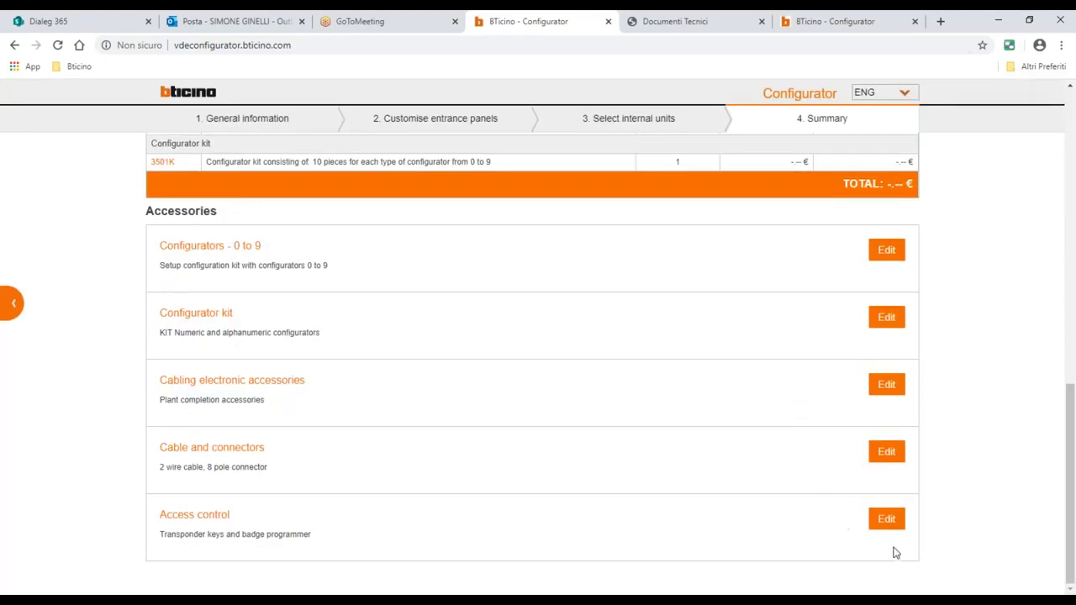
click(886, 518)
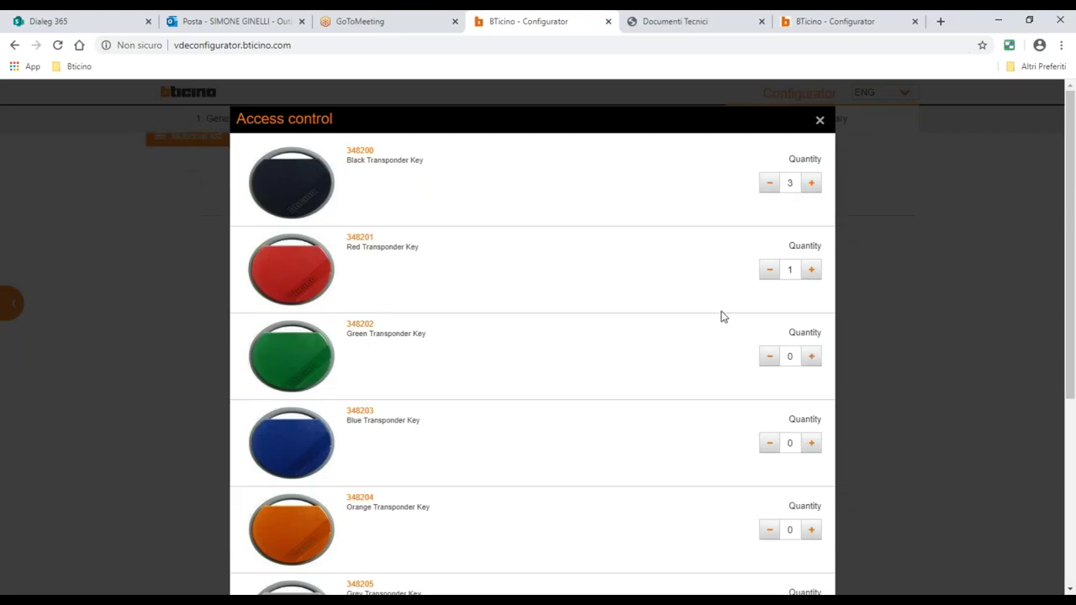
scroll(684, 348, down, 5)
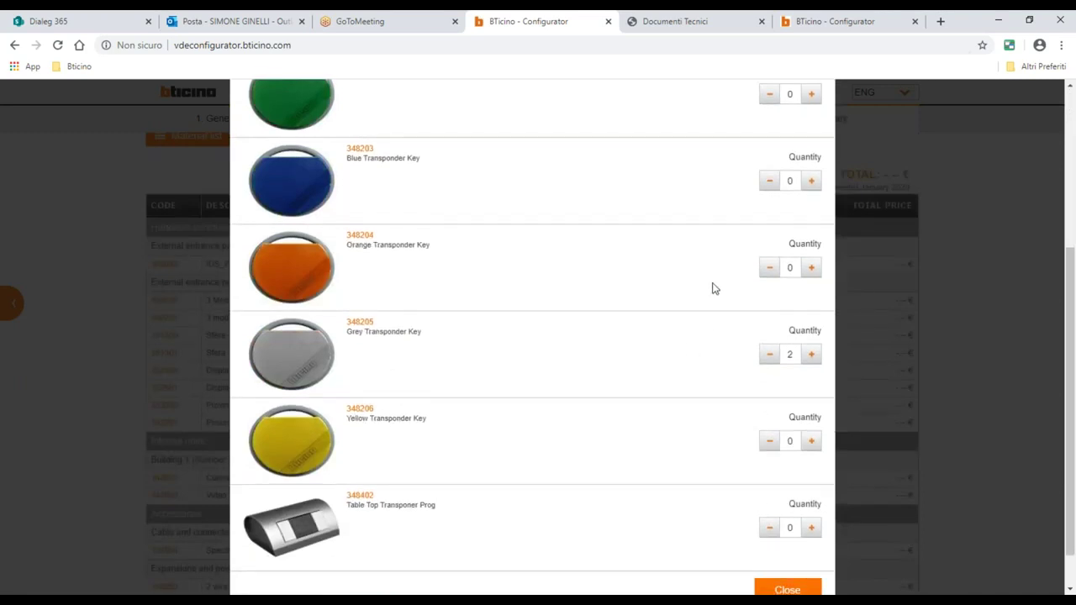
scroll(752, 244, down, 1)
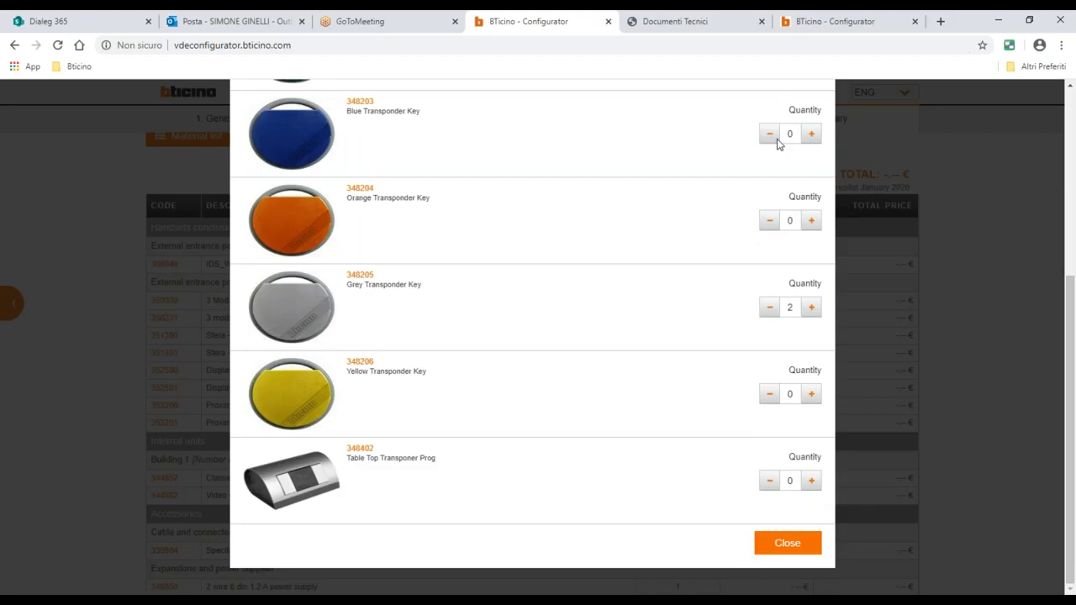
click(790, 547)
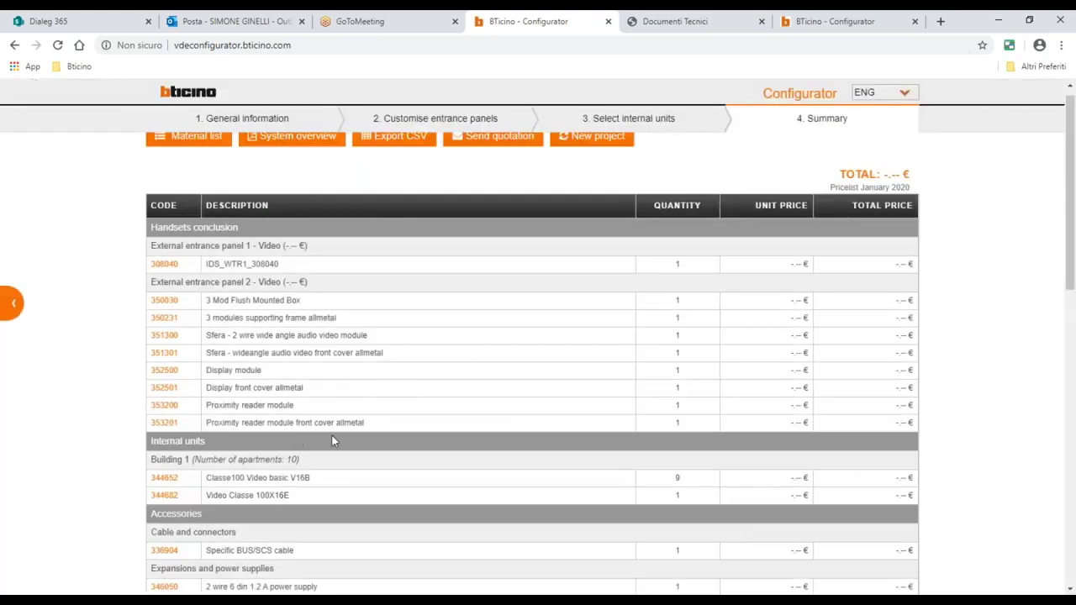
scroll(332, 439, down, 3)
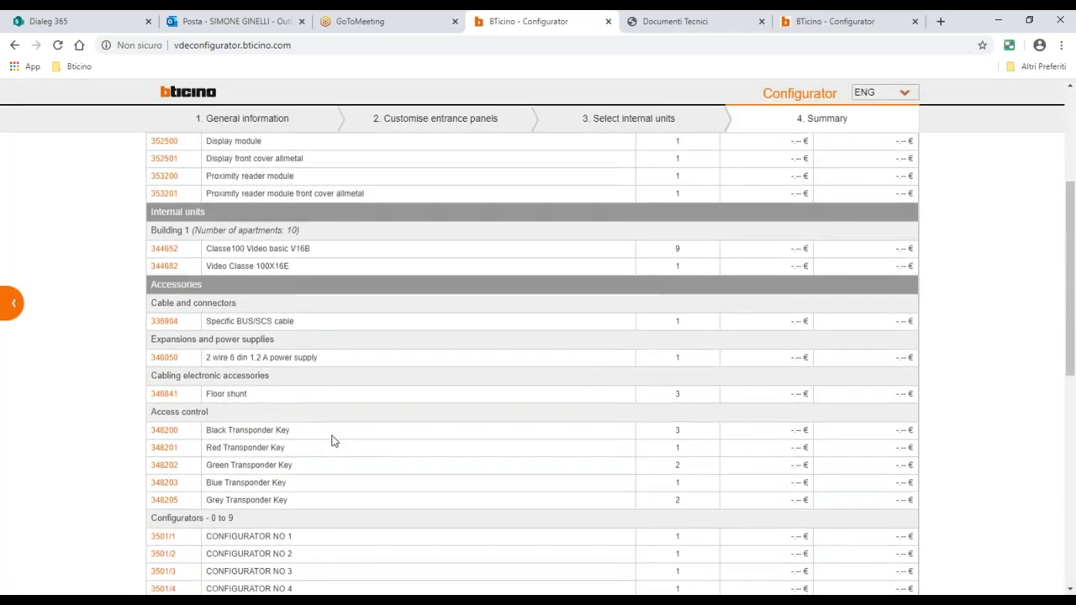
scroll(323, 429, down, 1)
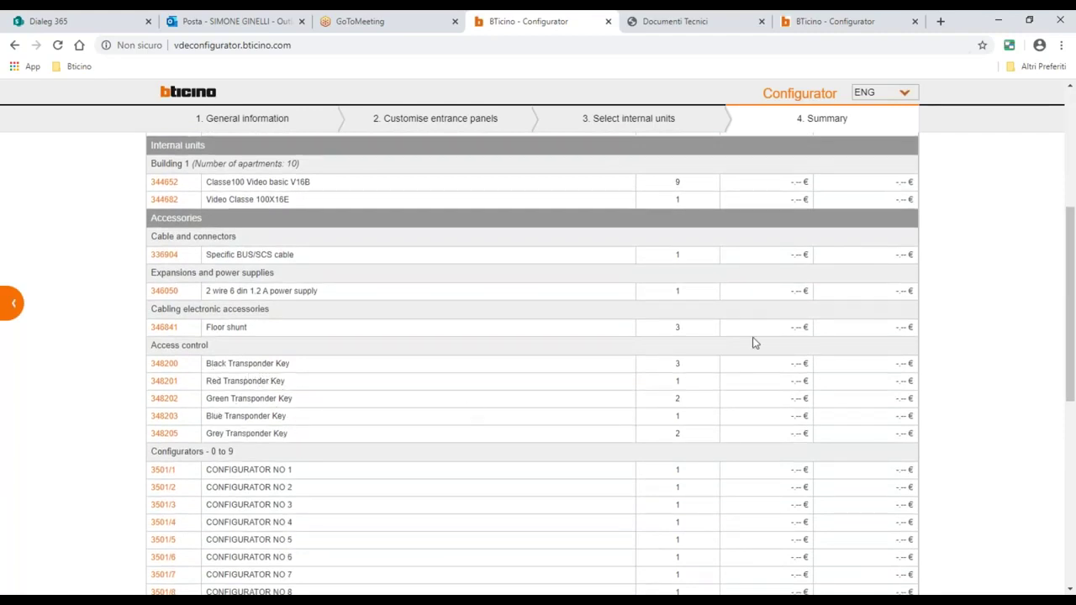
scroll(633, 424, down, 5)
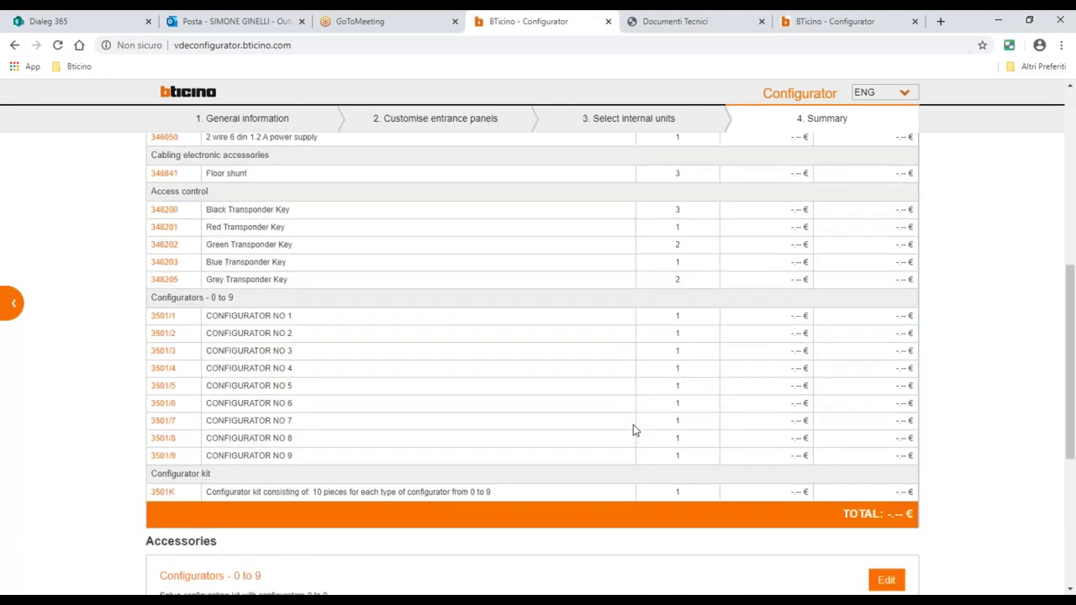
scroll(630, 423, up, 10)
scroll(625, 420, down, 1)
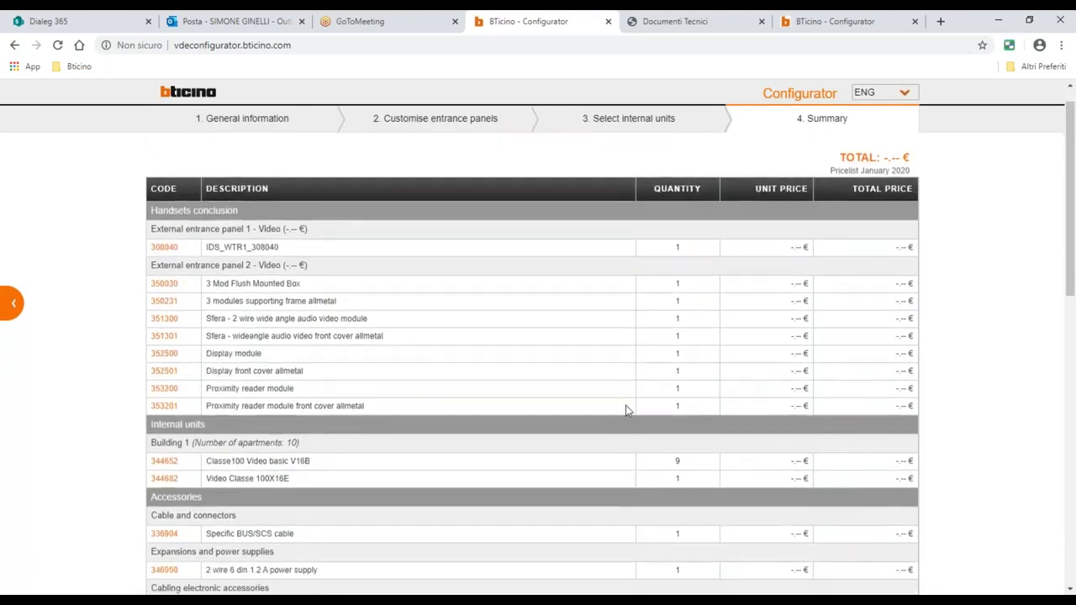
scroll(624, 332, up, 1)
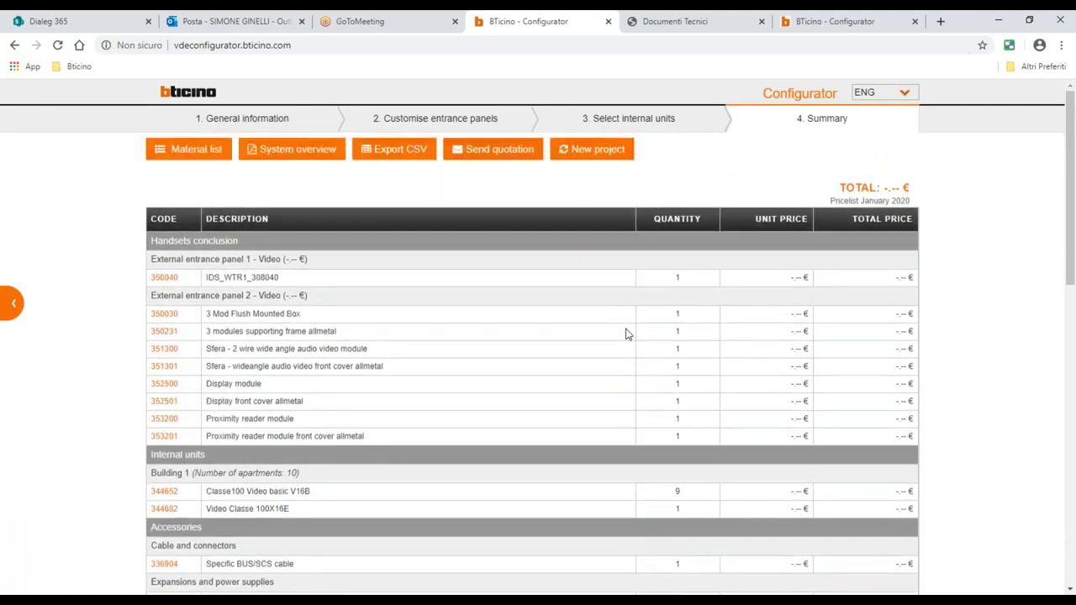
Open the Send quotation form with empty sender, recipients and notes fields.
click(504, 149)
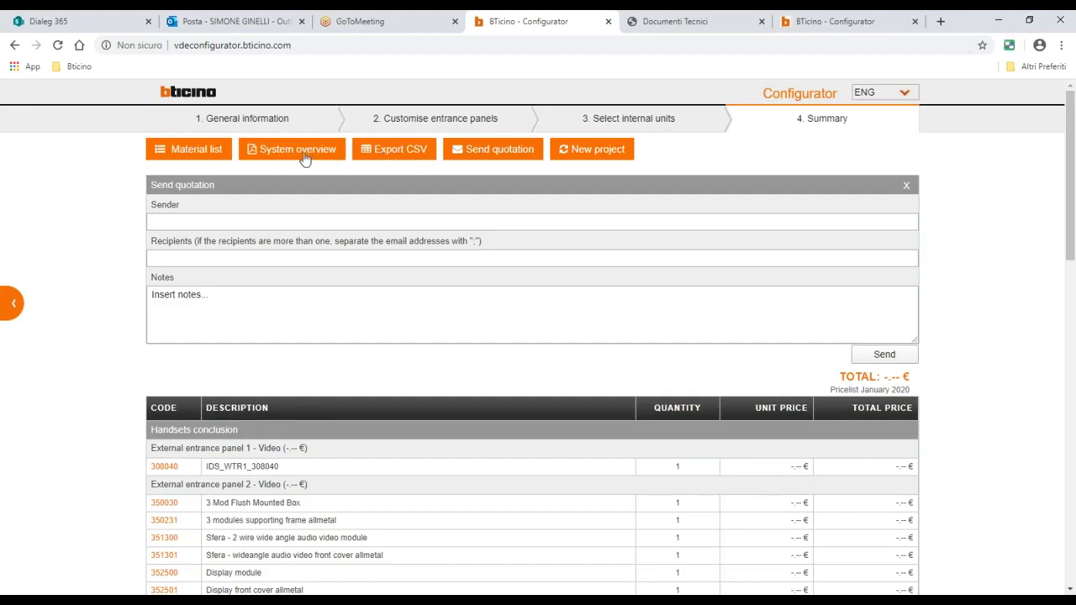
click(198, 151)
scroll(375, 339, down, 2)
scroll(374, 368, down, 2)
scroll(375, 368, down, 5)
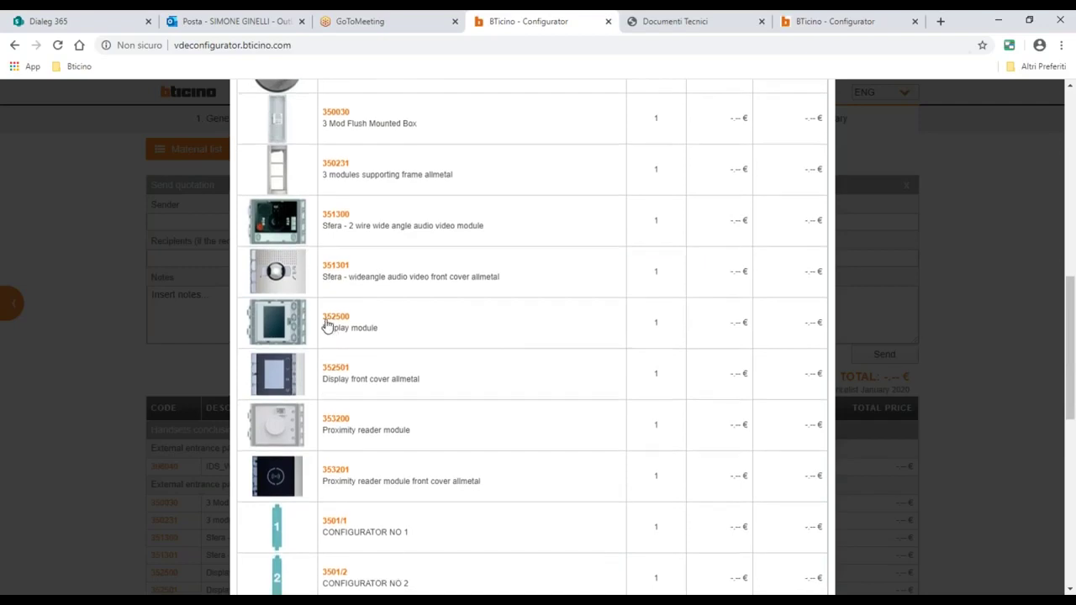
scroll(328, 332, down, 2)
scroll(328, 347, down, 5)
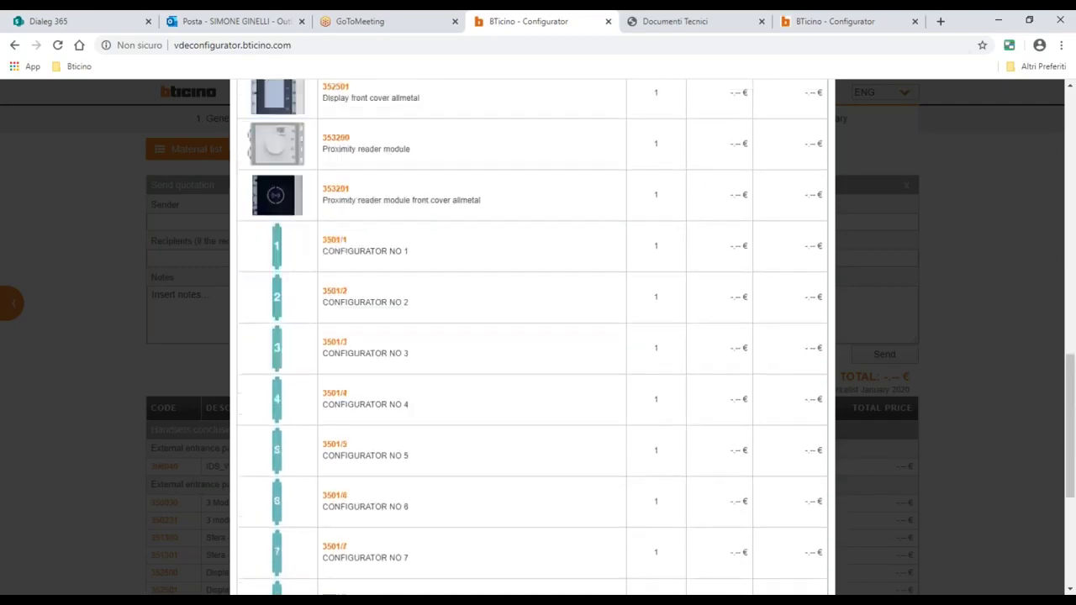
scroll(328, 346, up, 3)
scroll(341, 305, up, 1)
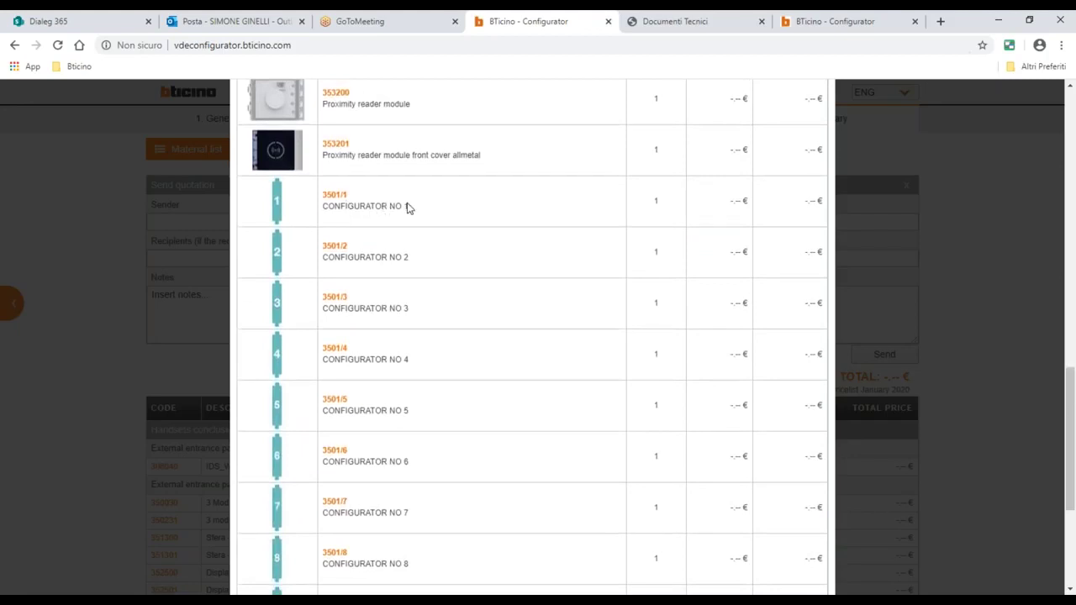
scroll(283, 220, up, 10)
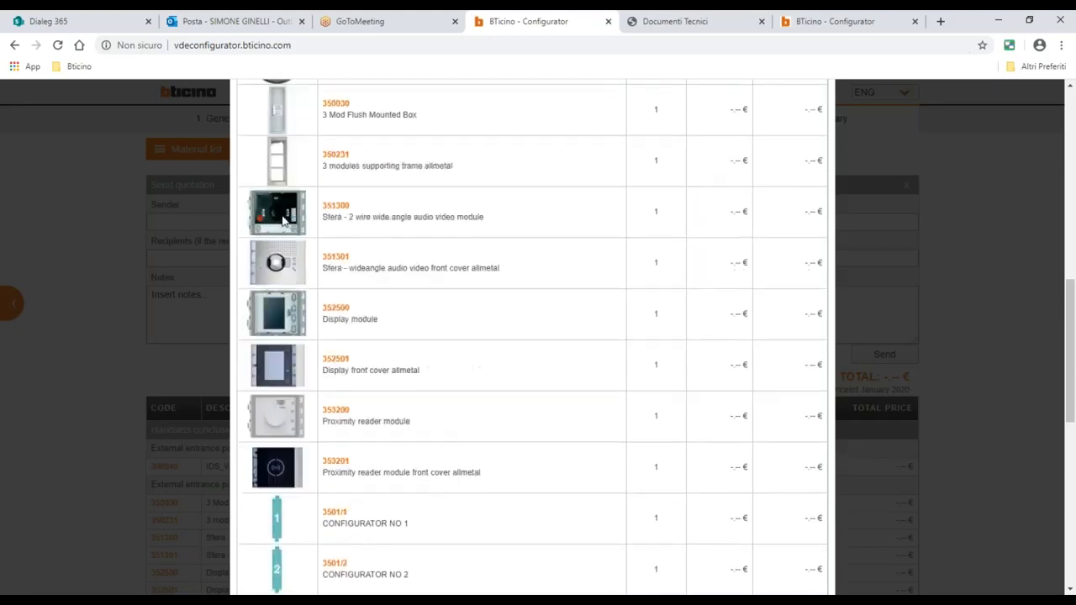
scroll(282, 220, up, 3)
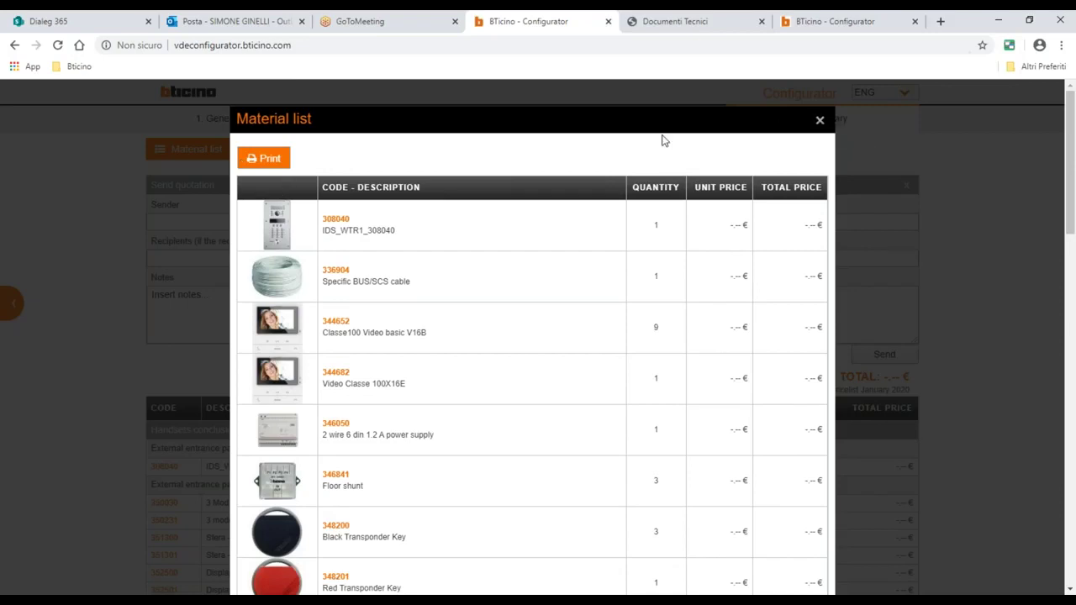
click(820, 124)
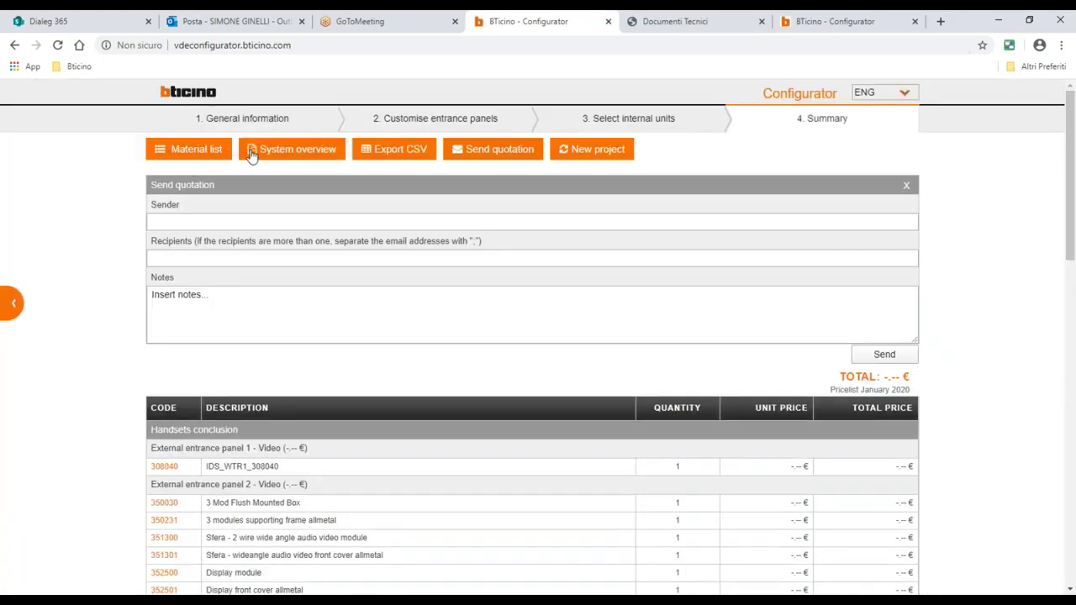
Generate the System overview and open 210420201159243369.pdf in a new tab.
click(322, 156)
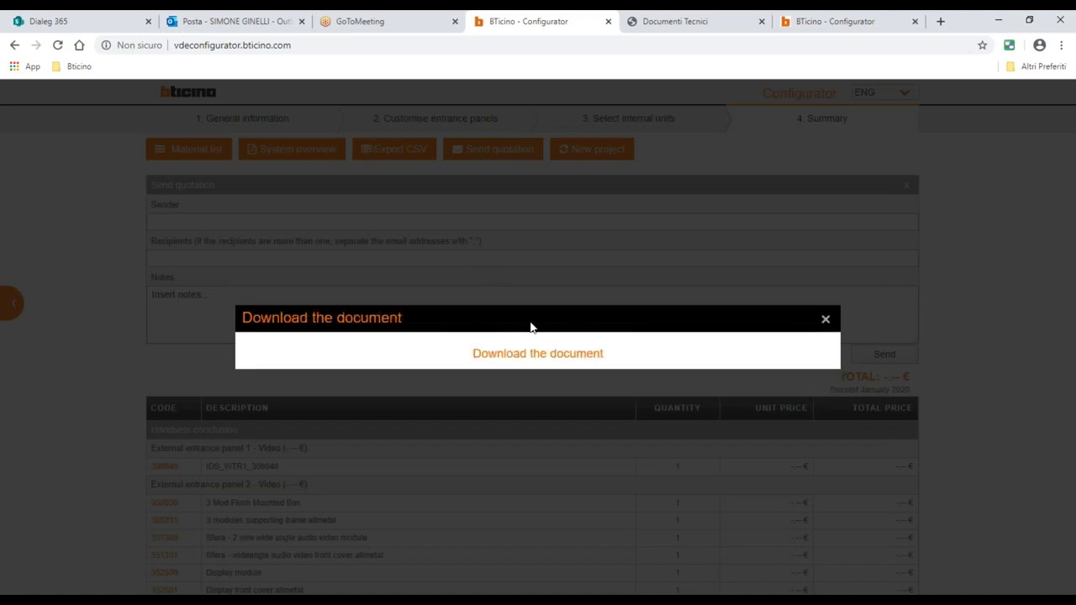
click(532, 357)
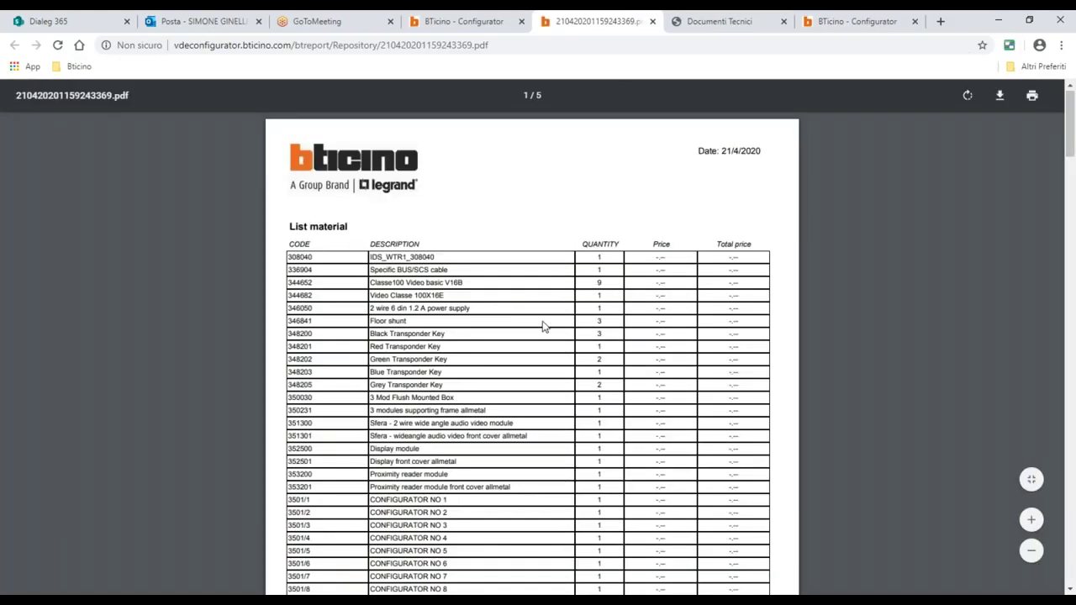
scroll(550, 345, down, 1)
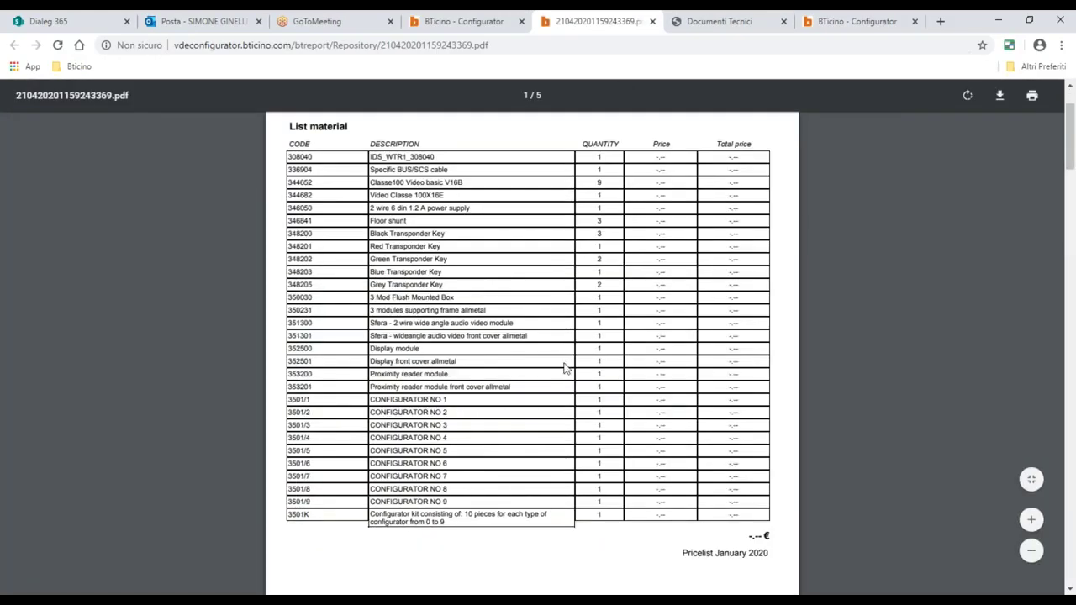
scroll(565, 367, down, 8)
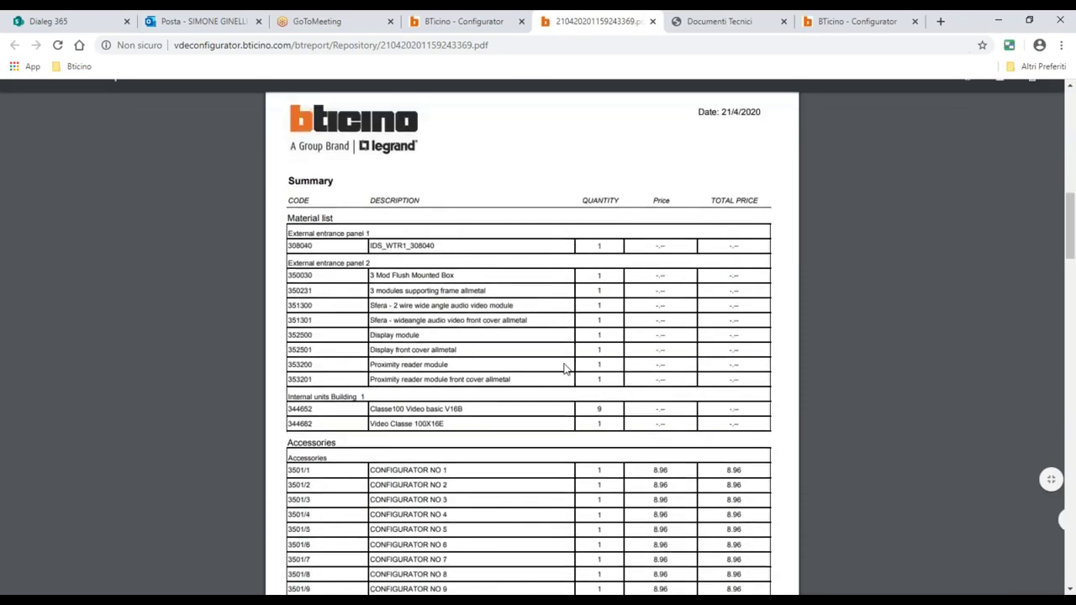
scroll(560, 336, up, 9)
scroll(550, 194, down, 1)
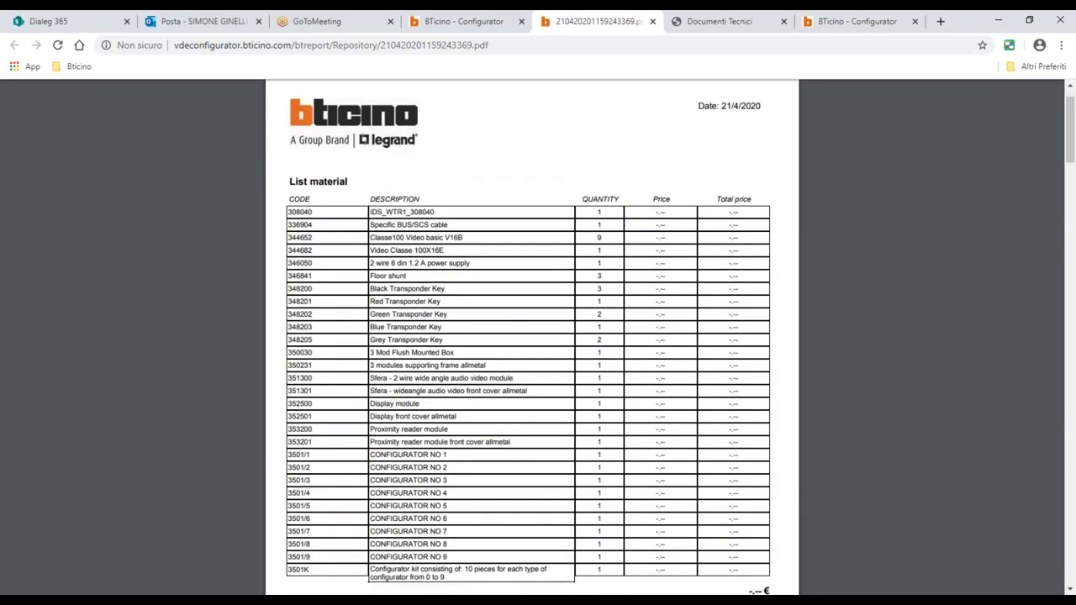
scroll(476, 420, down, 9)
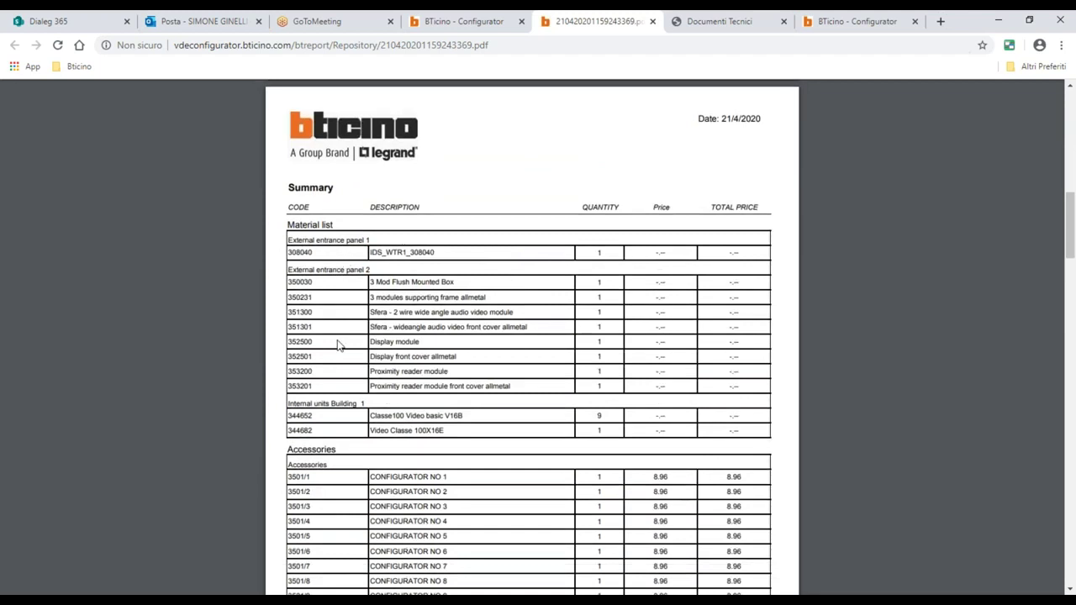
scroll(337, 422, down, 1)
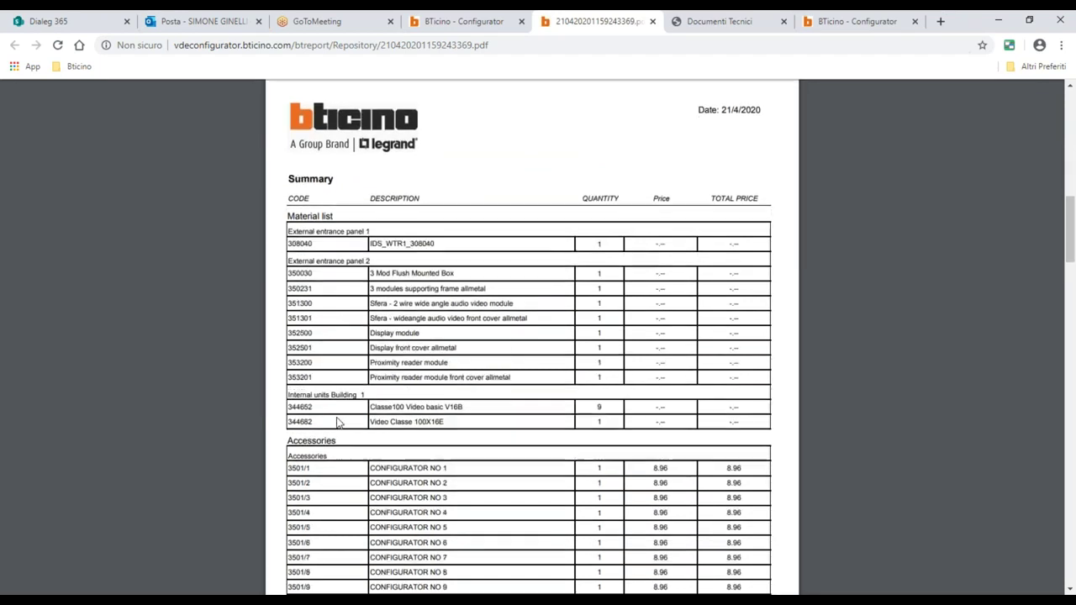
scroll(337, 422, down, 3)
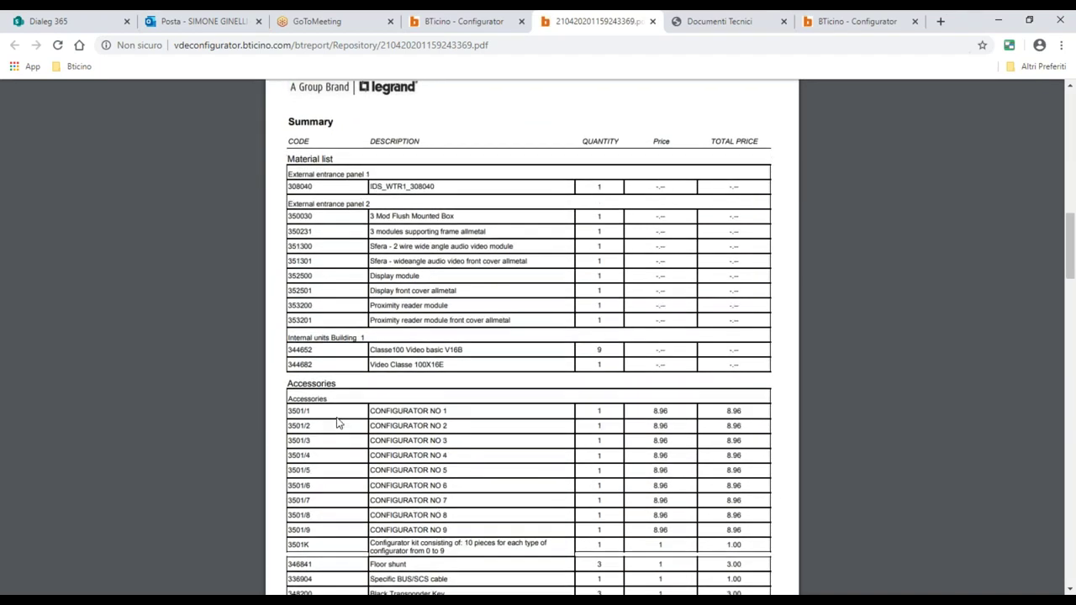
scroll(397, 453, down, 6)
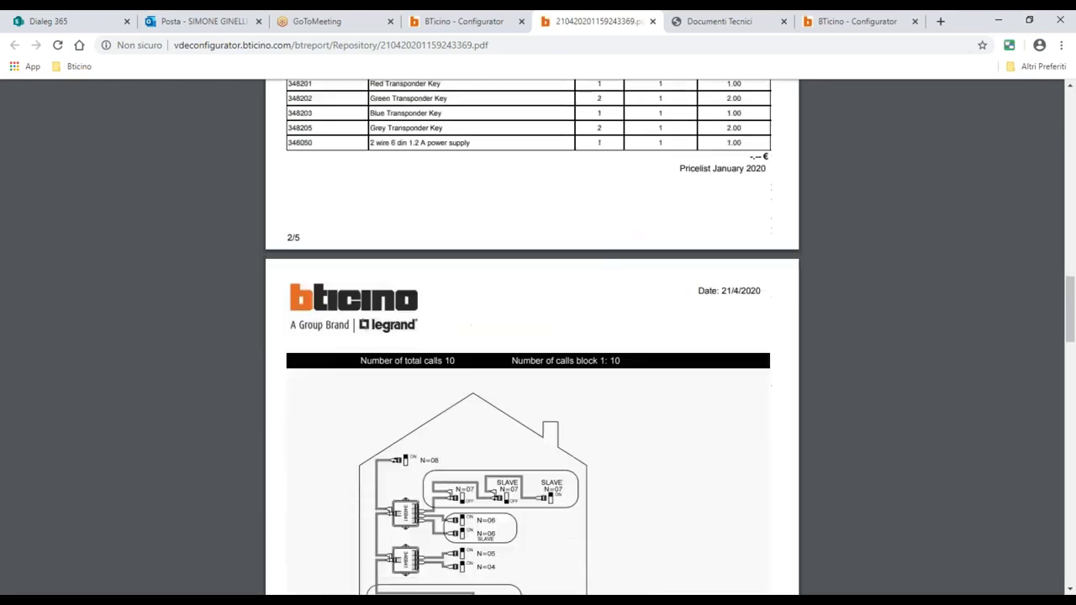
scroll(397, 453, down, 2)
scroll(398, 492, down, 4)
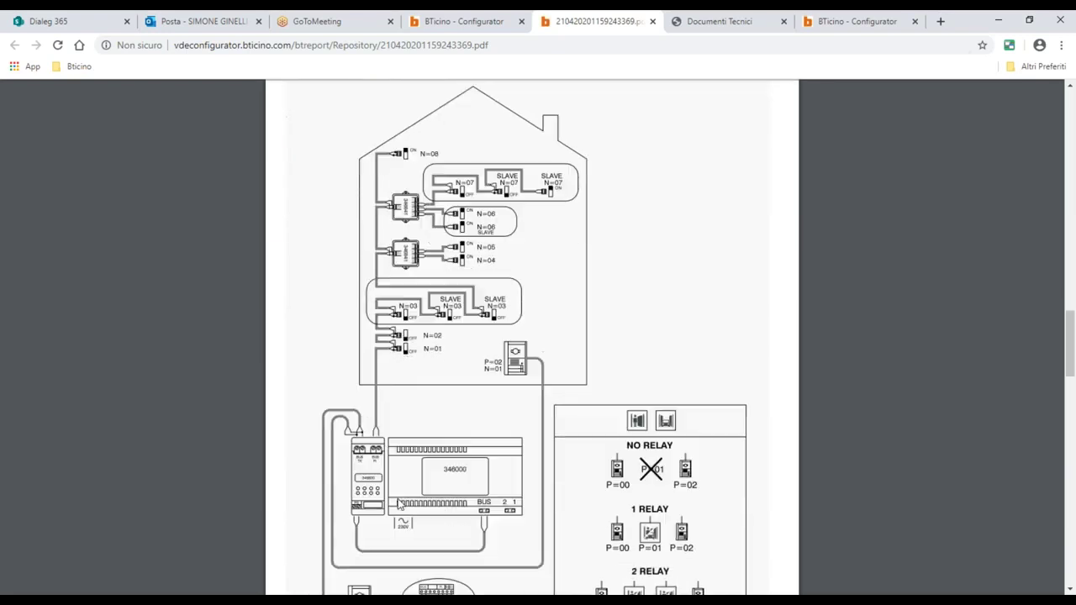
scroll(399, 500, up, 2)
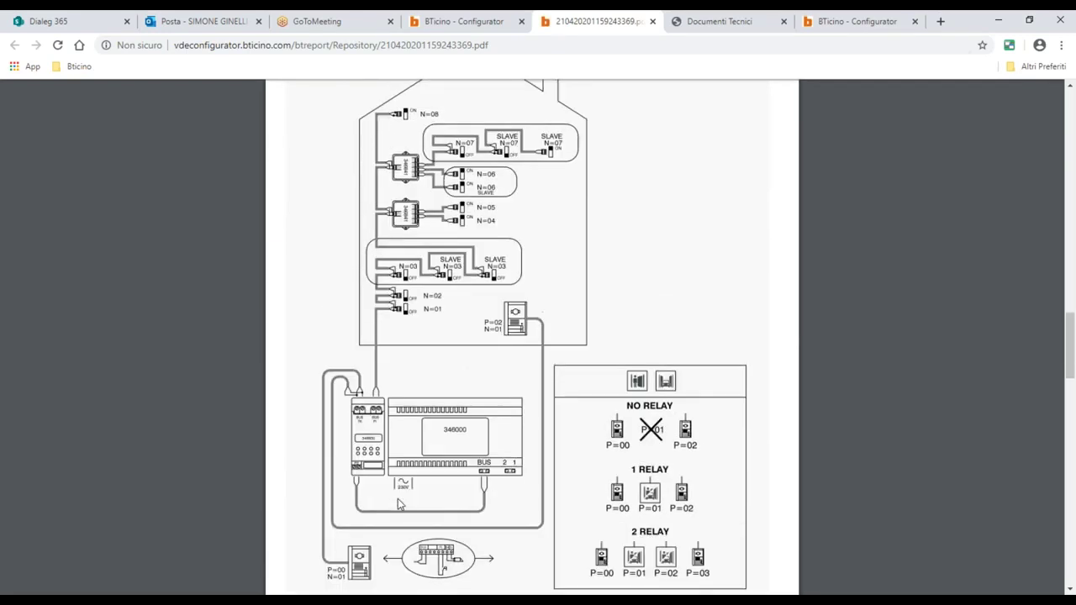
scroll(399, 505, down, 1)
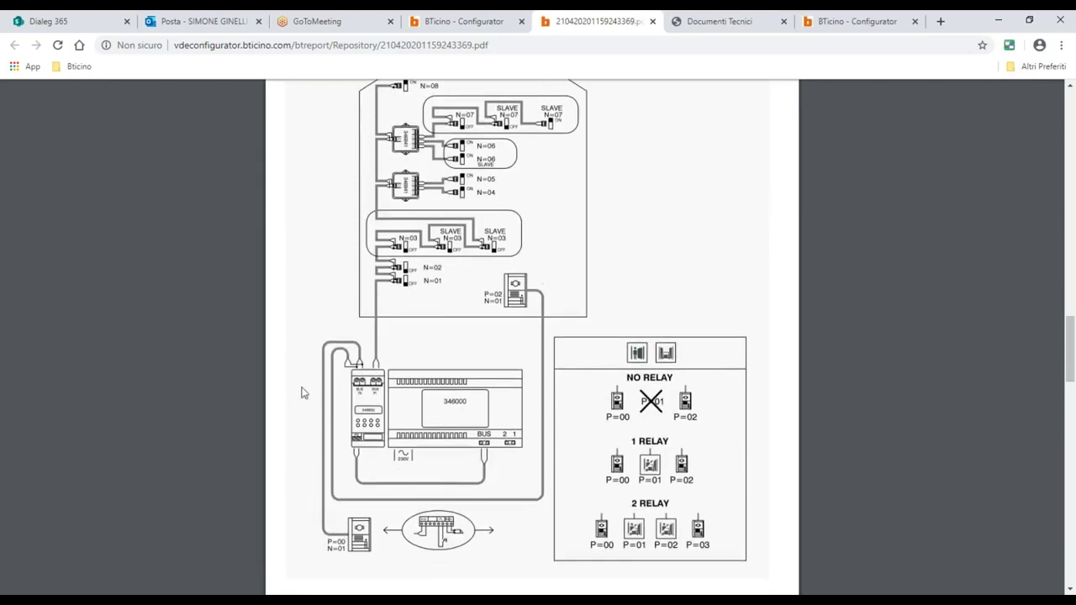